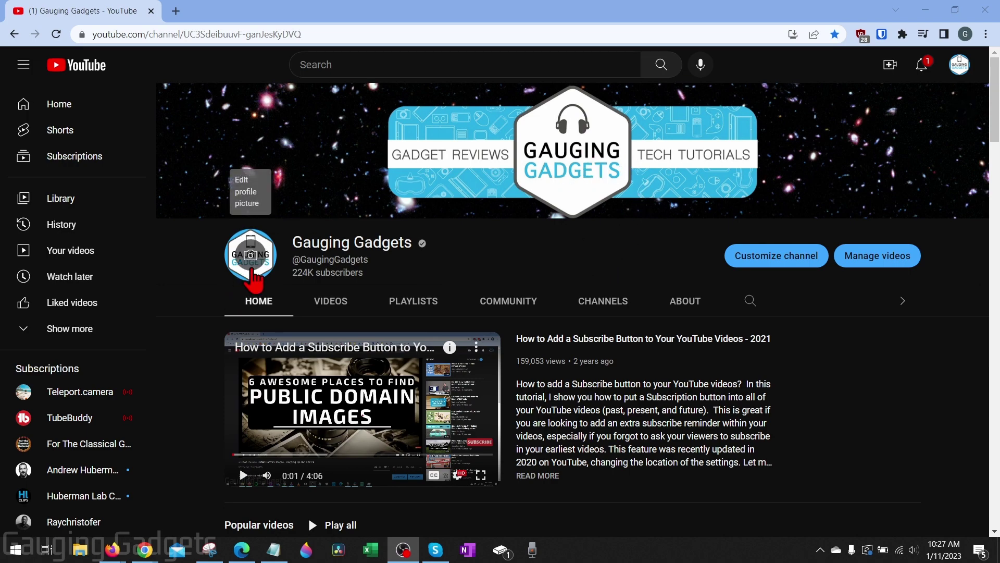
Scroll through the example channel page to browse its content
{"action": "scroll", "coordinate": [594, 291], "scroll_direction": "down", "scroll_amount": 6}
{"action": "scroll", "coordinate": [509, 329], "scroll_direction": "down", "scroll_amount": 3}
{"action": "scroll", "coordinate": [510, 330], "scroll_direction": "down", "scroll_amount": 1}
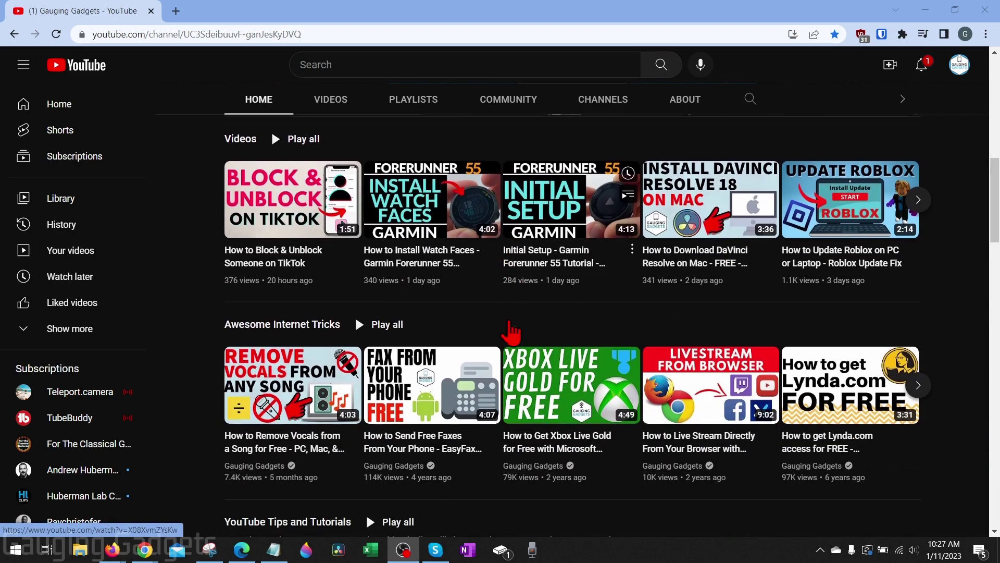
{"action": "scroll", "coordinate": [511, 332], "scroll_direction": "down", "scroll_amount": 1}
{"action": "scroll", "coordinate": [497, 401], "scroll_direction": "up", "scroll_amount": 12}
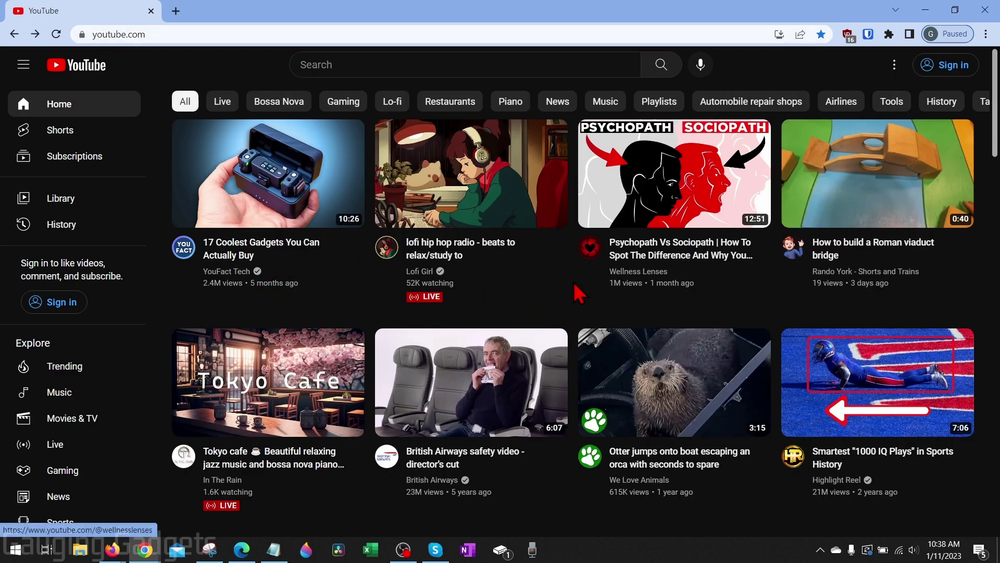
Start signing in and create a new Google account for managing a business
{"action": "left_click", "coordinate": [950, 65]}
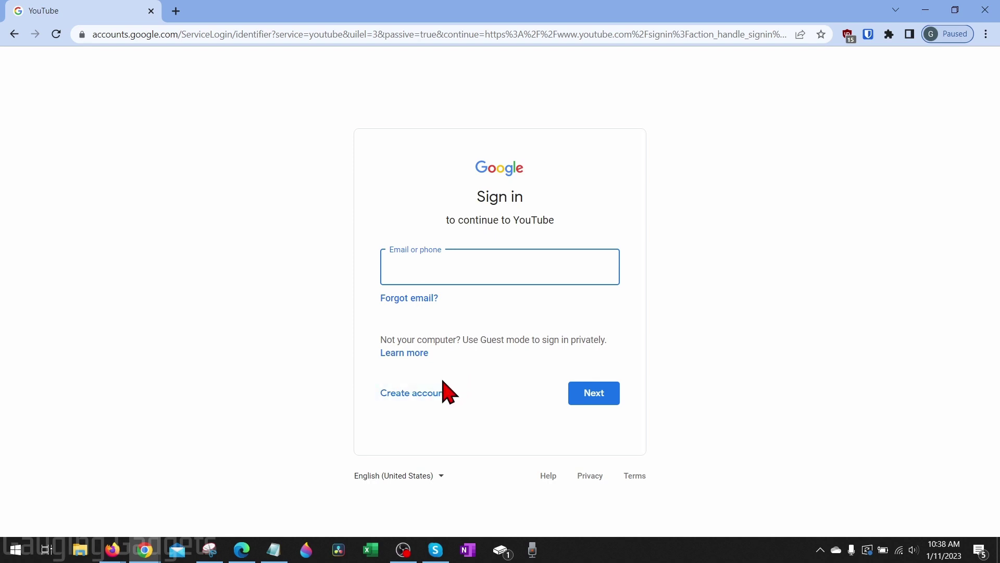
{"action": "left_click", "coordinate": [417, 394]}
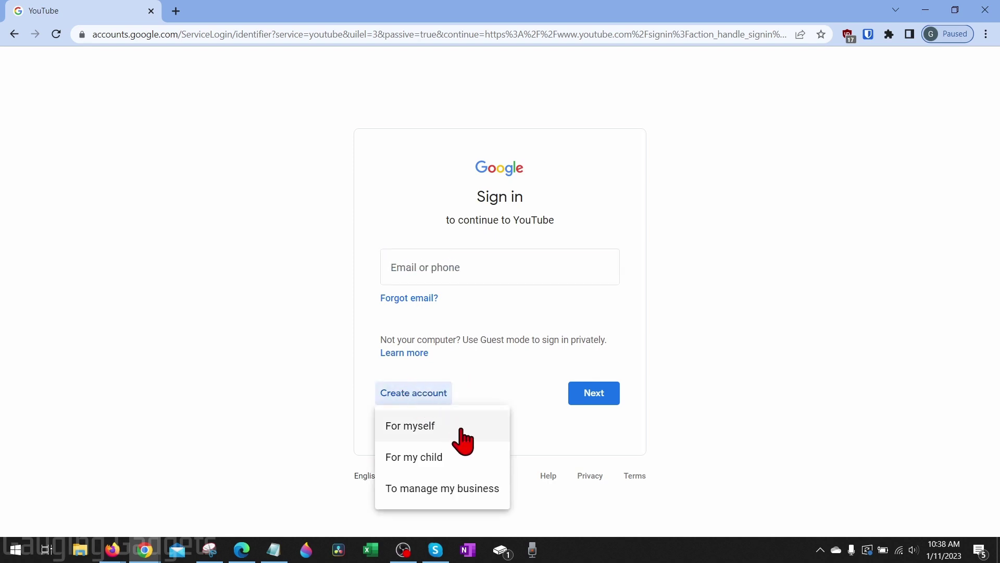
{"action": "left_click", "coordinate": [418, 489]}
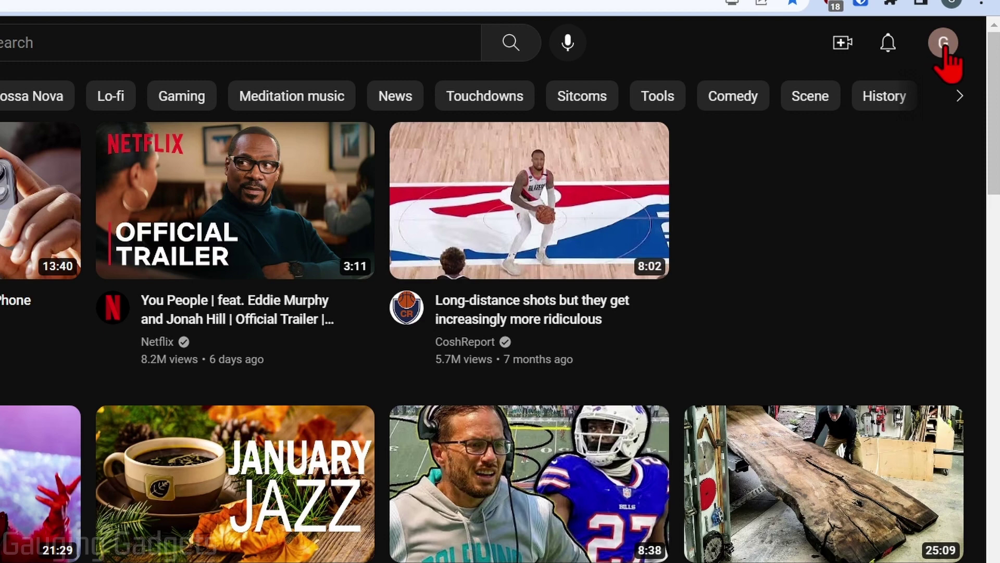
Create the channel 'Create a YouTube Chanel' from the account menu
{"action": "left_click", "coordinate": [941, 46]}
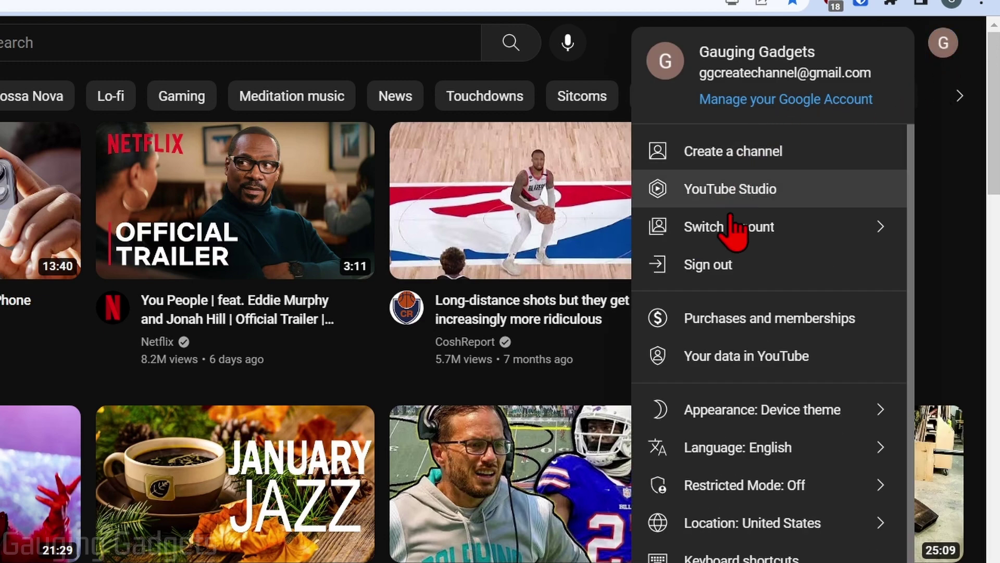
{"action": "left_click", "coordinate": [734, 152]}
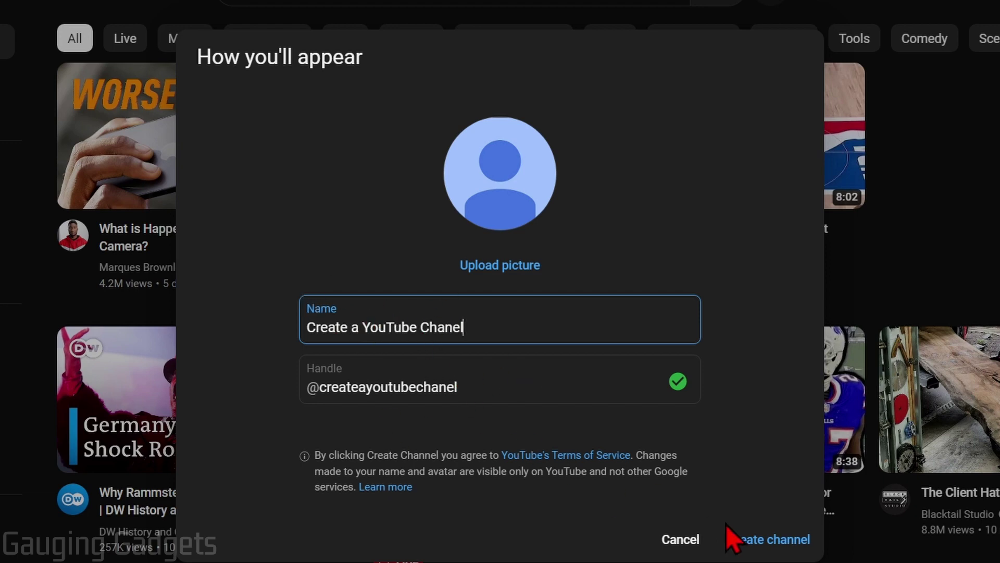
{"action": "left_click", "coordinate": [767, 540]}
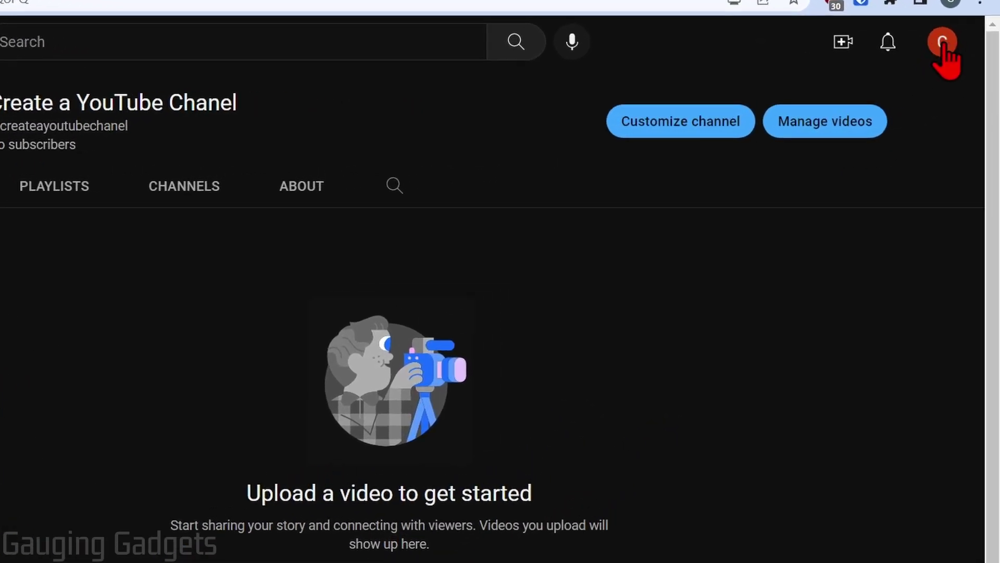
Open YouTube Studio for the new channel and dismiss the Dark theme and Playlists announcements
{"action": "left_click", "coordinate": [942, 43]}
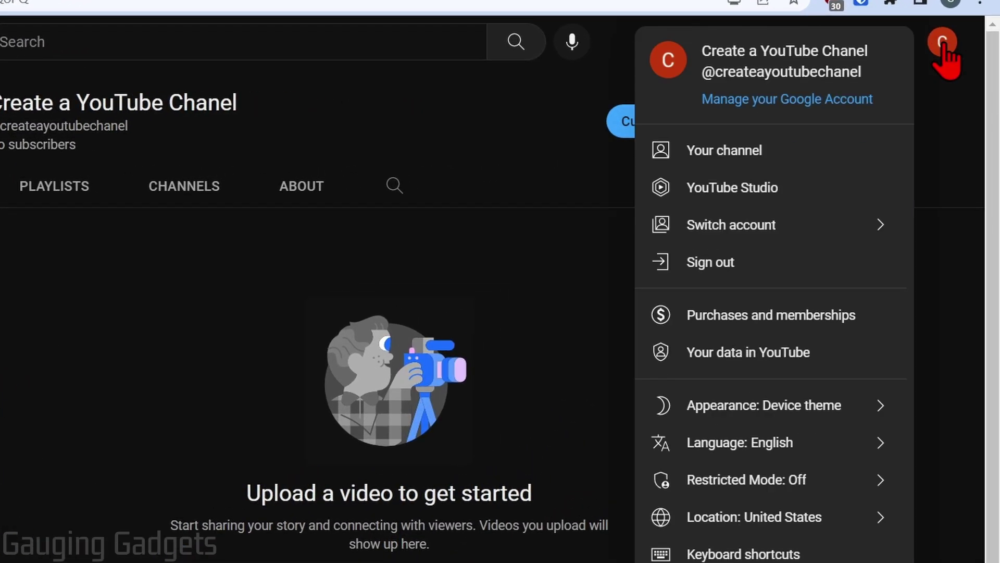
{"action": "left_click", "coordinate": [753, 197]}
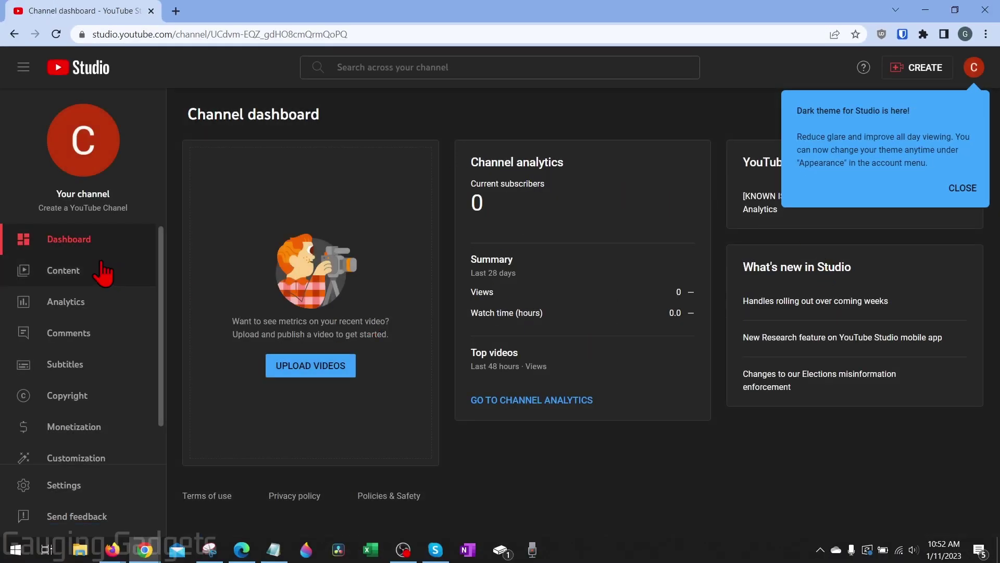
{"action": "left_click", "coordinate": [956, 188]}
{"action": "left_click", "coordinate": [335, 282]}
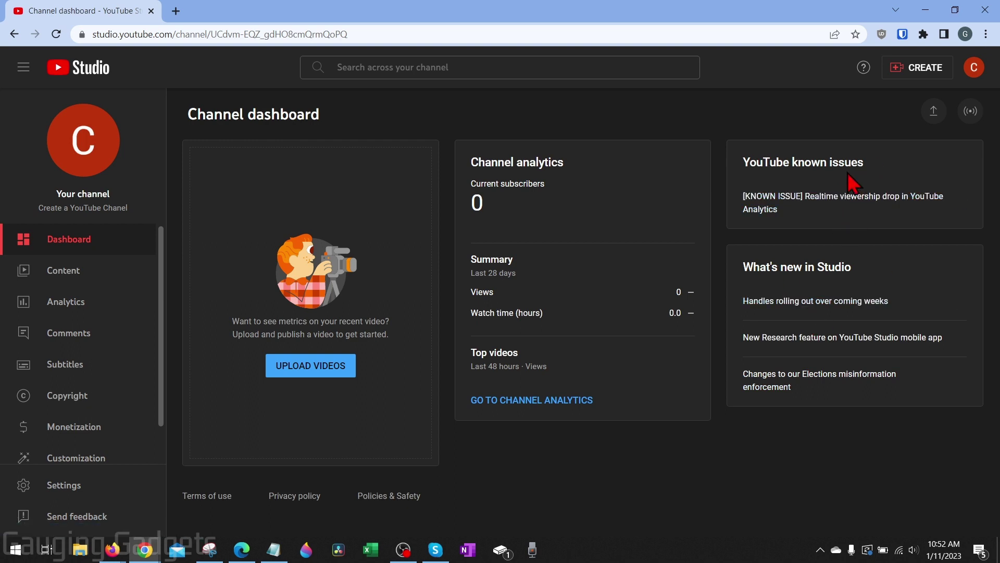
{"action": "left_click", "coordinate": [73, 492]}
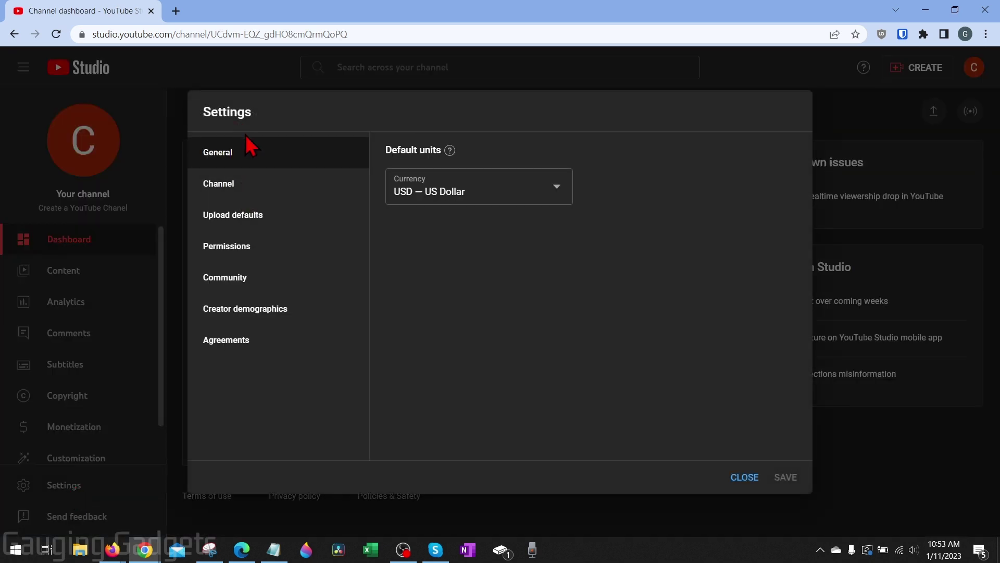
Set the channel's country of residence to United States
{"action": "left_click", "coordinate": [232, 193]}
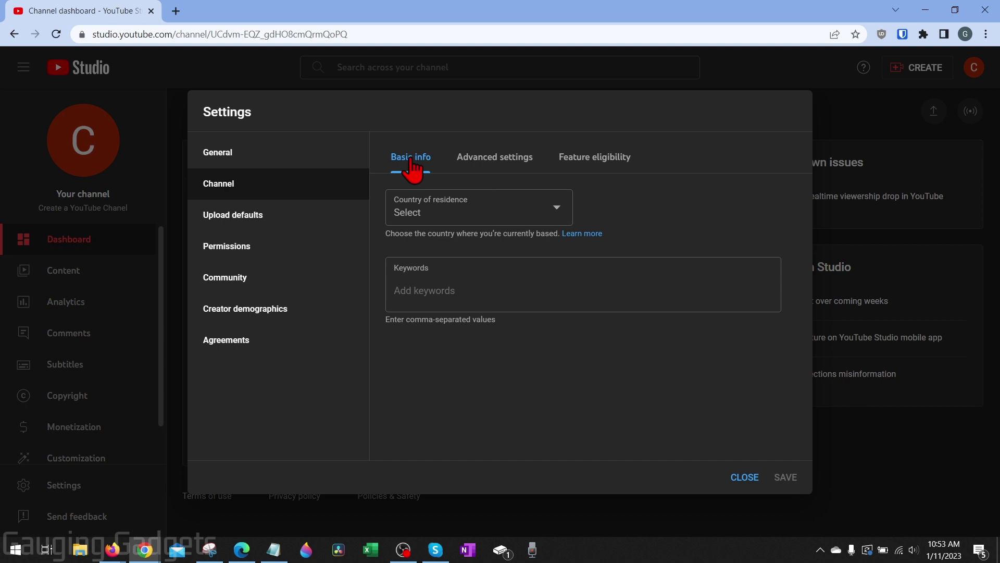
{"action": "left_click", "coordinate": [470, 214]}
{"action": "scroll", "coordinate": [521, 313], "scroll_direction": "down", "scroll_amount": 20}
{"action": "scroll", "coordinate": [510, 334], "scroll_direction": "down", "scroll_amount": 3}
{"action": "left_click", "coordinate": [501, 417]}
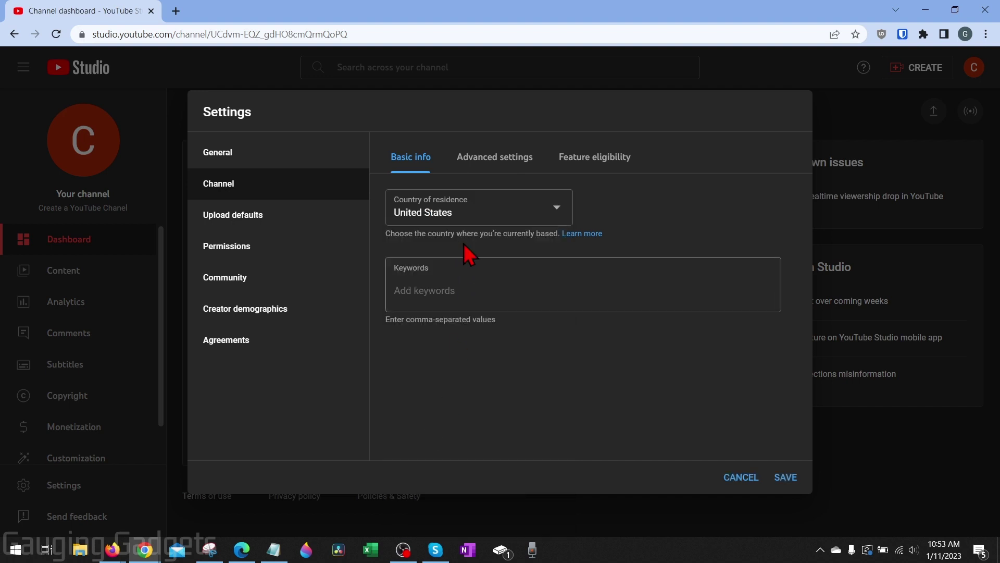
Review Standard and Intermediate feature eligibility, closing the phone verification page
{"action": "left_click", "coordinate": [596, 166]}
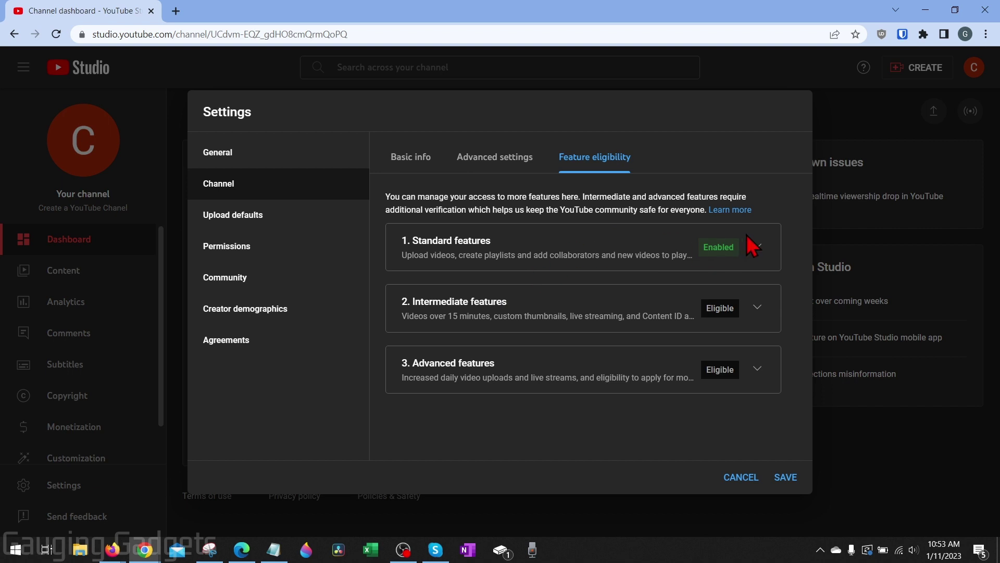
{"action": "left_click", "coordinate": [756, 248]}
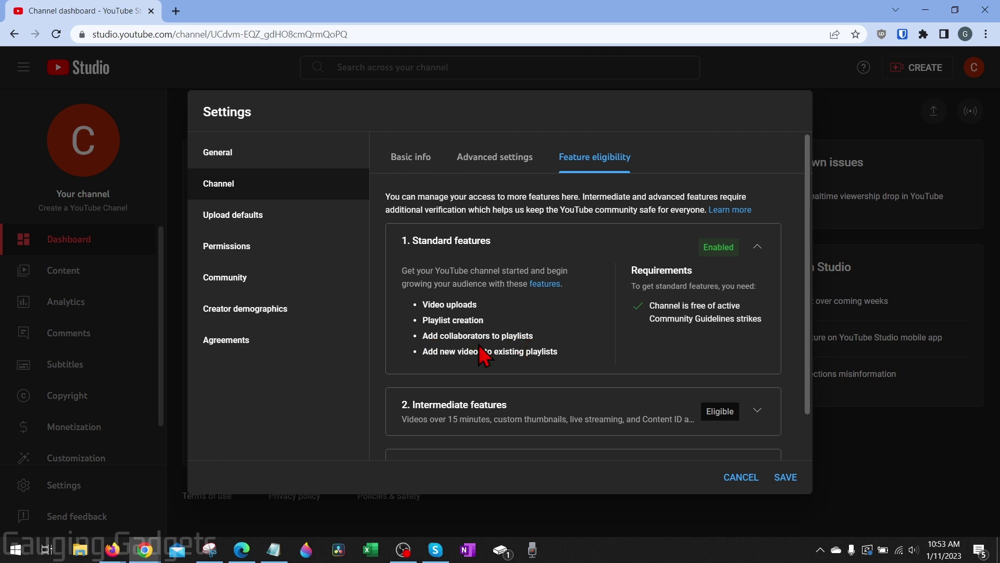
{"action": "scroll", "coordinate": [485, 356], "scroll_direction": "down", "scroll_amount": 1}
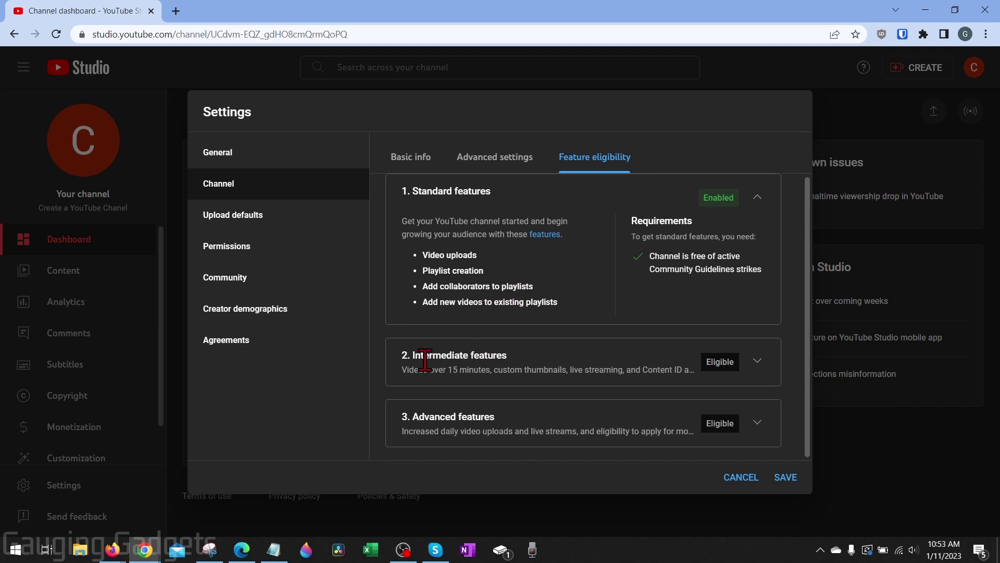
{"action": "left_click", "coordinate": [758, 371]}
{"action": "scroll", "coordinate": [614, 321], "scroll_direction": "down", "scroll_amount": 3}
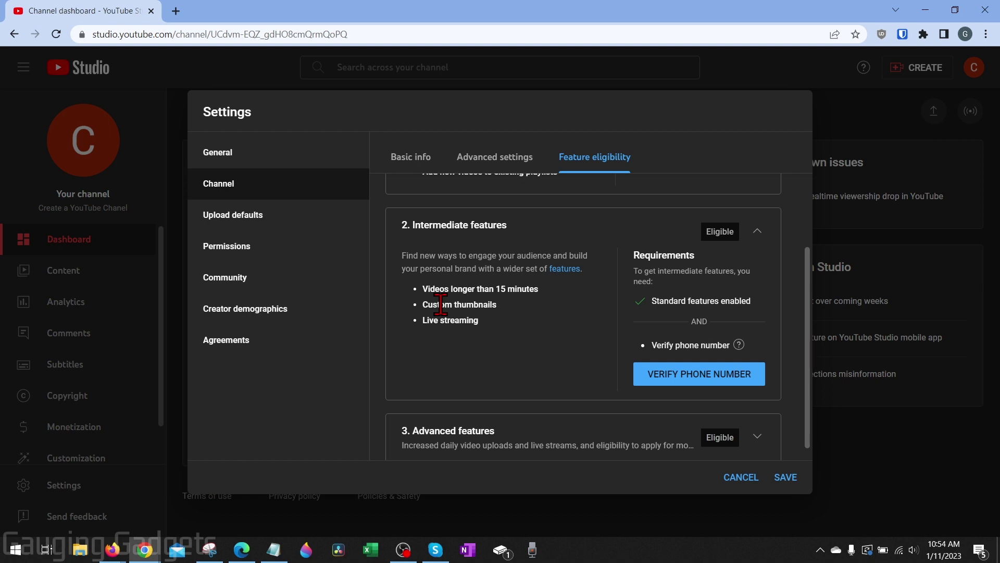
{"action": "left_click", "coordinate": [700, 382]}
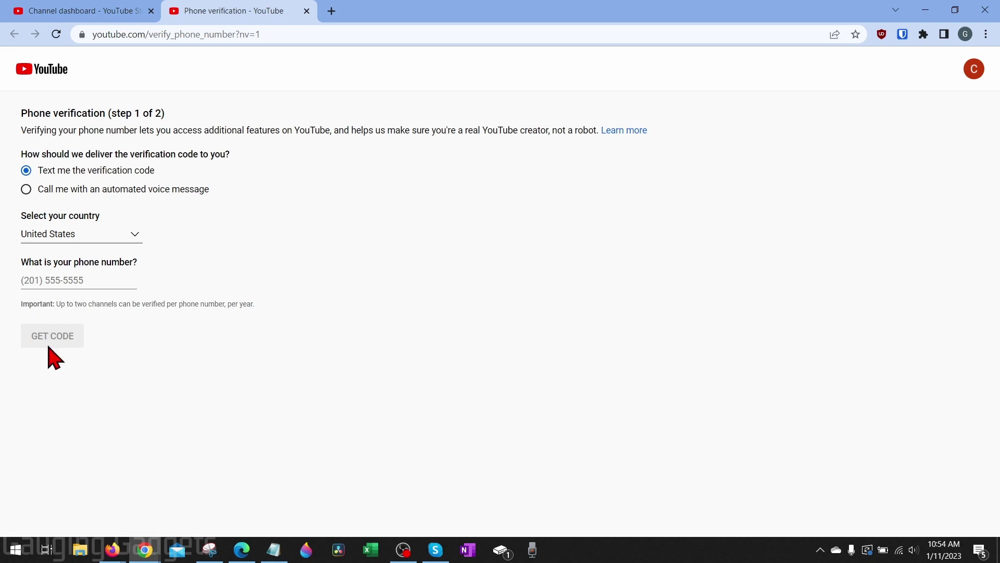
{"action": "key", "text": "ctrl+w"}
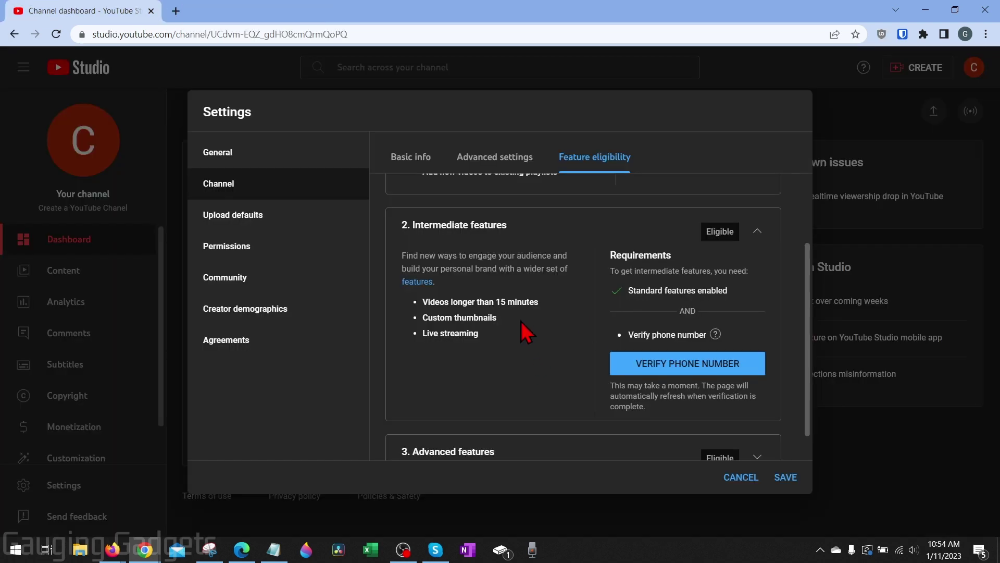
Review the Advanced features details, then close settings to return to the dashboard
{"action": "scroll", "coordinate": [531, 328], "scroll_direction": "down", "scroll_amount": 1}
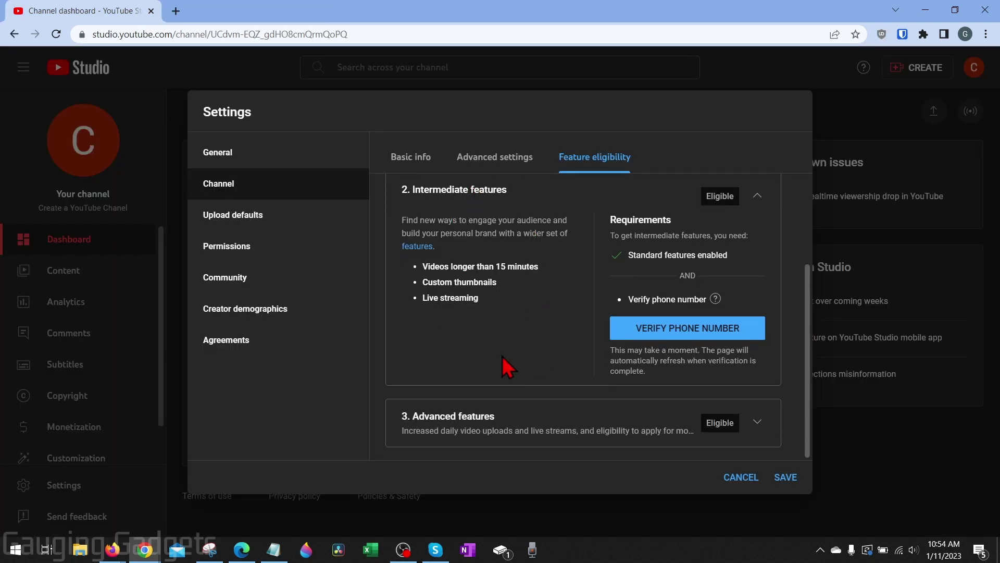
{"action": "left_click", "coordinate": [758, 422]}
{"action": "scroll", "coordinate": [677, 402], "scroll_direction": "down", "scroll_amount": 3}
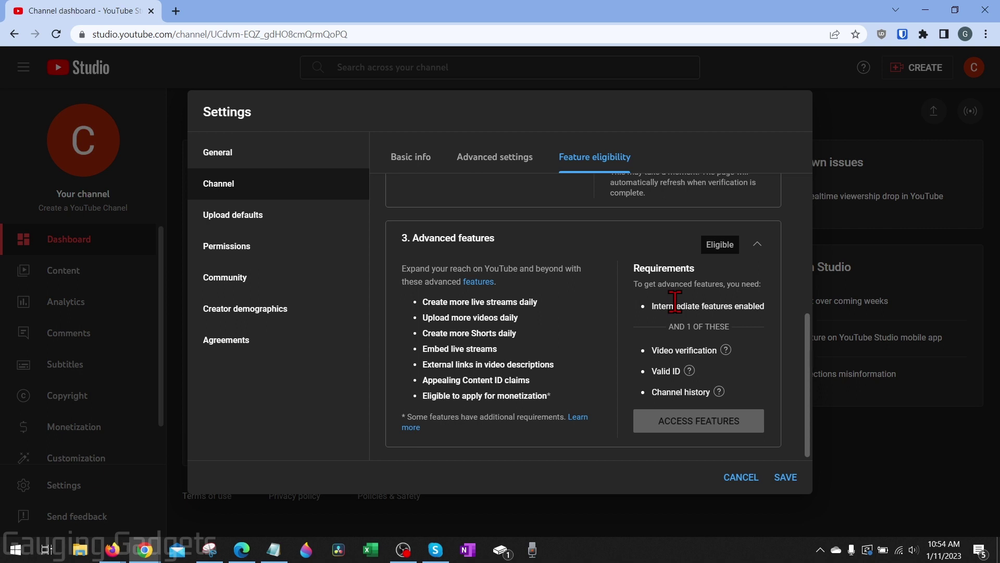
{"action": "mouse_move", "coordinate": [662, 371]}
{"action": "mouse_move", "coordinate": [719, 392]}
{"action": "scroll", "coordinate": [592, 398], "scroll_direction": "up", "scroll_amount": 5}
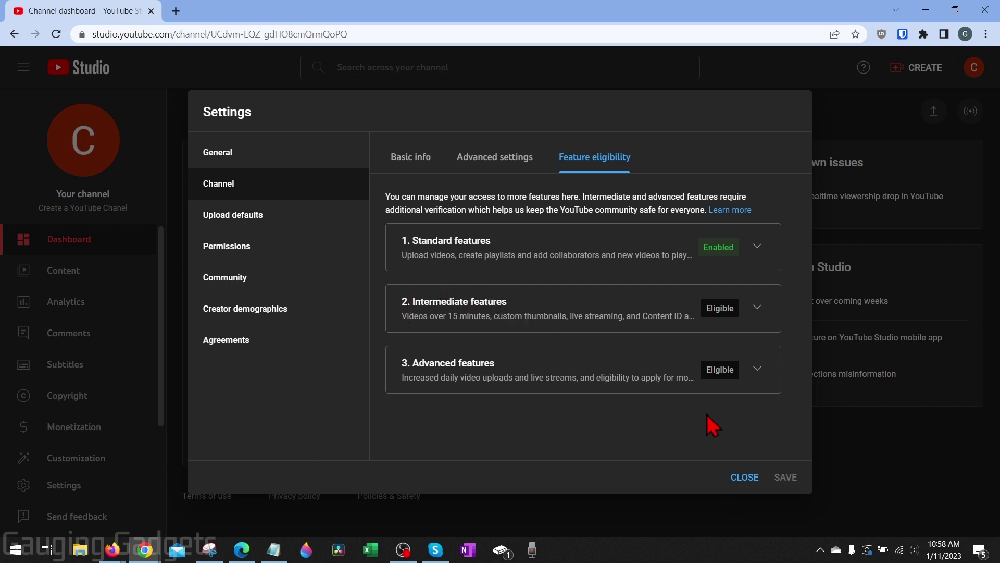
{"action": "left_click", "coordinate": [746, 477]}
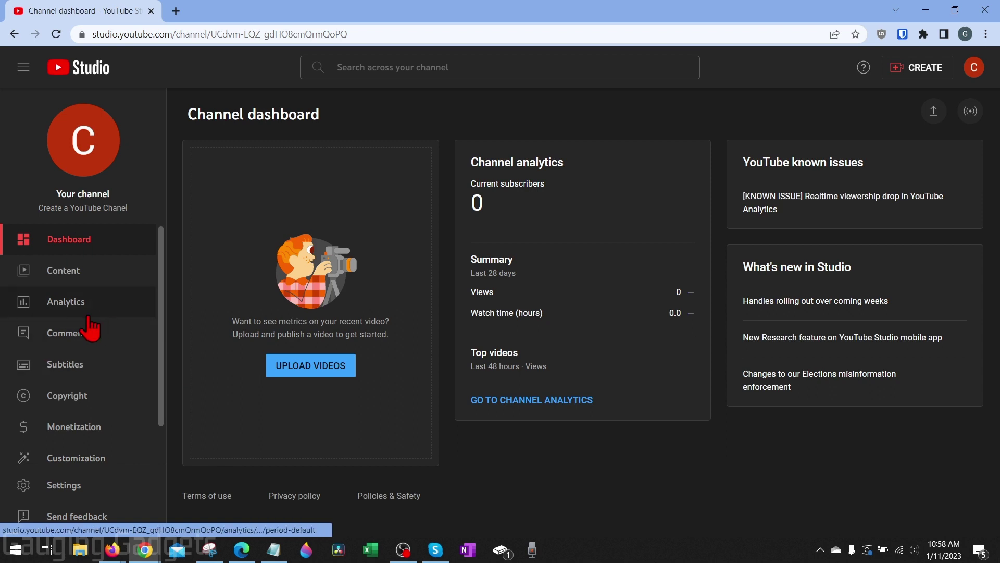
{"action": "scroll", "coordinate": [90, 331], "scroll_direction": "down", "scroll_amount": 1}
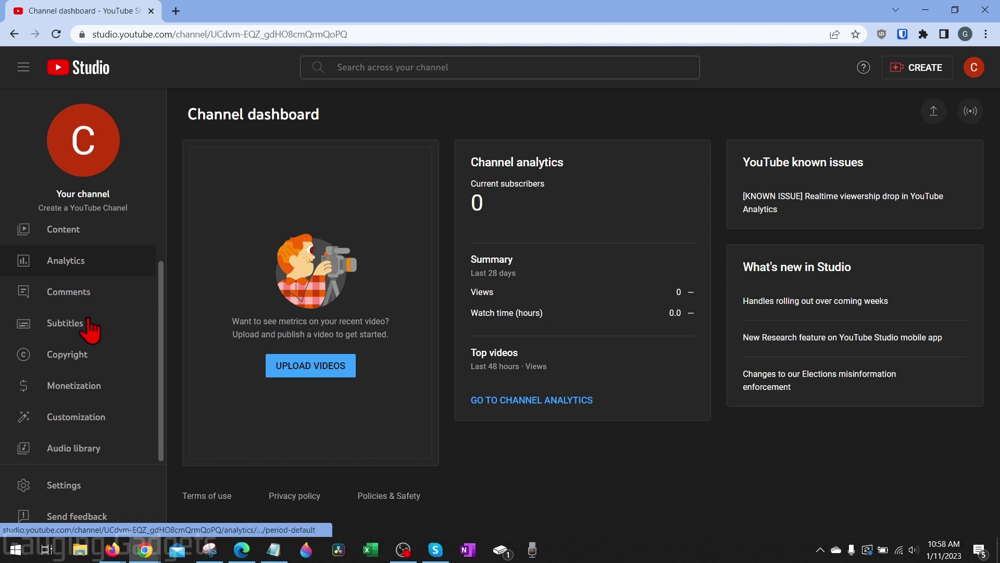
{"action": "left_click", "coordinate": [54, 422]}
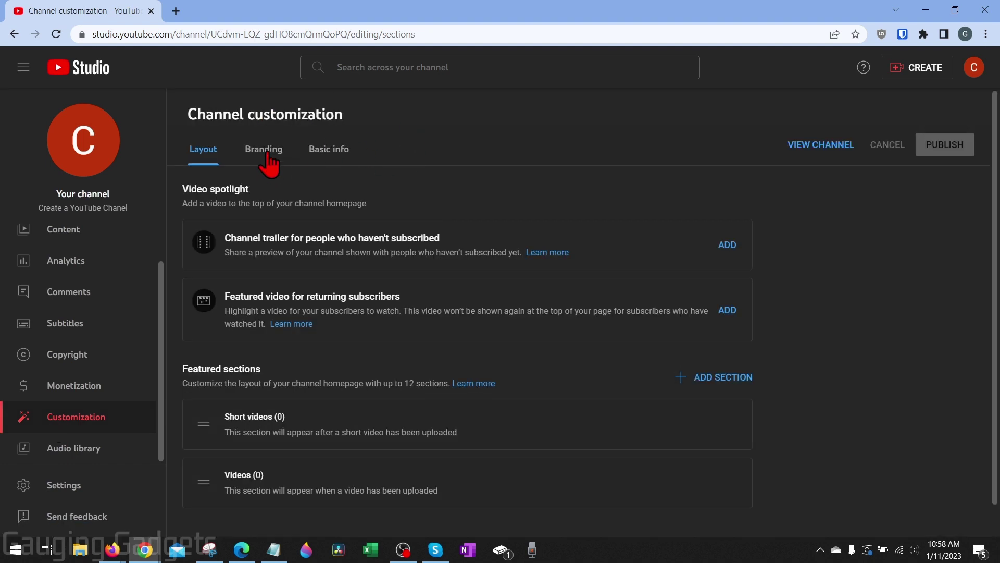
{"action": "left_click", "coordinate": [263, 152]}
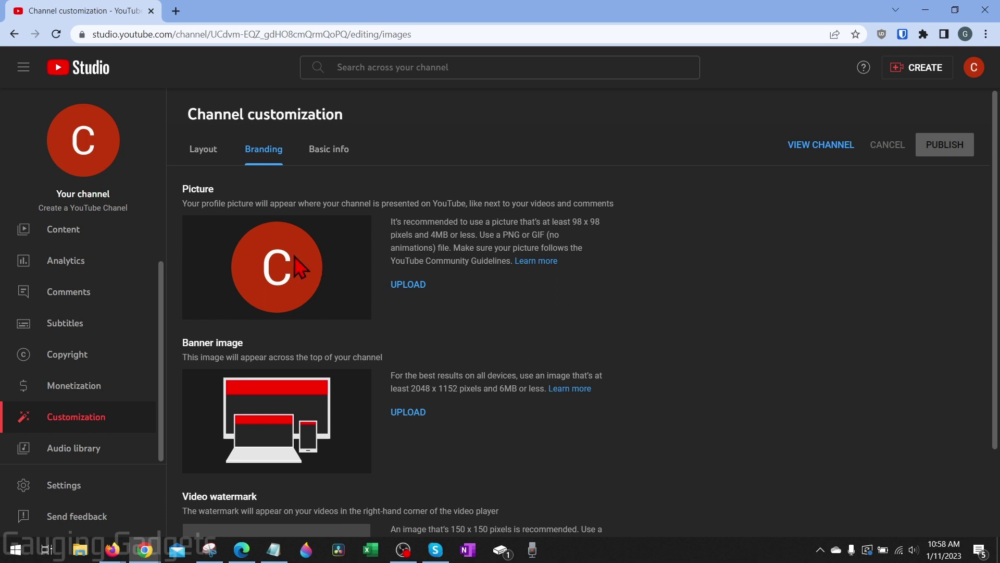
{"action": "scroll", "coordinate": [345, 409], "scroll_direction": "down", "scroll_amount": 1}
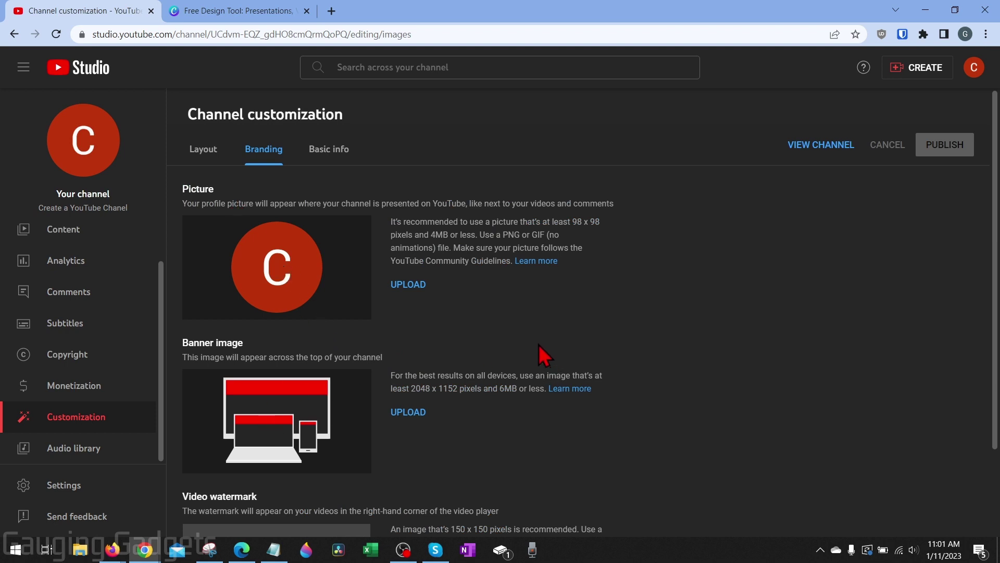
Switch to Canva and log in to the Canva account
{"action": "left_click", "coordinate": [229, 11]}
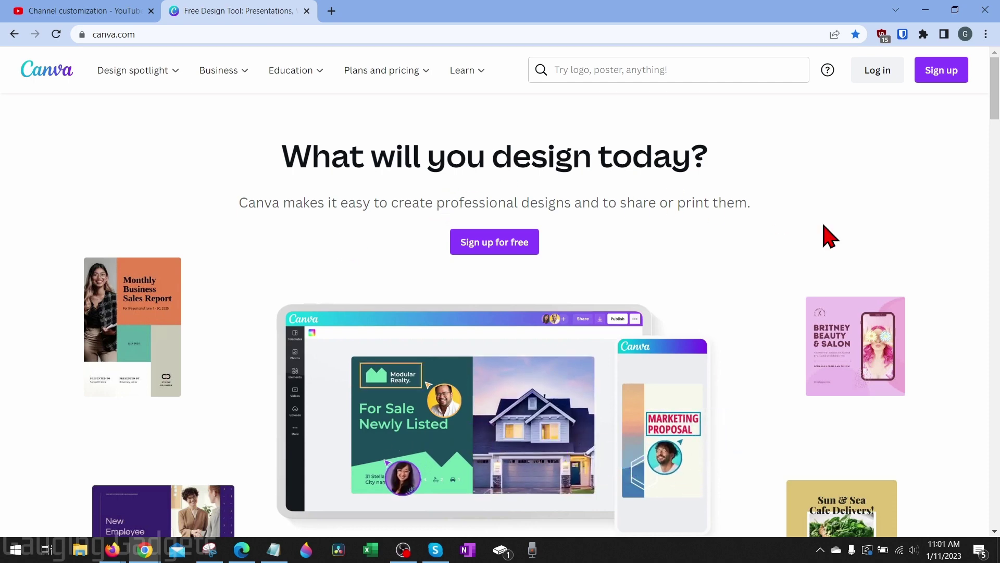
{"action": "left_click", "coordinate": [876, 71]}
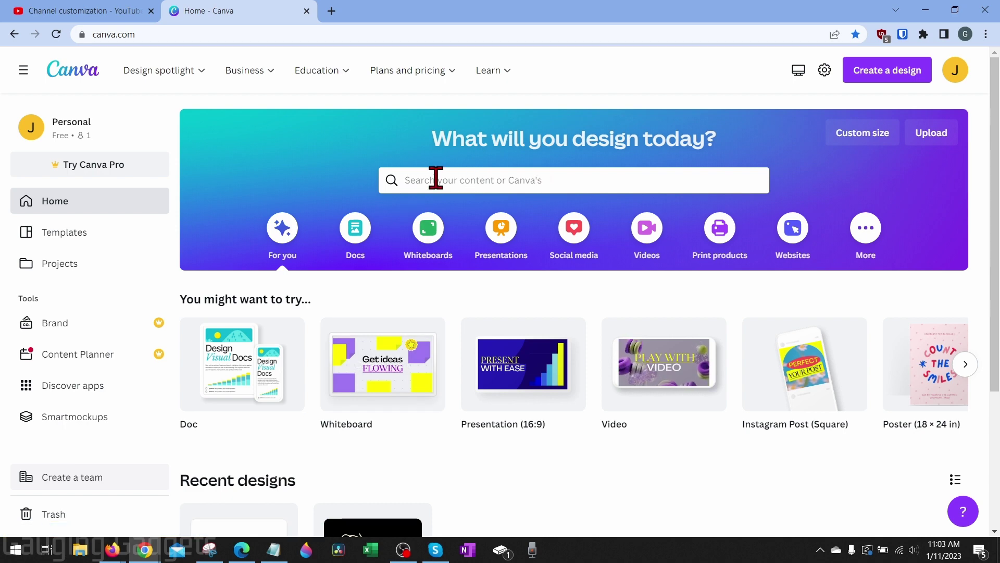
Search Canva for 'youtube' and open the YouTube Channel Logo templates
{"action": "left_click", "coordinate": [478, 182]}
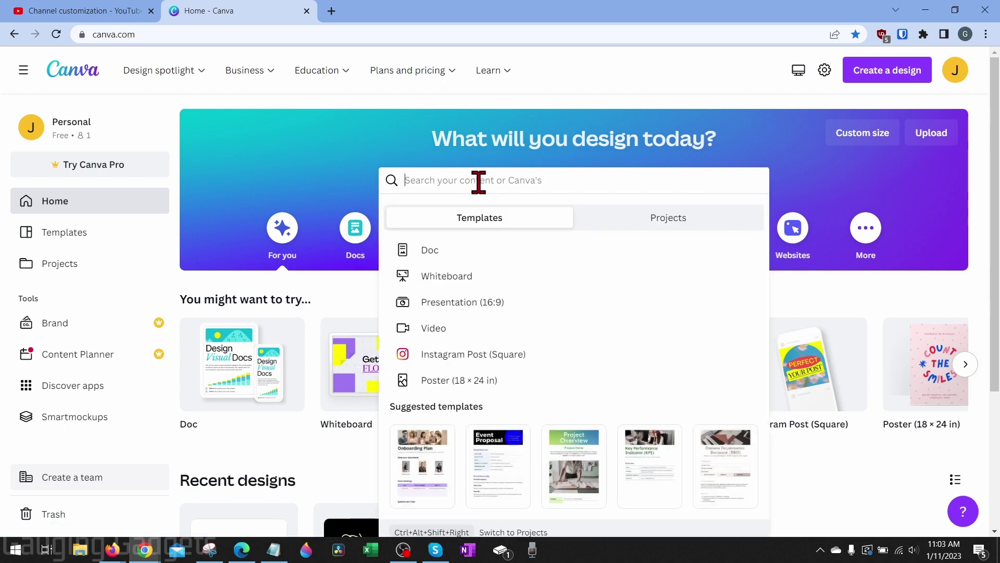
{"action": "type", "text": "youtube"}
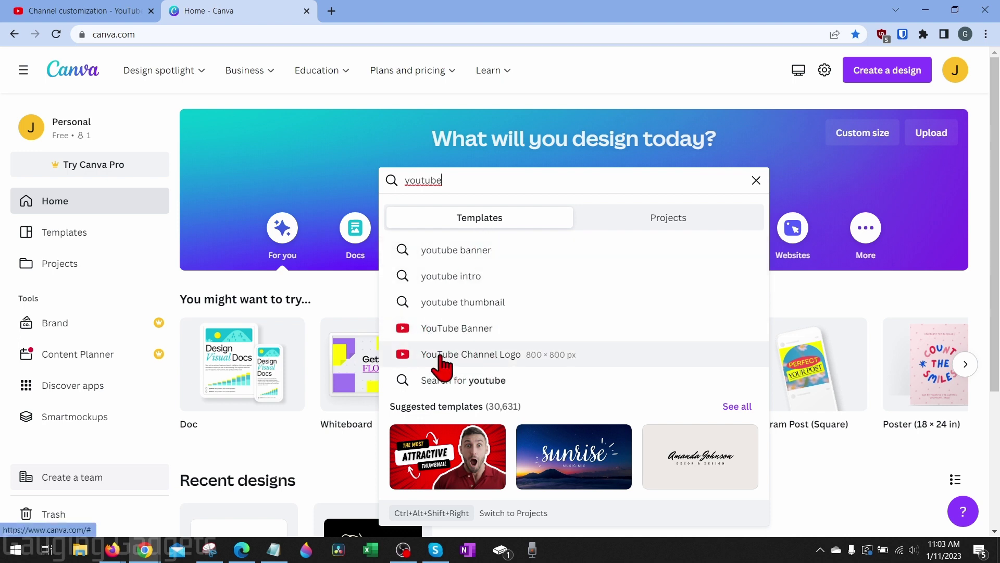
{"action": "left_click", "coordinate": [469, 360]}
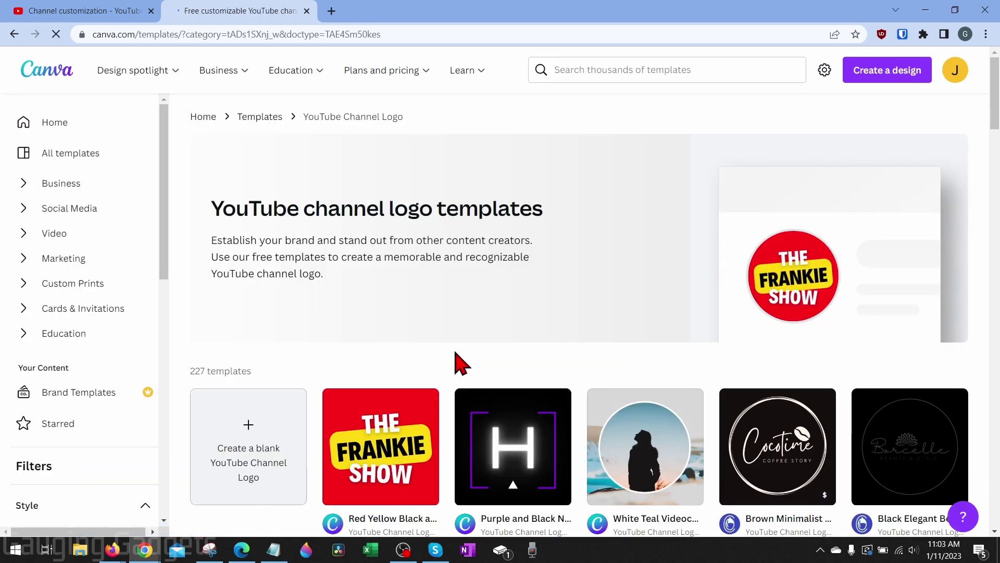
Pick THE FRANKIE SHOW logo template and start customizing it
{"action": "scroll", "coordinate": [466, 240], "scroll_direction": "down", "scroll_amount": 2}
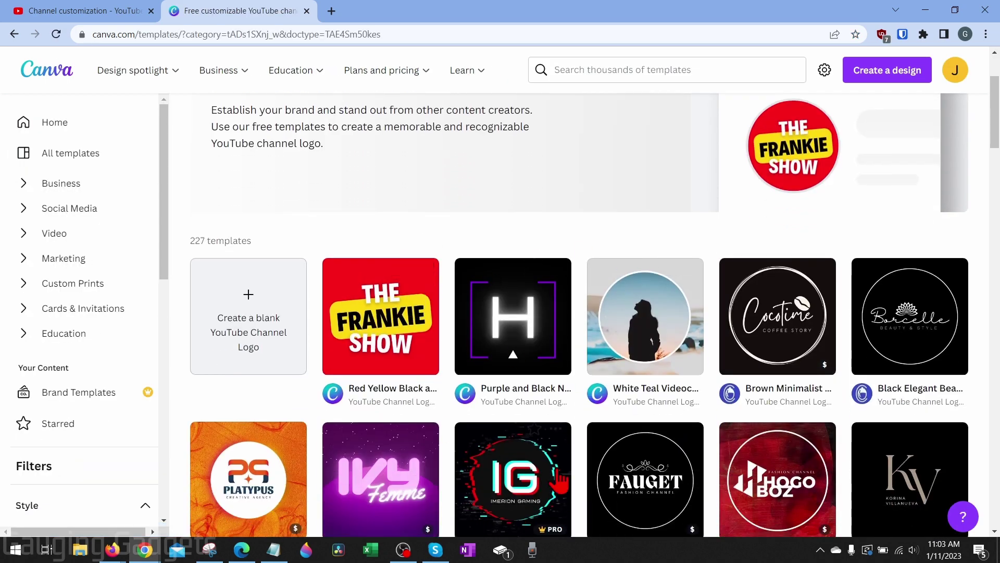
{"action": "scroll", "coordinate": [508, 307], "scroll_direction": "down", "scroll_amount": 3}
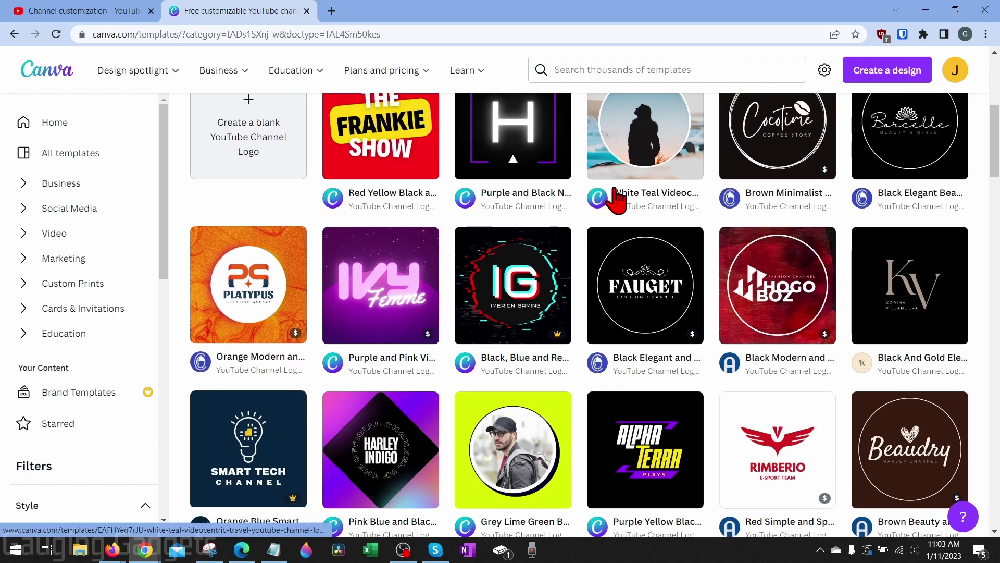
{"action": "scroll", "coordinate": [615, 198], "scroll_direction": "up", "scroll_amount": 5}
{"action": "scroll", "coordinate": [404, 371], "scroll_direction": "down", "scroll_amount": 2}
{"action": "scroll", "coordinate": [433, 396], "scroll_direction": "down", "scroll_amount": 5}
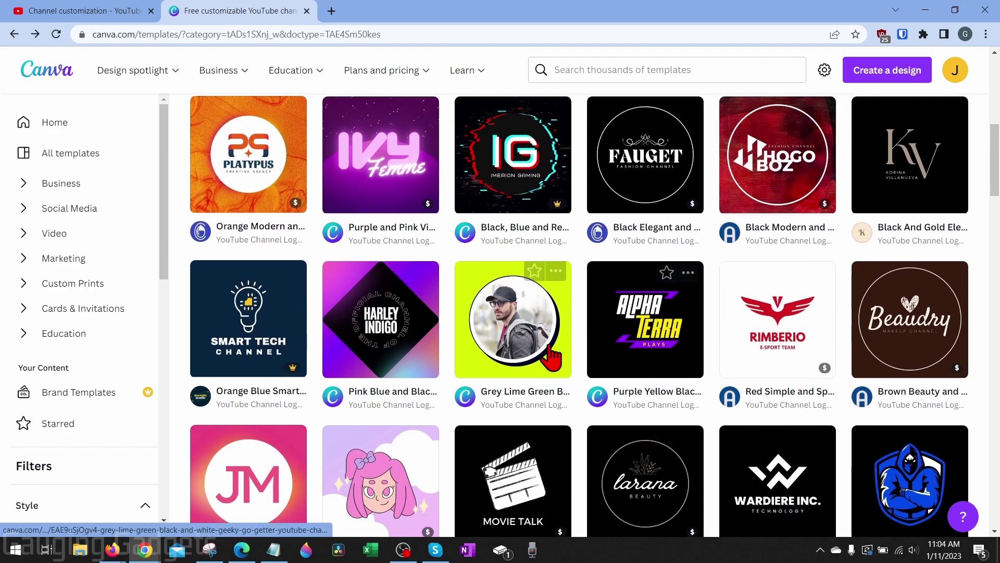
{"action": "scroll", "coordinate": [552, 357], "scroll_direction": "down", "scroll_amount": 2}
{"action": "scroll", "coordinate": [464, 352], "scroll_direction": "down", "scroll_amount": 5}
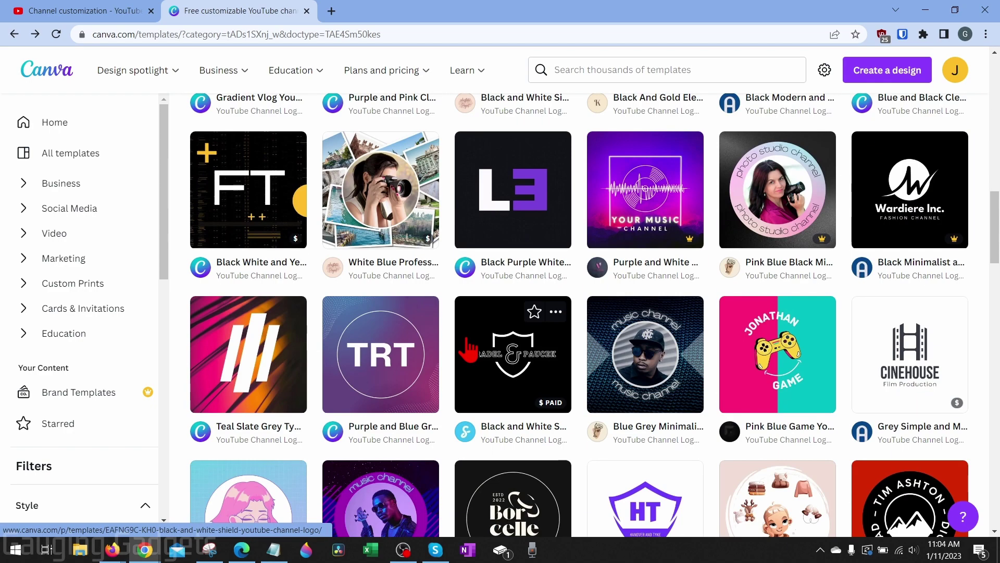
{"action": "scroll", "coordinate": [469, 350], "scroll_direction": "up", "scroll_amount": 12}
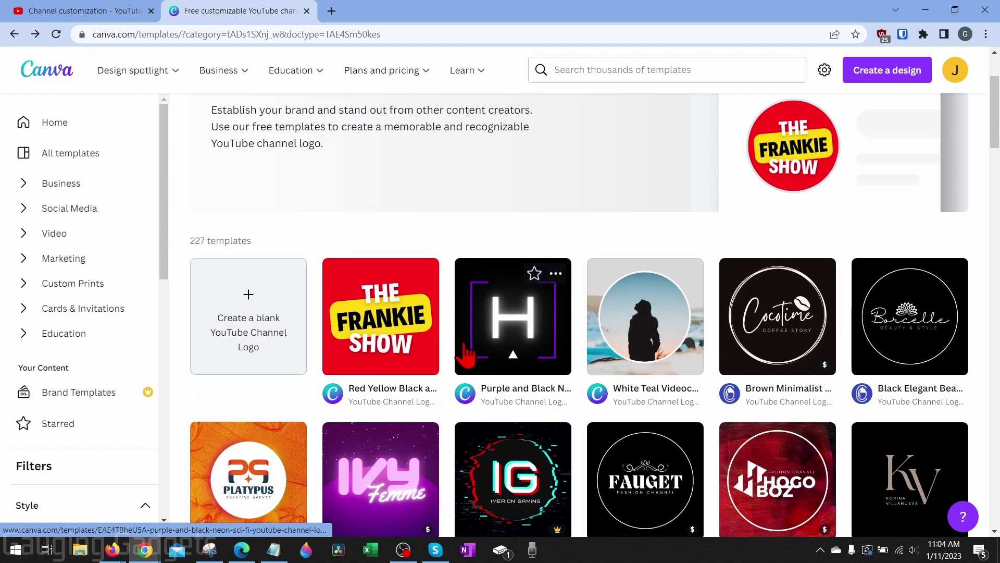
{"action": "left_click", "coordinate": [373, 330]}
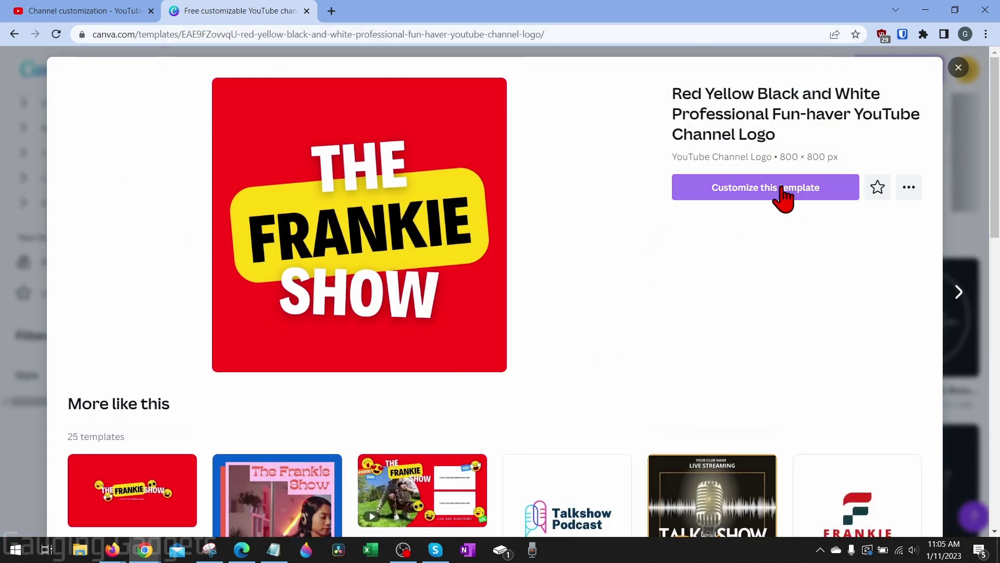
{"action": "left_click", "coordinate": [756, 192]}
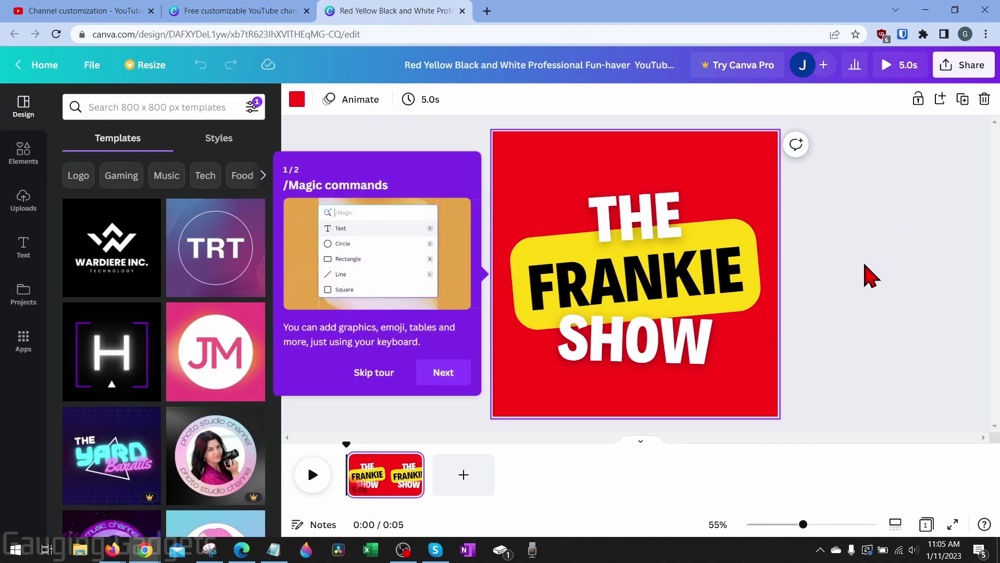
Replace FRANKIE with YOUTUBE so the logo reads THE YOUTUBE SHOW
{"action": "key", "text": "Escape"}
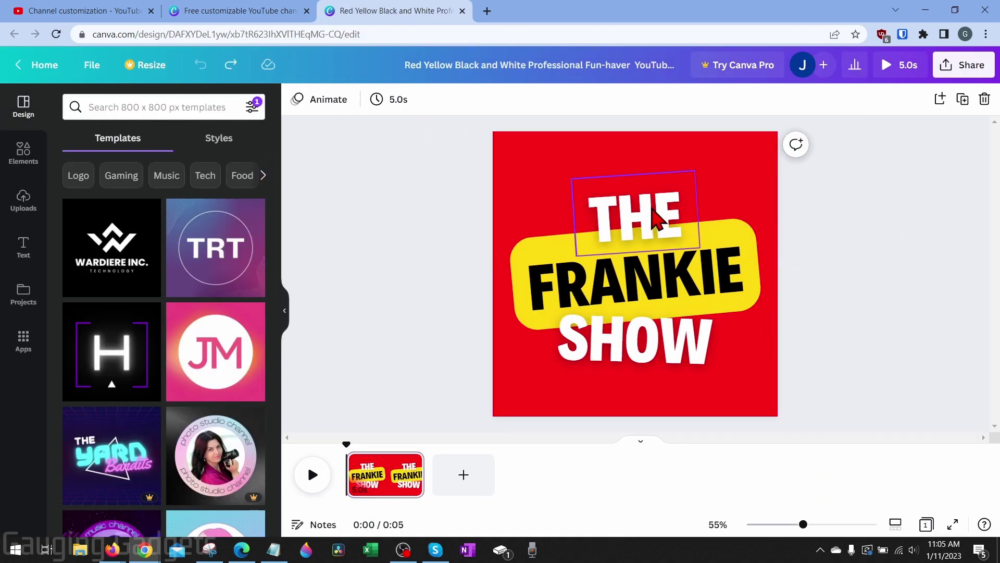
{"action": "left_click", "coordinate": [655, 215]}
{"action": "left_click", "coordinate": [667, 287]}
{"action": "double_click", "coordinate": [632, 284]}
{"action": "left_click", "coordinate": [625, 290], "text": "shift"}
{"action": "double_click", "coordinate": [639, 286]}
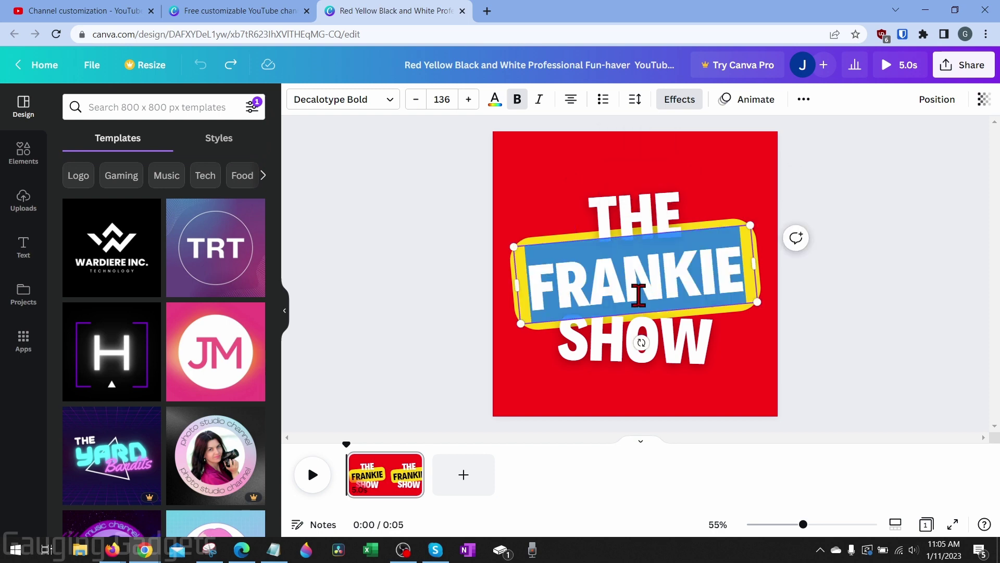
{"action": "type", "text": "YOUTUBE"}
{"action": "key", "text": "Escape"}
Change the logo background from red to light aqua
{"action": "left_click", "coordinate": [297, 99]}
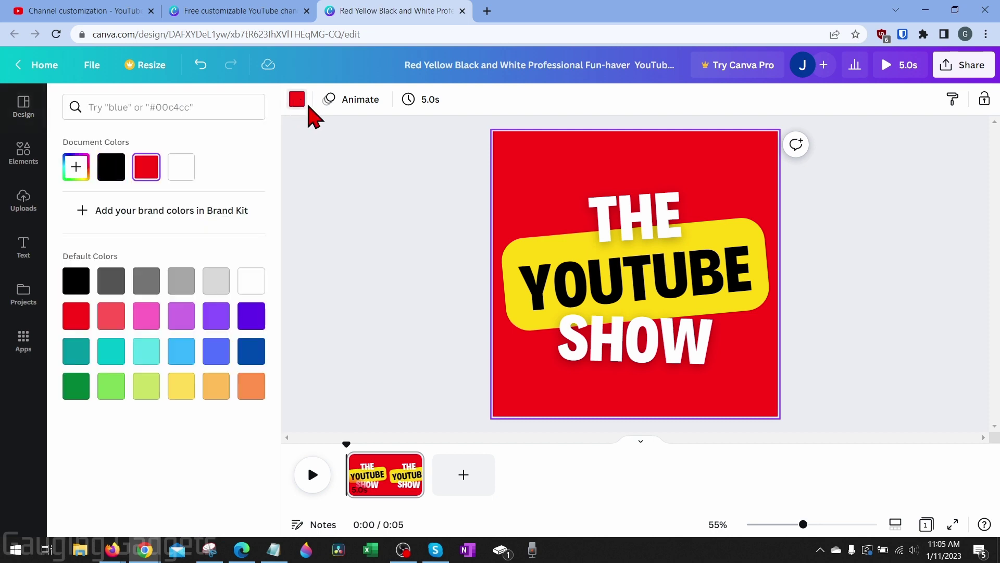
{"action": "left_click", "coordinate": [146, 351]}
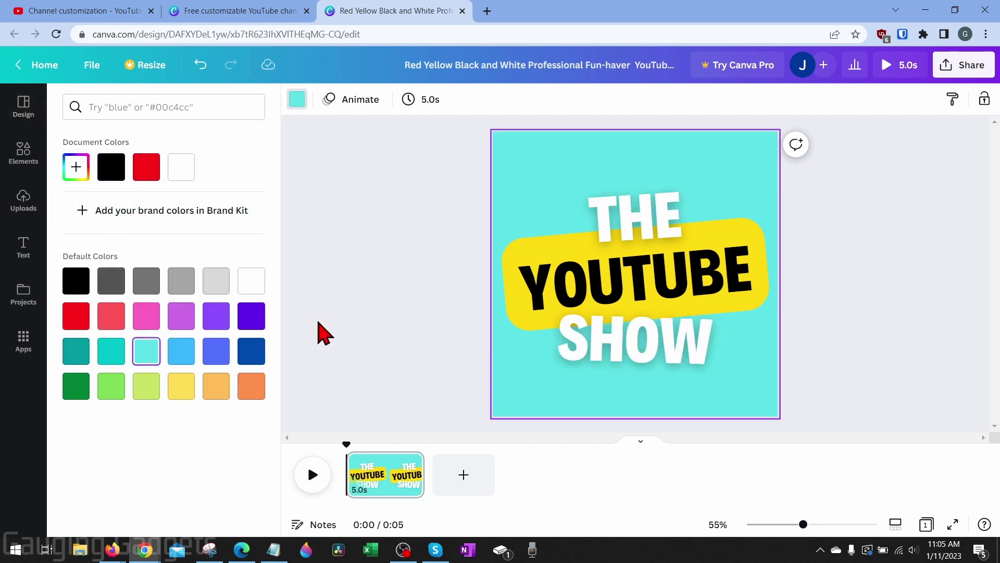
{"action": "key", "text": "Escape"}
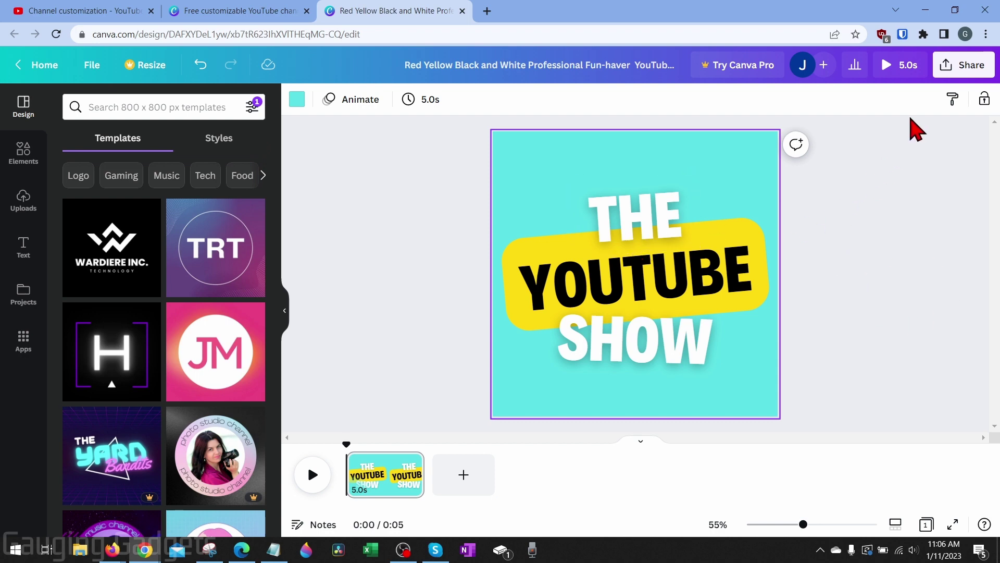
Download the logo design as a PNG file and save it
{"action": "left_click", "coordinate": [960, 67]}
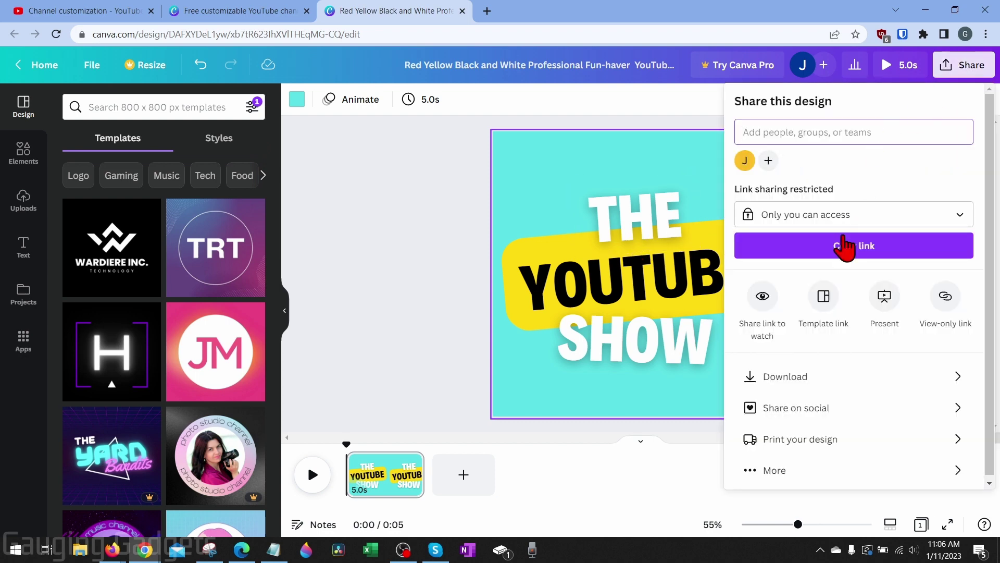
{"action": "left_click", "coordinate": [780, 376]}
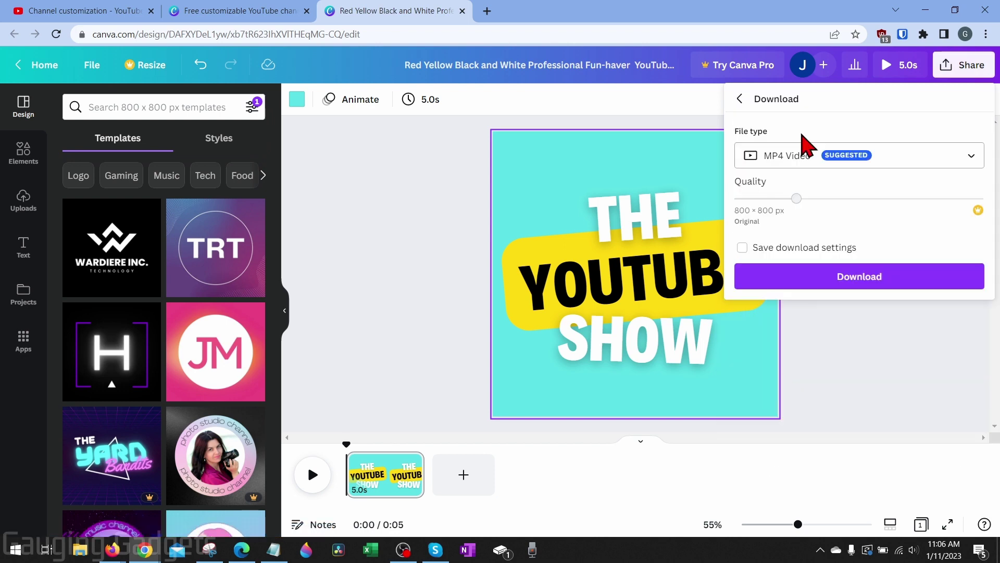
{"action": "left_click", "coordinate": [889, 159]}
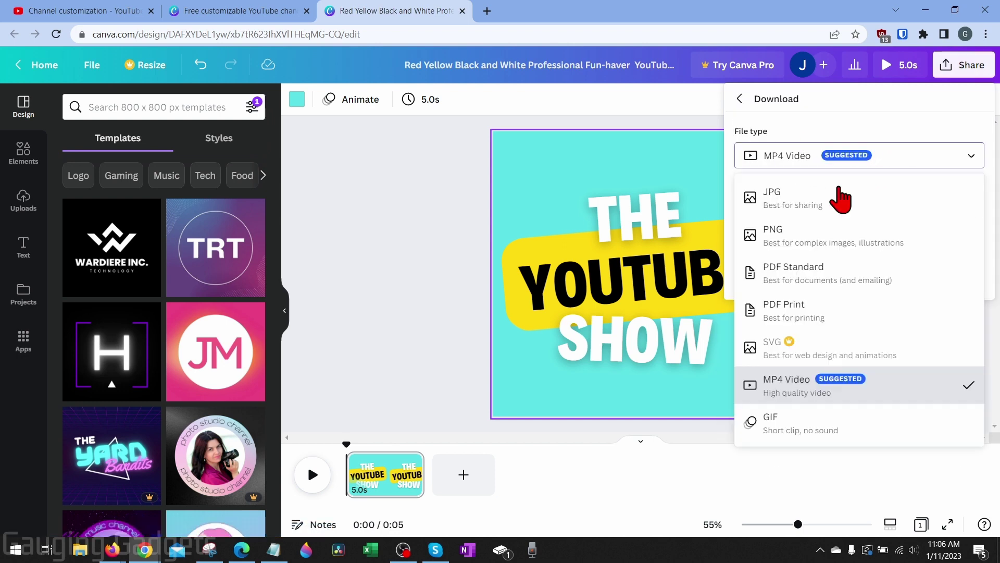
{"action": "left_click", "coordinate": [777, 243]}
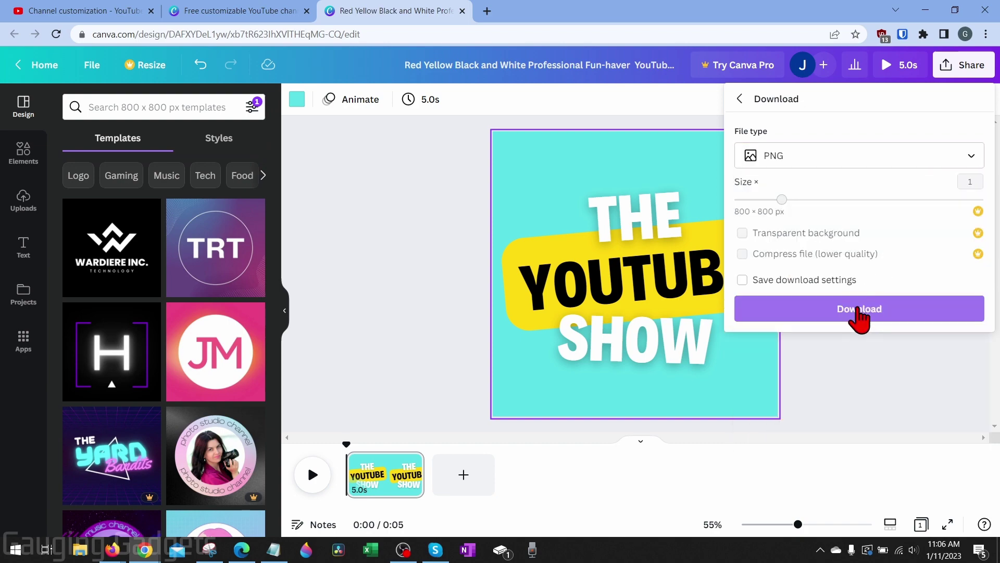
{"action": "left_click", "coordinate": [860, 312]}
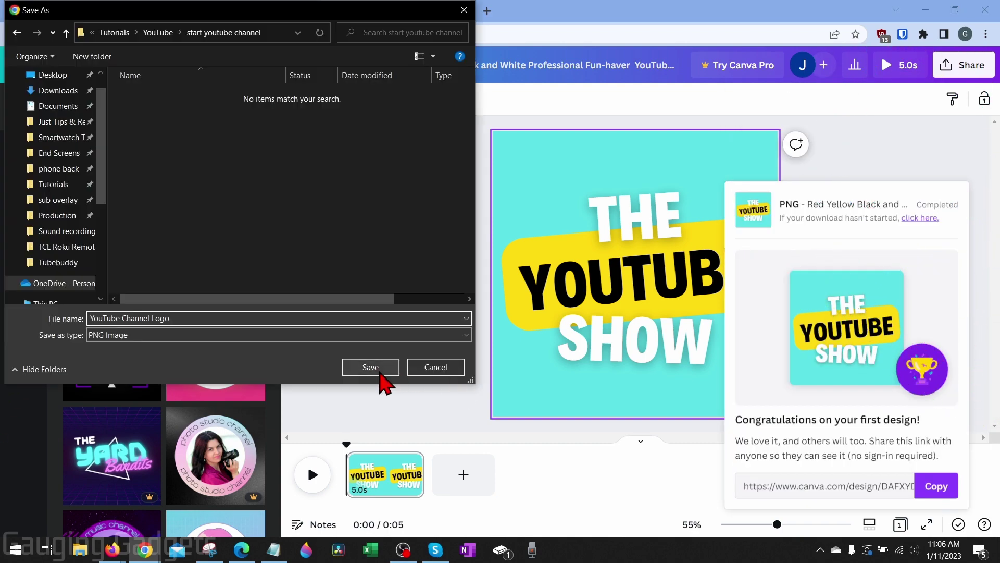
{"action": "left_click", "coordinate": [371, 371]}
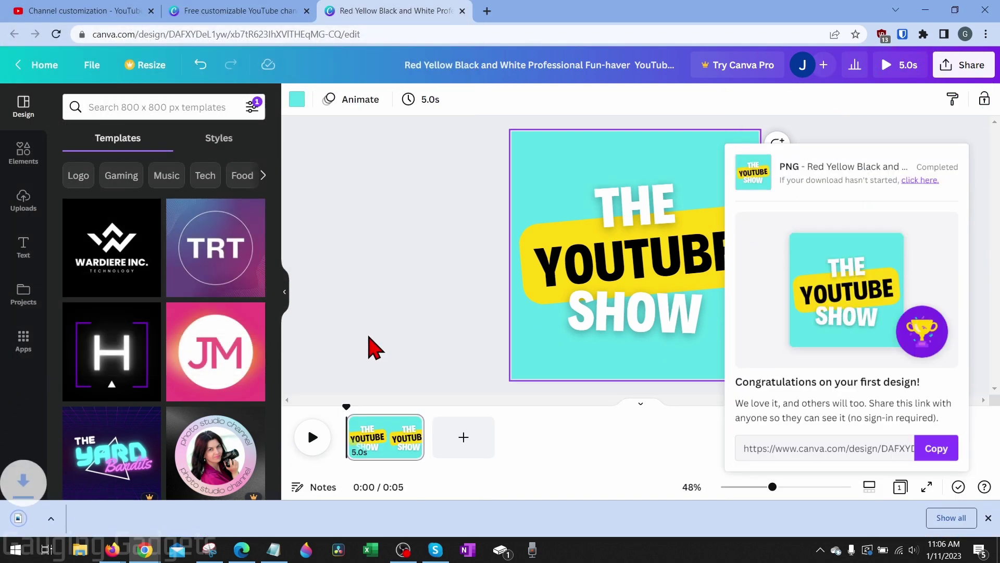
Upload the downloaded THE YOUTUBE SHOW PNG as the profile picture and confirm the crop
{"action": "left_click", "coordinate": [73, 12]}
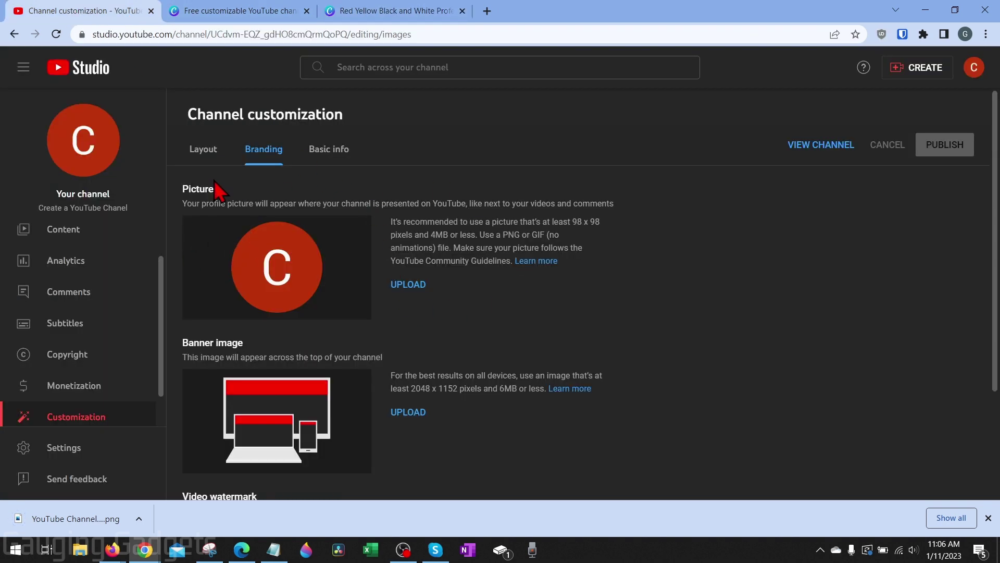
{"action": "left_click", "coordinate": [410, 285]}
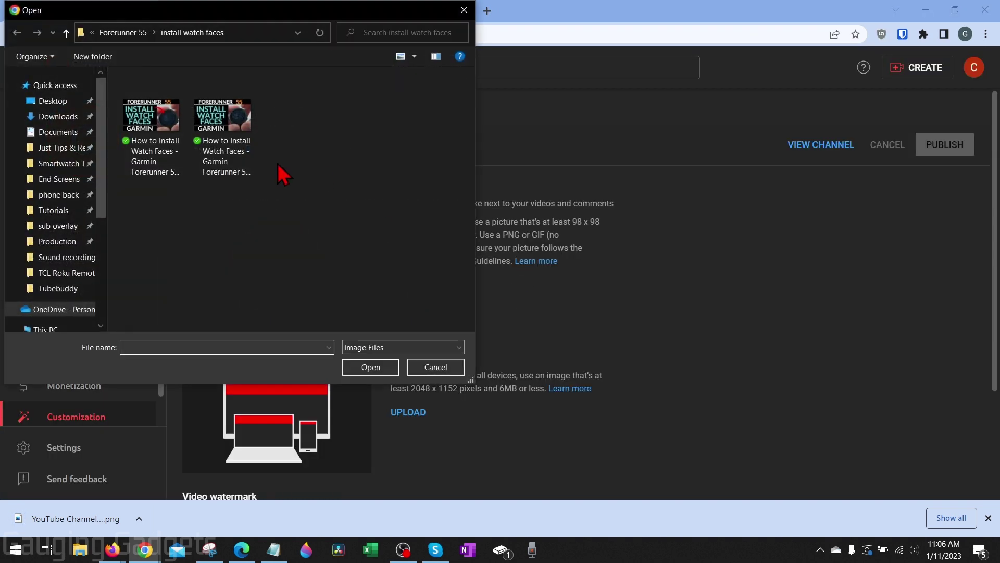
{"action": "double_click", "coordinate": [154, 119]}
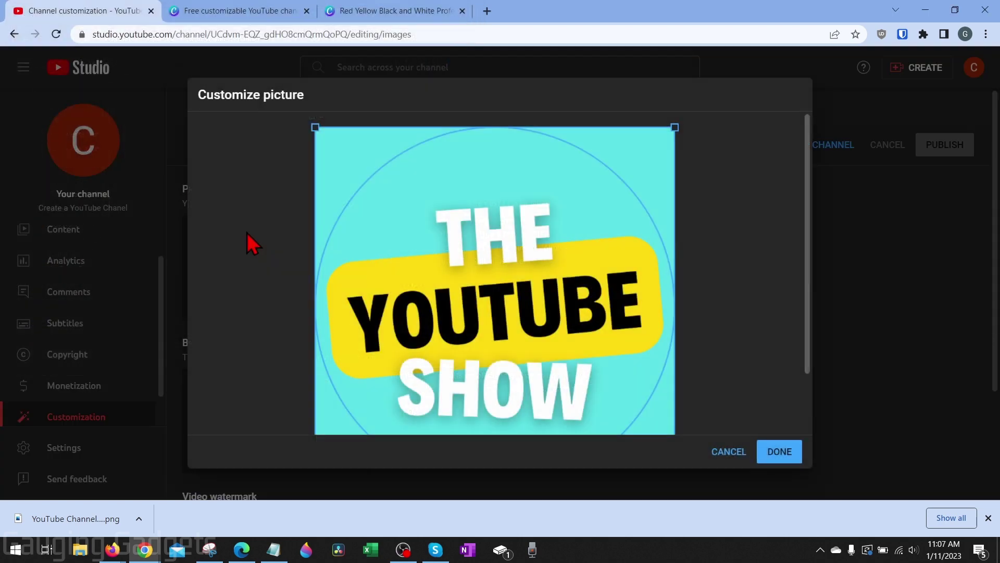
{"action": "scroll", "coordinate": [758, 281], "scroll_direction": "down", "scroll_amount": 1}
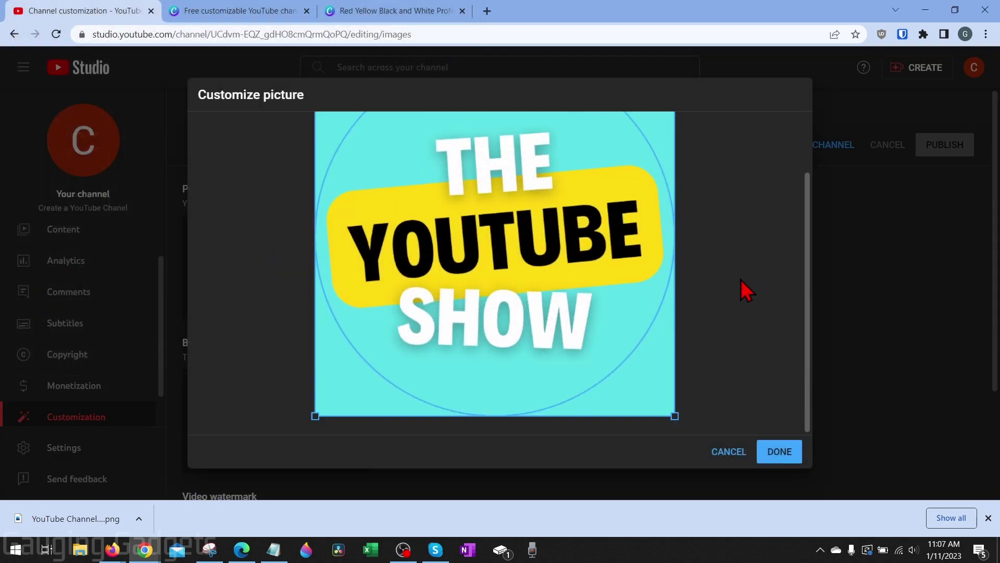
{"action": "scroll", "coordinate": [741, 280], "scroll_direction": "up", "scroll_amount": 1}
{"action": "scroll", "coordinate": [740, 270], "scroll_direction": "down", "scroll_amount": 1}
{"action": "scroll", "coordinate": [749, 267], "scroll_direction": "up", "scroll_amount": 1}
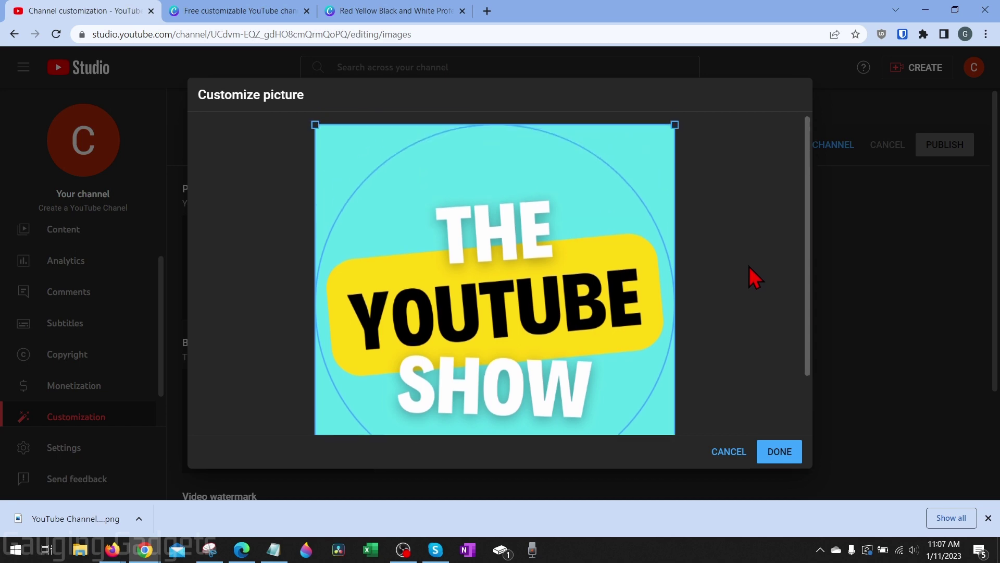
{"action": "scroll", "coordinate": [747, 312], "scroll_direction": "down", "scroll_amount": 1}
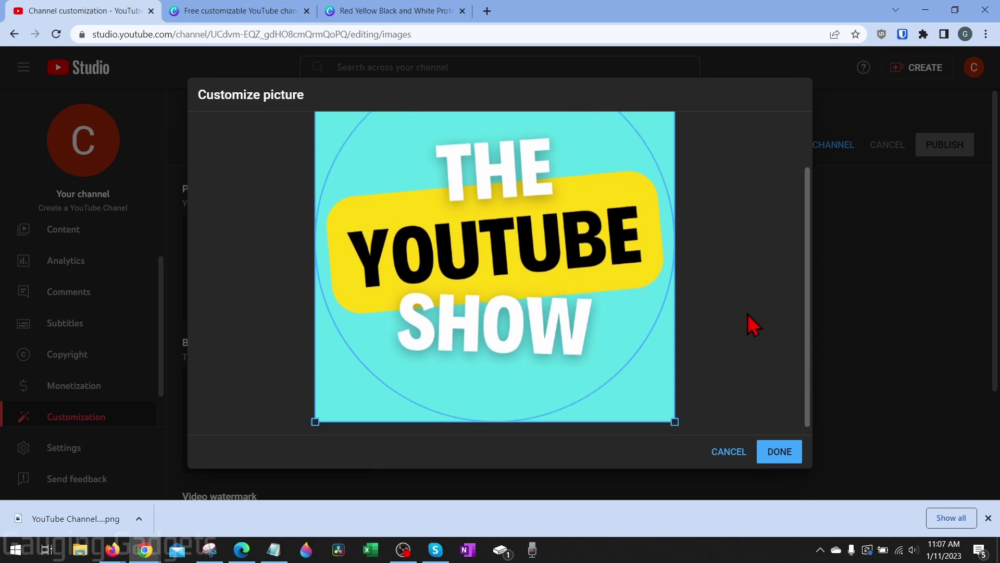
{"action": "left_click", "coordinate": [768, 452]}
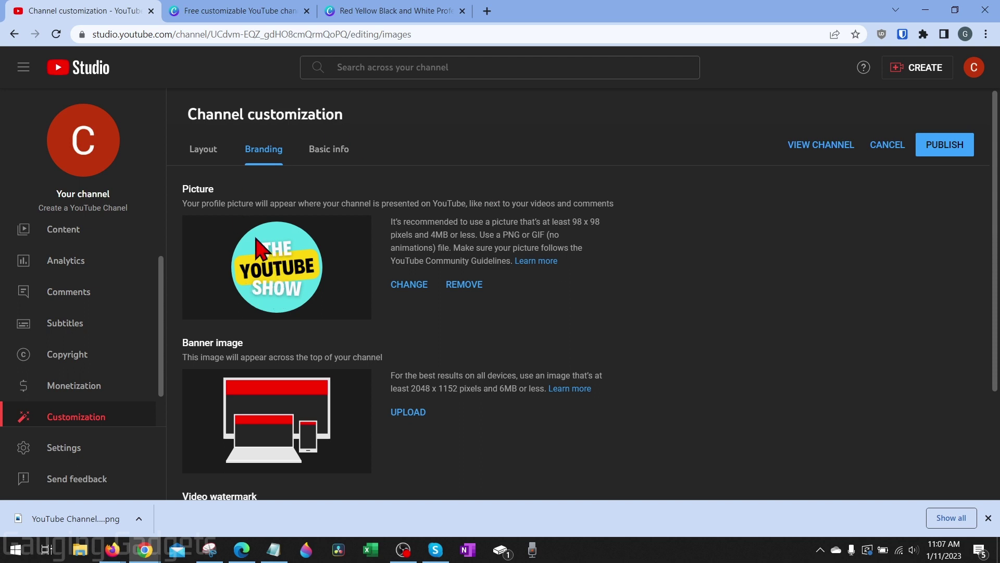
{"action": "scroll", "coordinate": [311, 284], "scroll_direction": "down", "scroll_amount": 2}
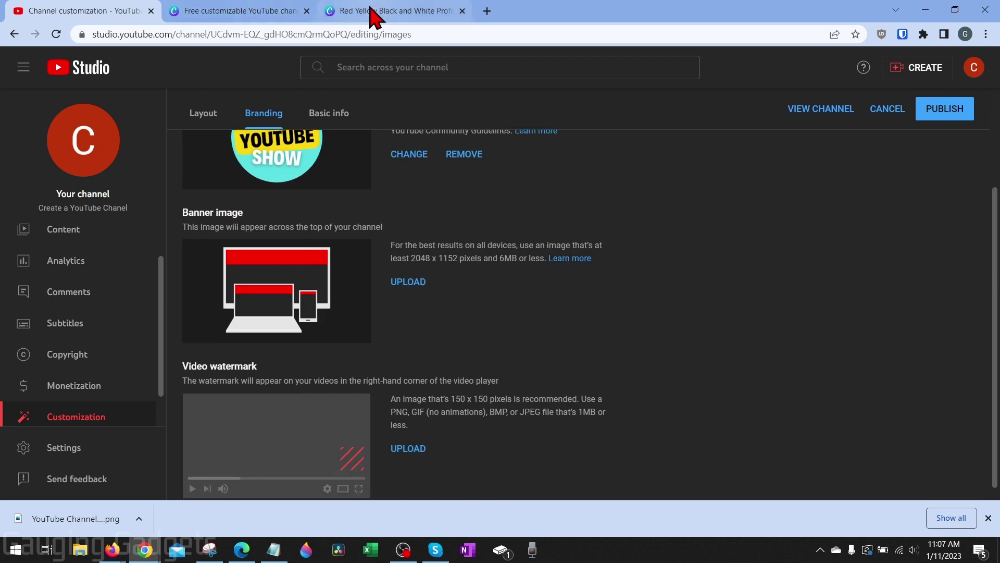
Back in Canva, search templates for 'youtube' and open the YouTube Banner category
{"action": "left_click", "coordinate": [229, 11]}
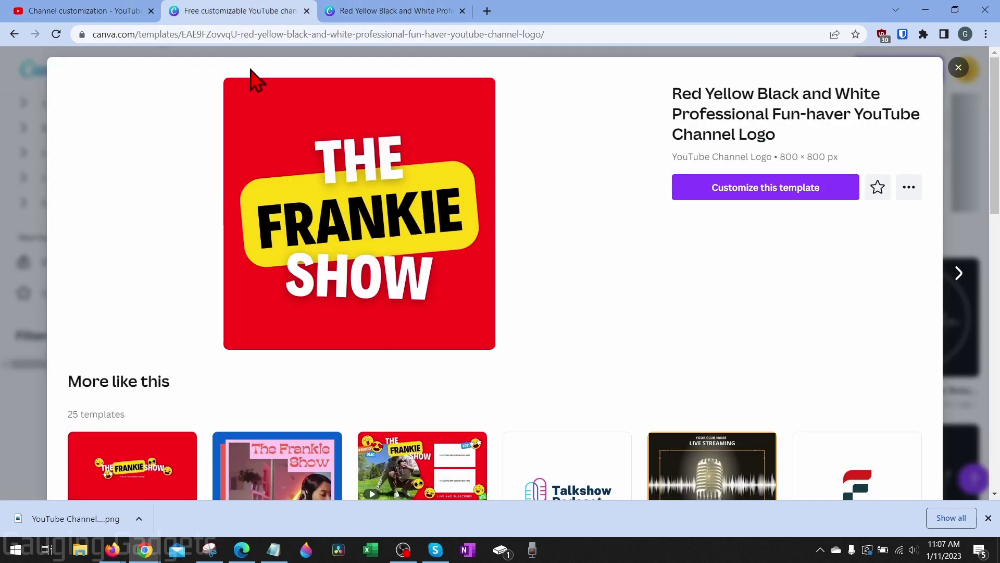
{"action": "key", "text": "Escape"}
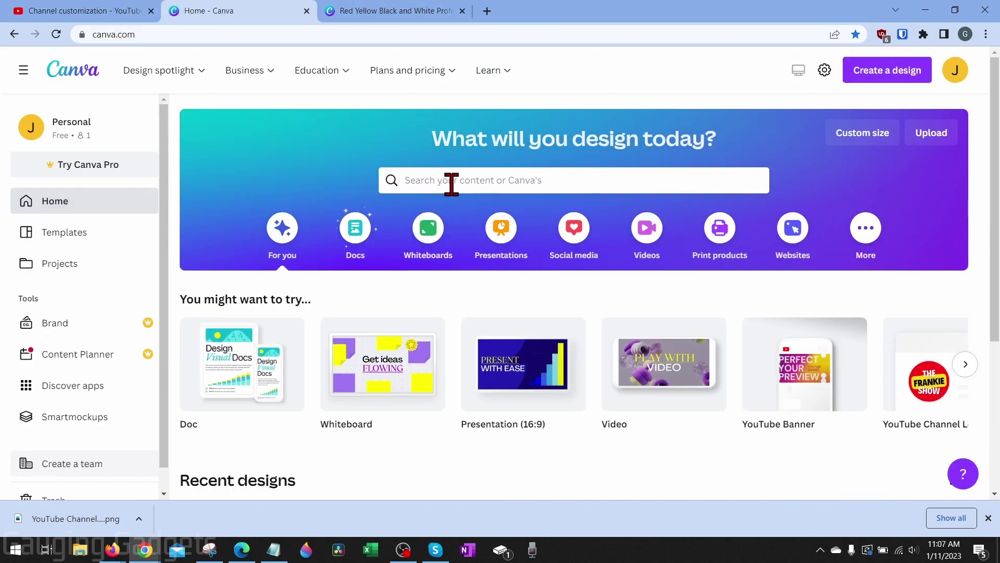
{"action": "left_click", "coordinate": [486, 181]}
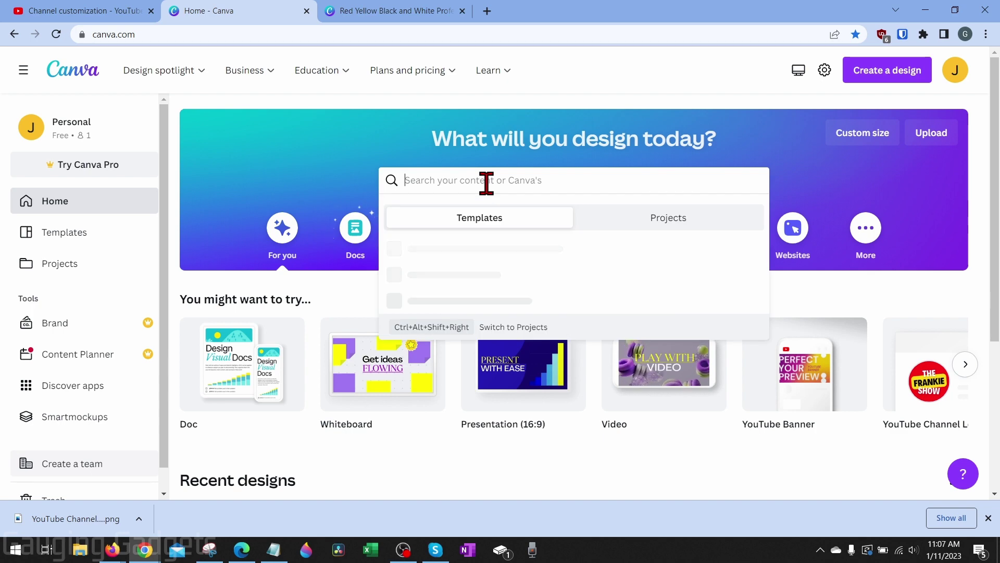
{"action": "type", "text": "youtube"}
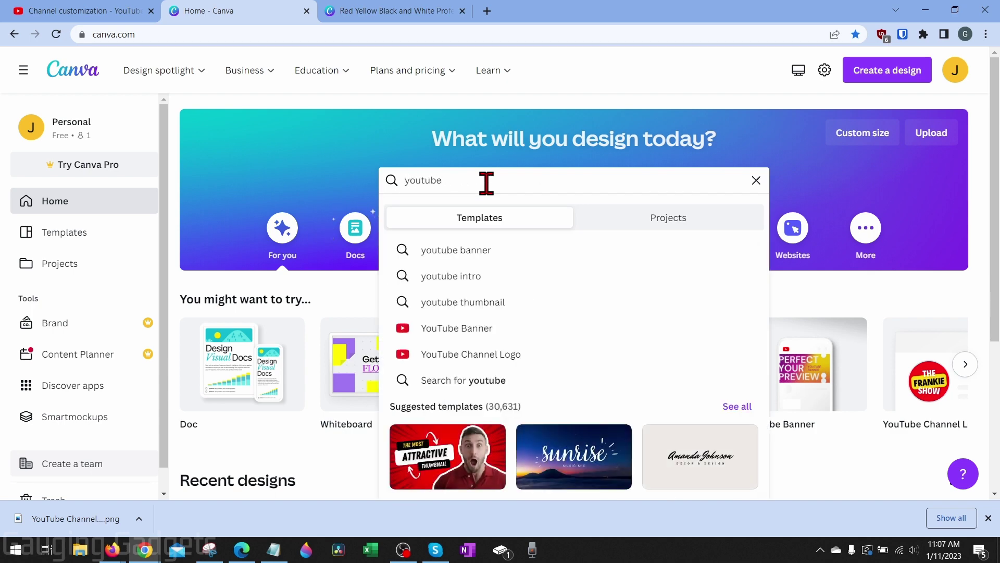
{"action": "left_click", "coordinate": [476, 328]}
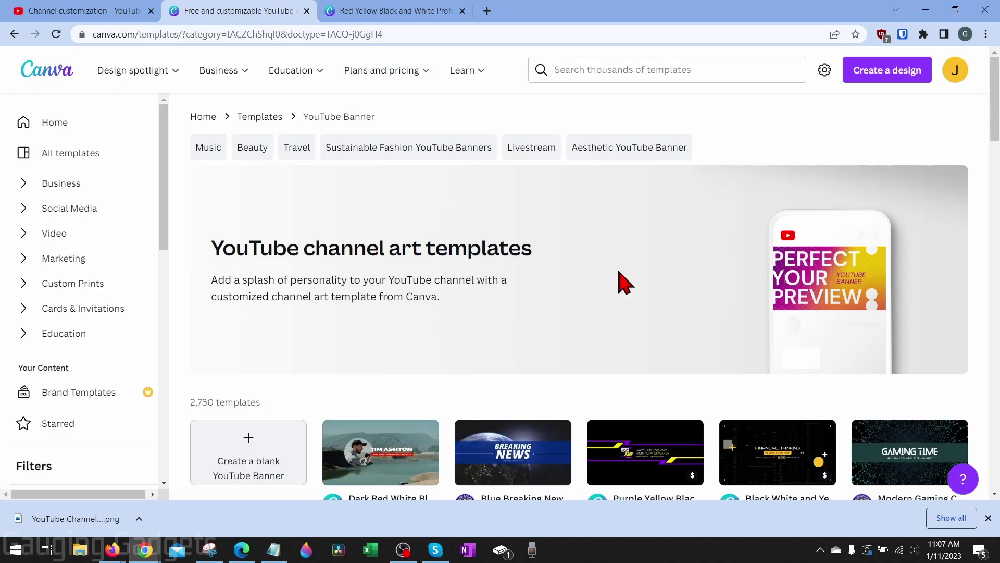
Start a new design from the Red Yellow Black and White Professional Fun-haver banner template
{"action": "scroll", "coordinate": [518, 297], "scroll_direction": "down", "scroll_amount": 5}
{"action": "scroll", "coordinate": [544, 317], "scroll_direction": "down", "scroll_amount": 5}
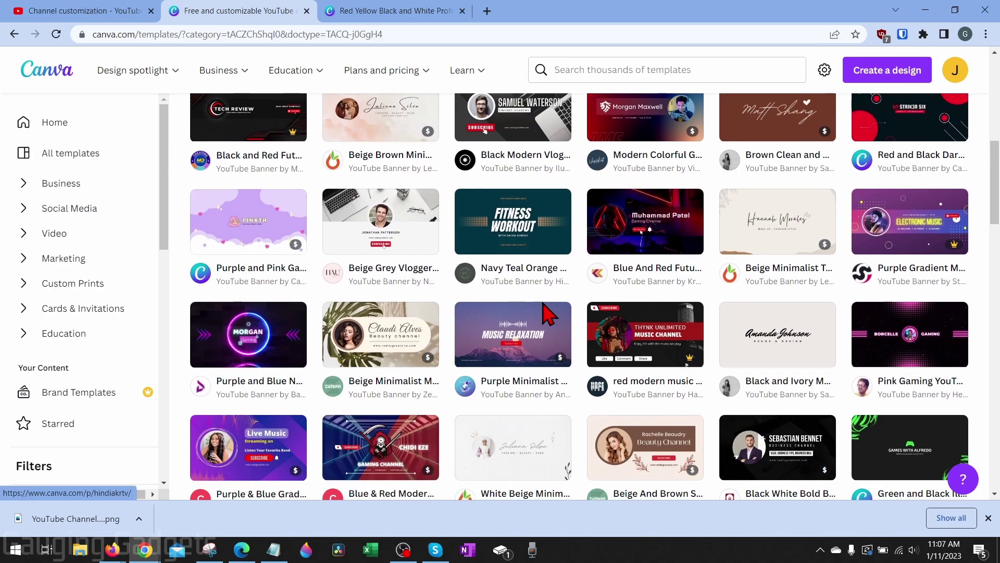
{"action": "scroll", "coordinate": [672, 271], "scroll_direction": "down", "scroll_amount": 5}
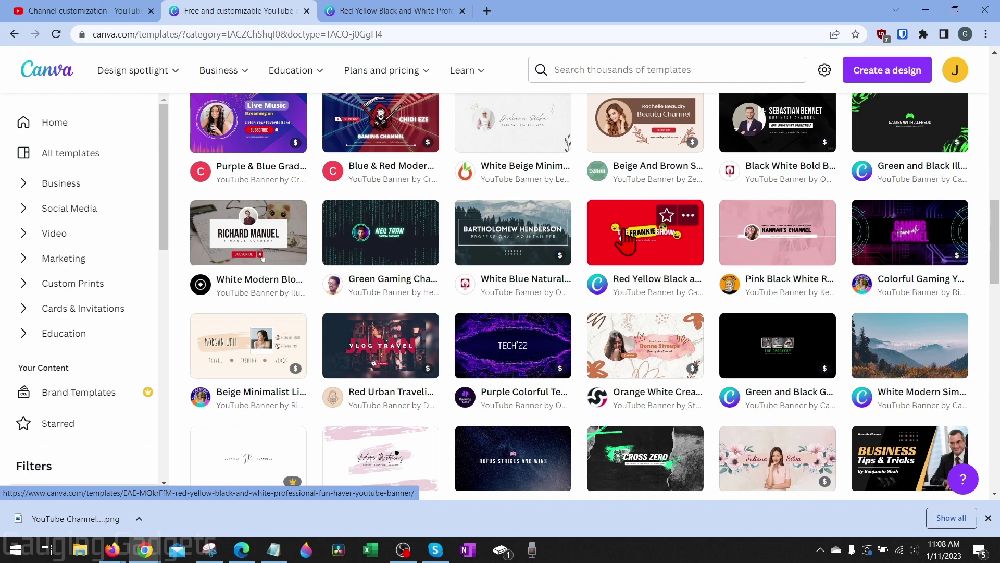
{"action": "left_click", "coordinate": [642, 255]}
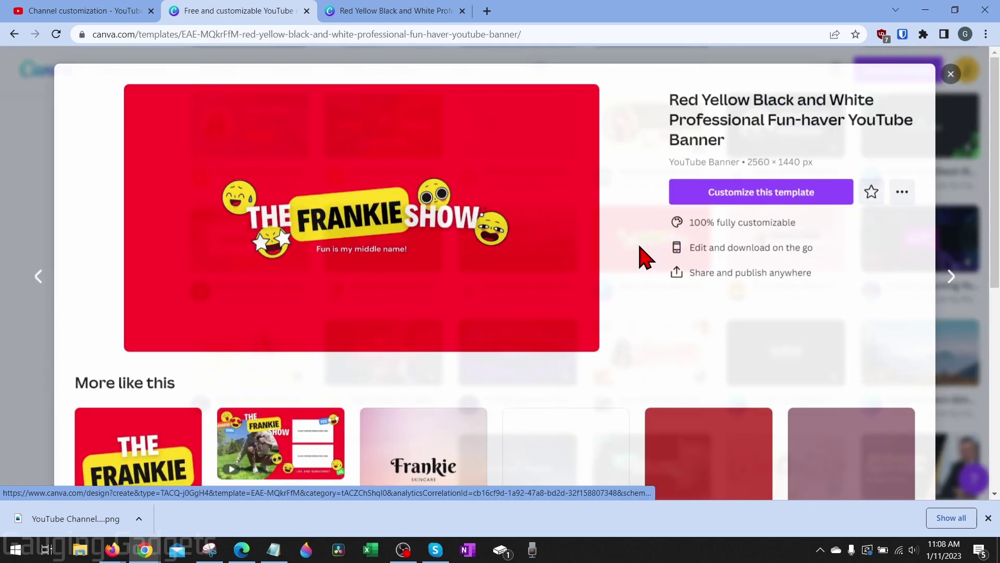
{"action": "left_click", "coordinate": [781, 191]}
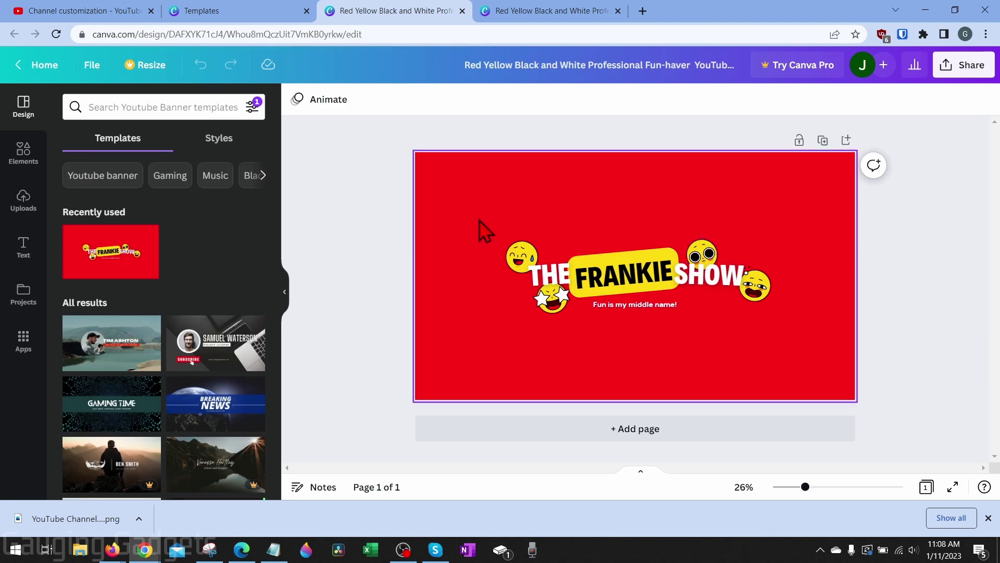
Delete the three emojis from the banner, including the bottom-left star
{"action": "left_click", "coordinate": [716, 257]}
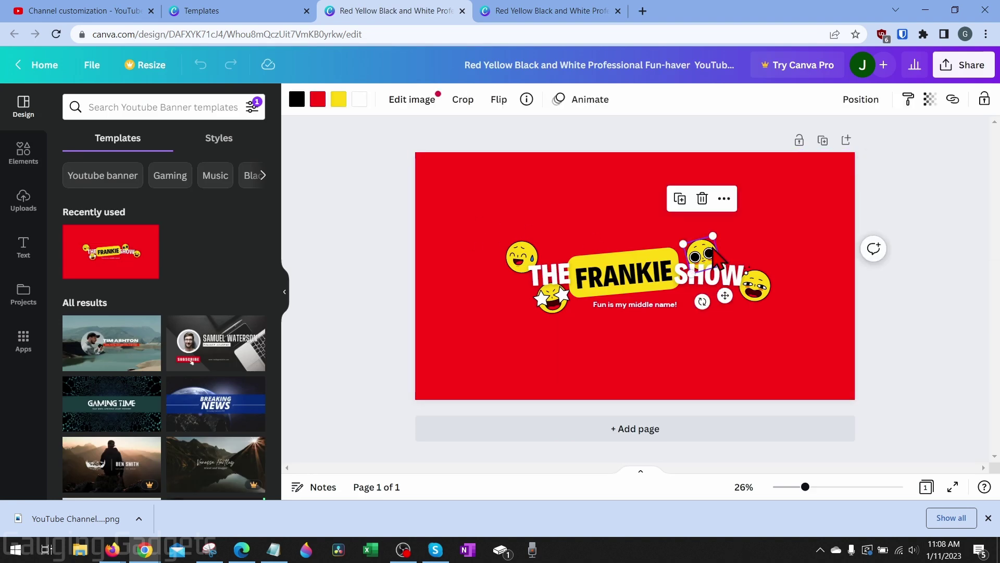
{"action": "key", "text": "Delete"}
{"action": "left_click", "coordinate": [754, 284]}
{"action": "key", "text": "Delete"}
{"action": "left_click", "coordinate": [551, 299]}
{"action": "key", "text": "Delete"}
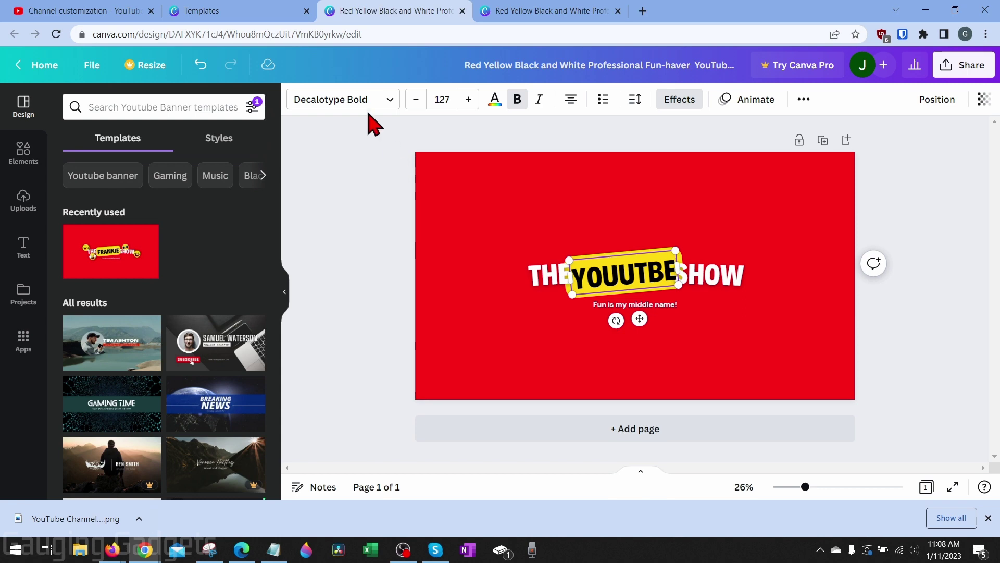
Change the banner background colour to cyan
{"action": "left_click", "coordinate": [380, 212]}
{"action": "left_click", "coordinate": [417, 197]}
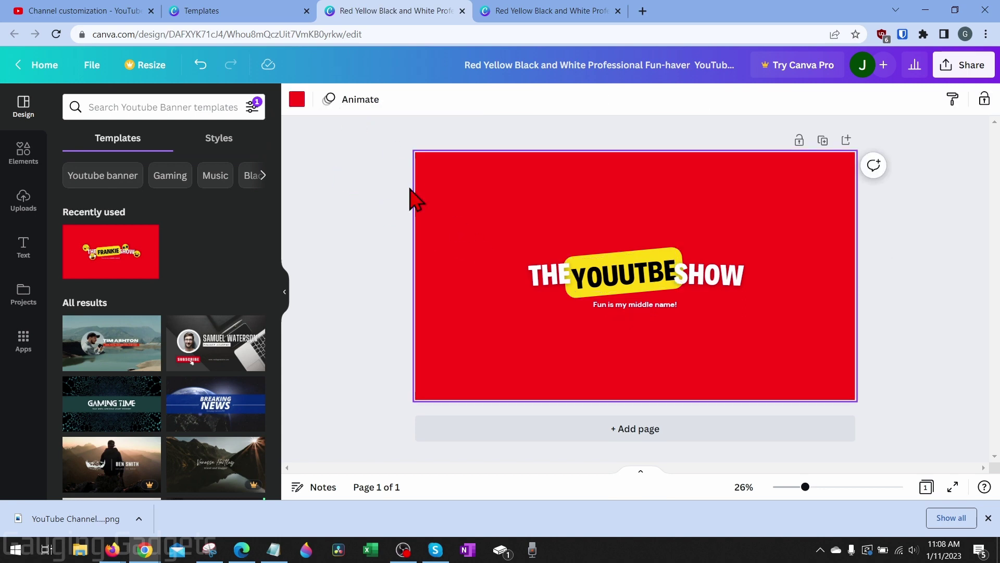
{"action": "left_click", "coordinate": [297, 99]}
{"action": "left_click", "coordinate": [146, 350]}
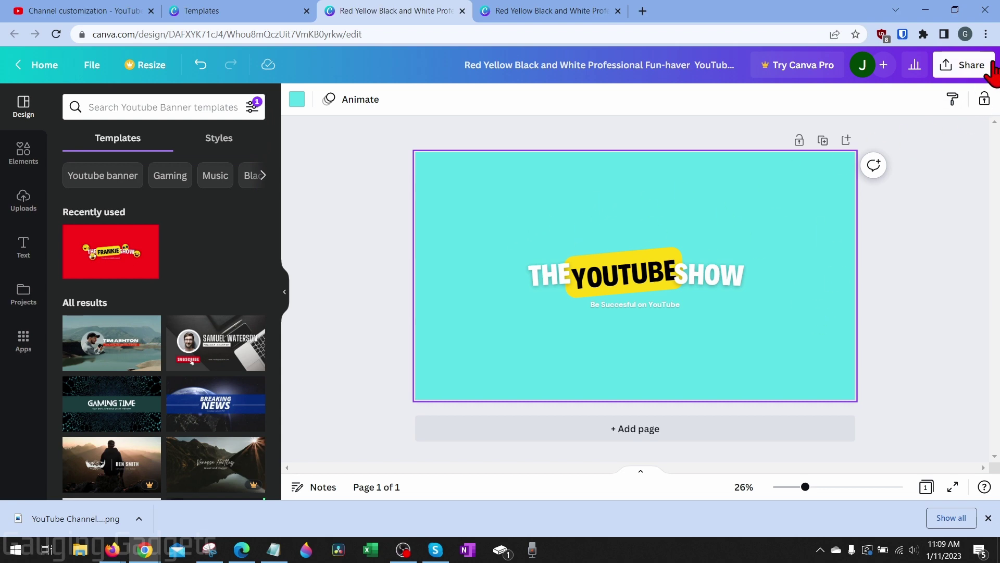
Download the banner as a PNG saved as 'YouTube Banner', then return to YouTube Studio
{"action": "left_click", "coordinate": [970, 68]}
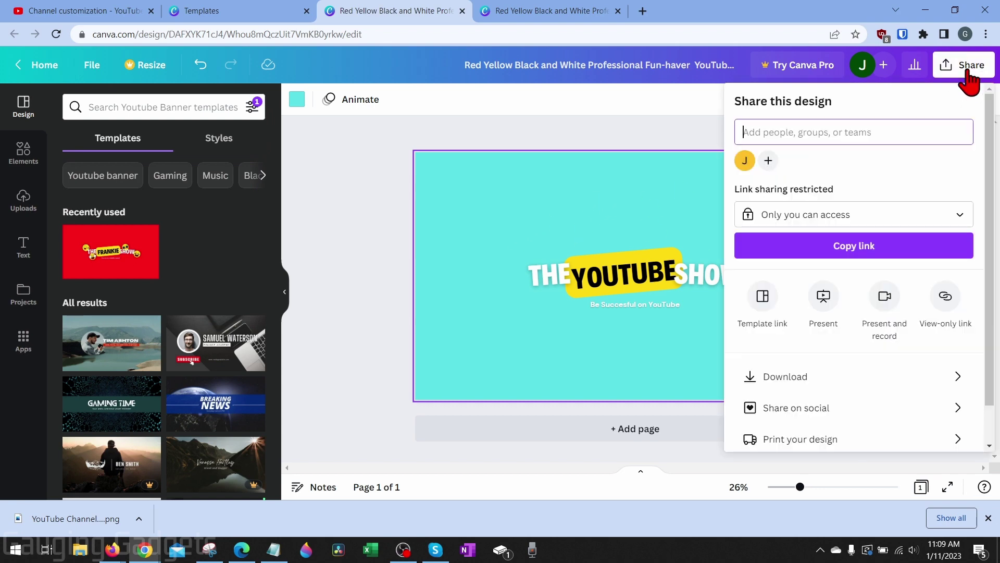
{"action": "left_click", "coordinate": [796, 374]}
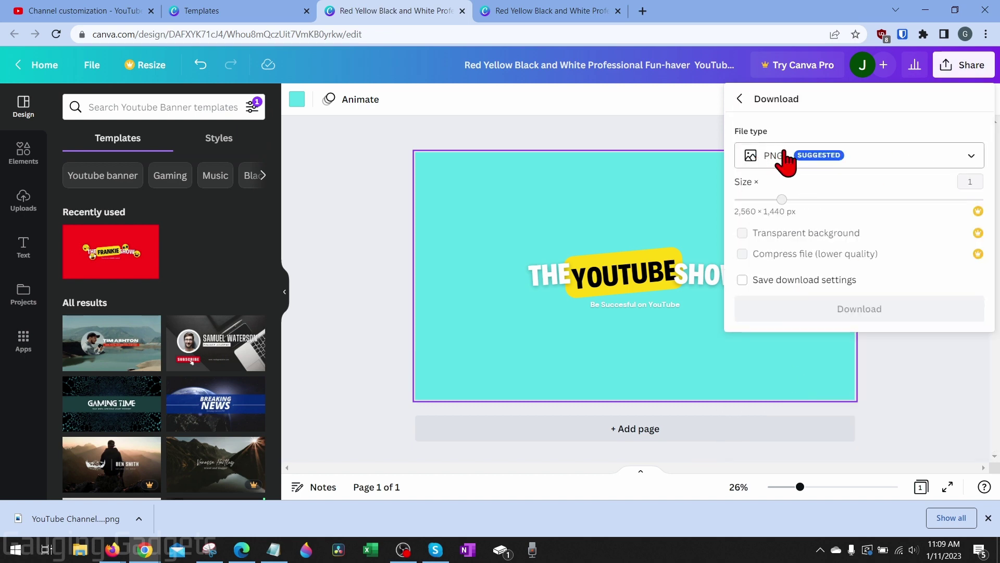
{"action": "left_click", "coordinate": [860, 309]}
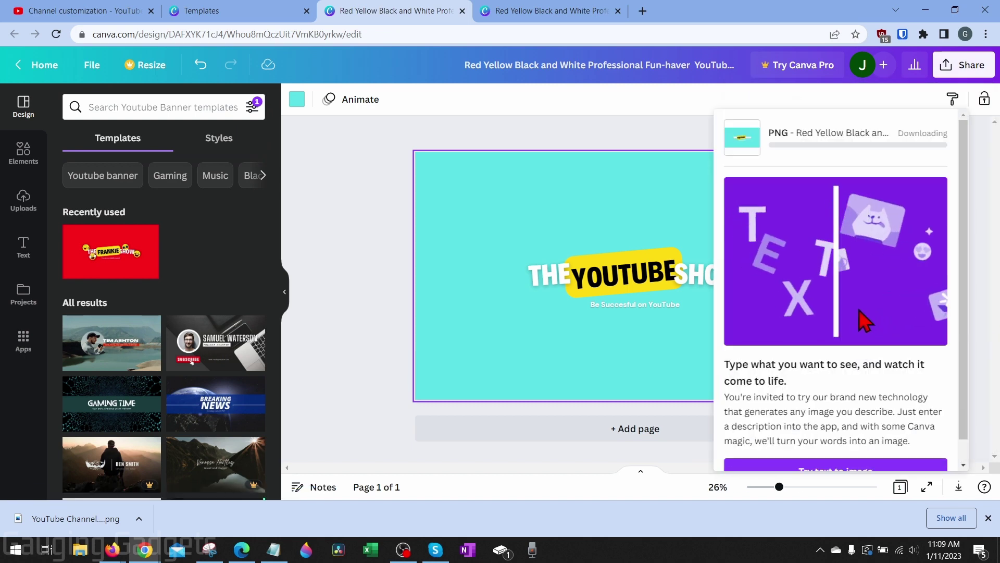
{"action": "left_click_drag", "start_coordinate": [139, 309], "coordinate": [40, 319]}
{"action": "key", "text": "BackSpace"}
{"action": "left_click", "coordinate": [389, 368]}
{"action": "left_click", "coordinate": [116, 6]}
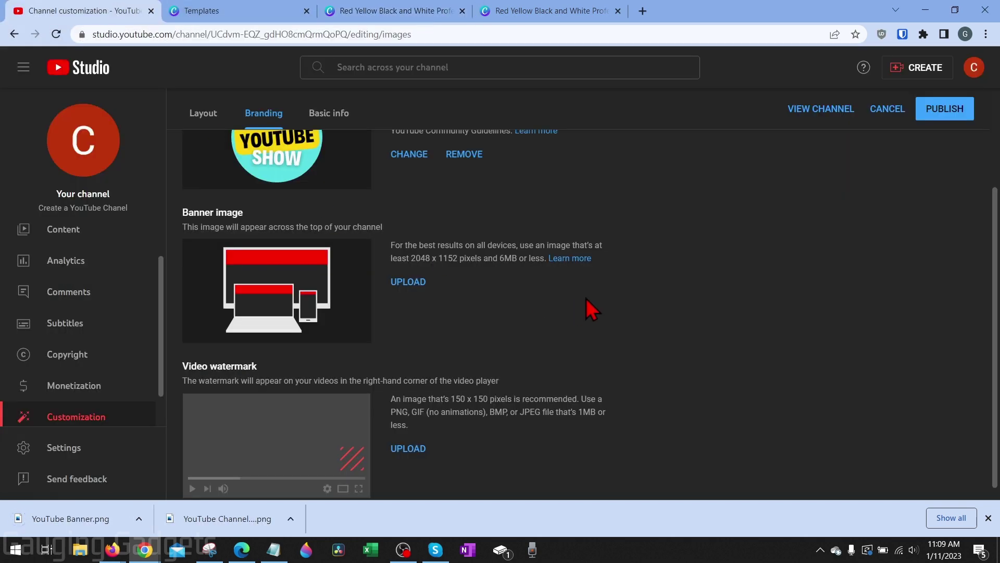
Upload YouTube Banner as the channel banner image and accept the default crop
{"action": "scroll", "coordinate": [469, 291], "scroll_direction": "up", "scroll_amount": 1}
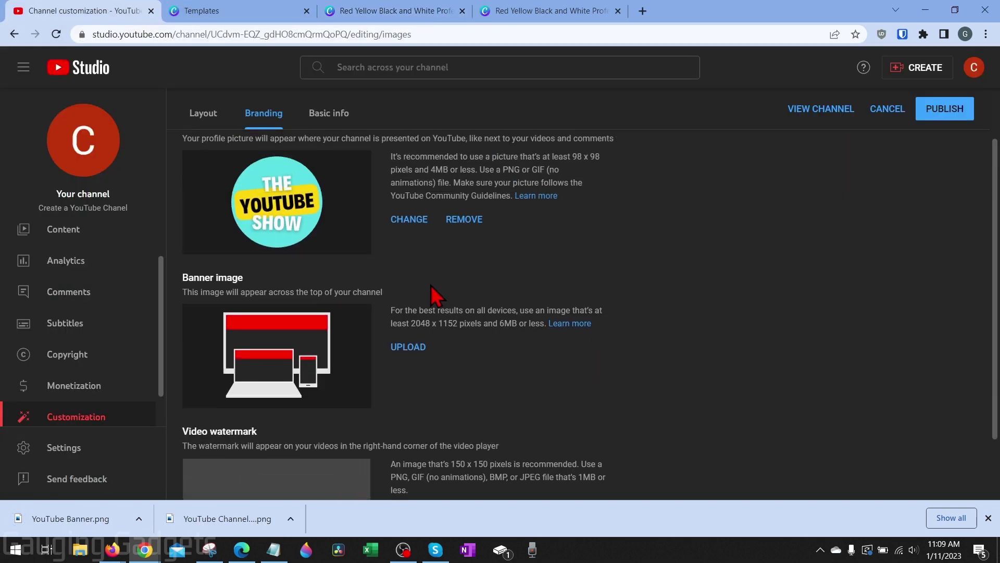
{"action": "left_click", "coordinate": [408, 347]}
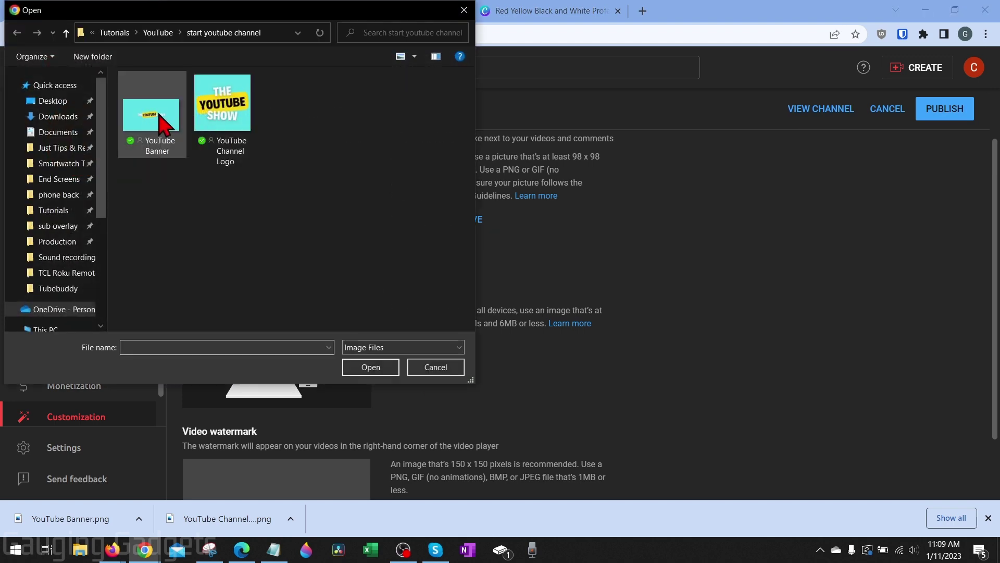
{"action": "double_click", "coordinate": [161, 124]}
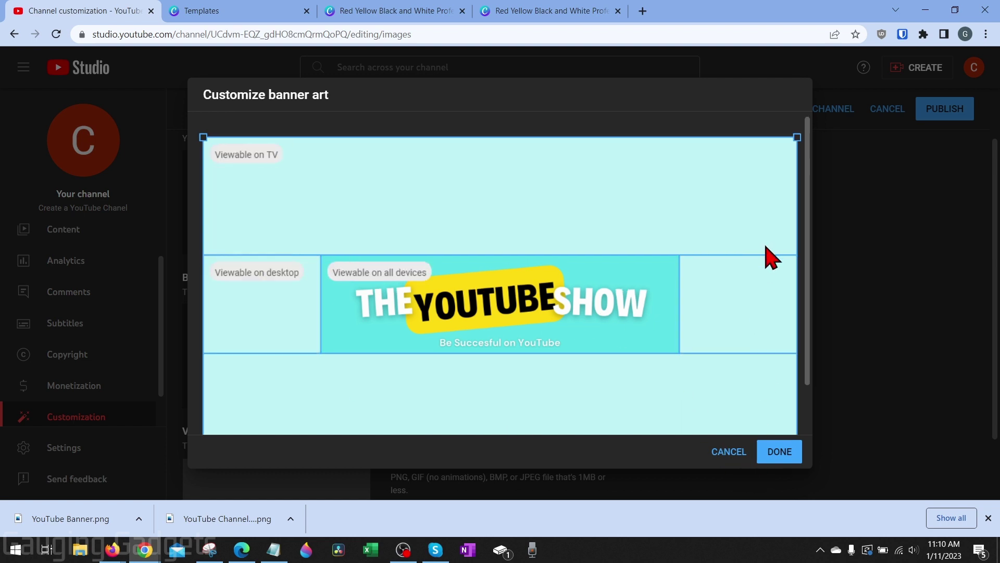
{"action": "scroll", "coordinate": [766, 253], "scroll_direction": "down", "scroll_amount": 1}
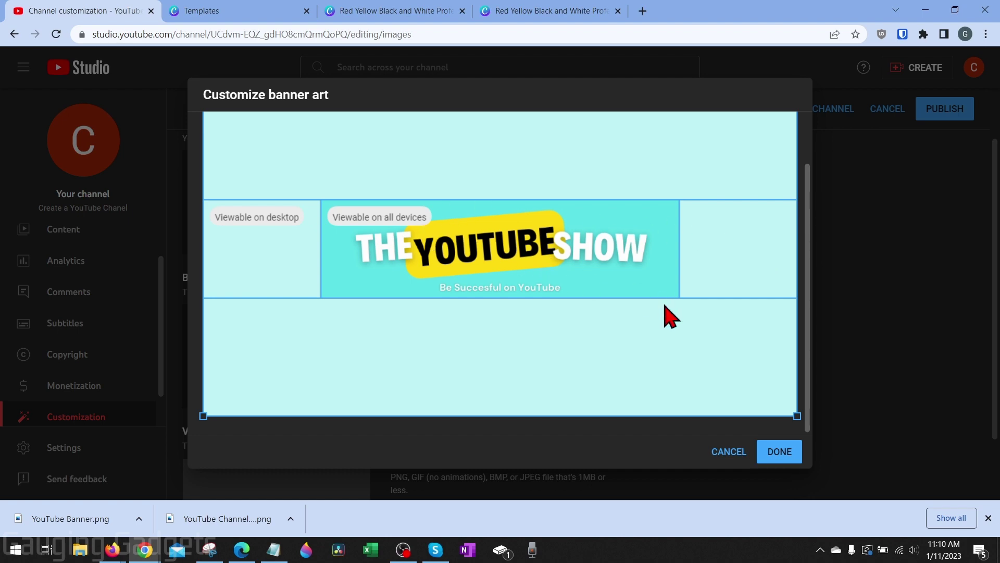
{"action": "left_click", "coordinate": [780, 452]}
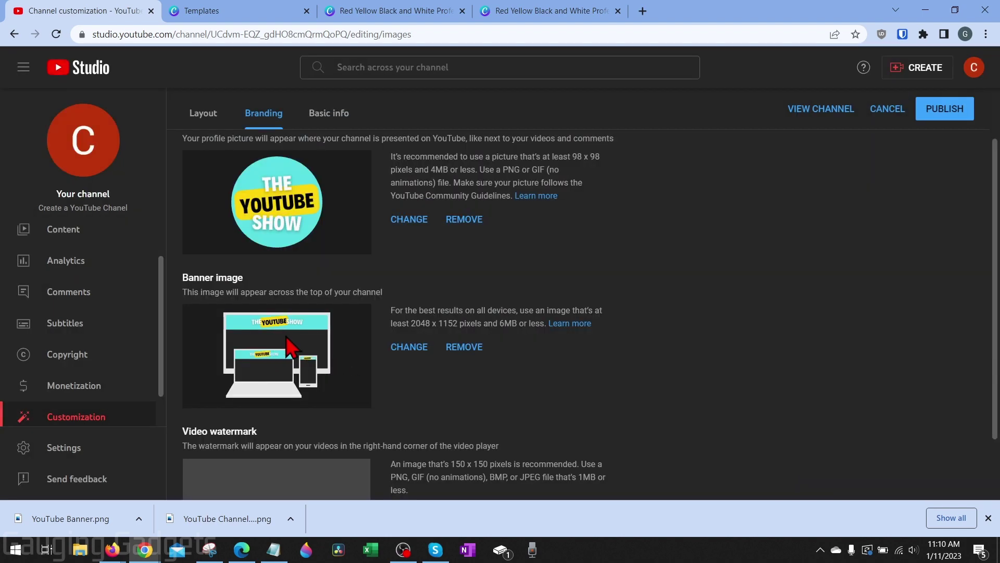
{"action": "scroll", "coordinate": [307, 208], "scroll_direction": "up", "scroll_amount": 1}
{"action": "scroll", "coordinate": [305, 211], "scroll_direction": "down", "scroll_amount": 1}
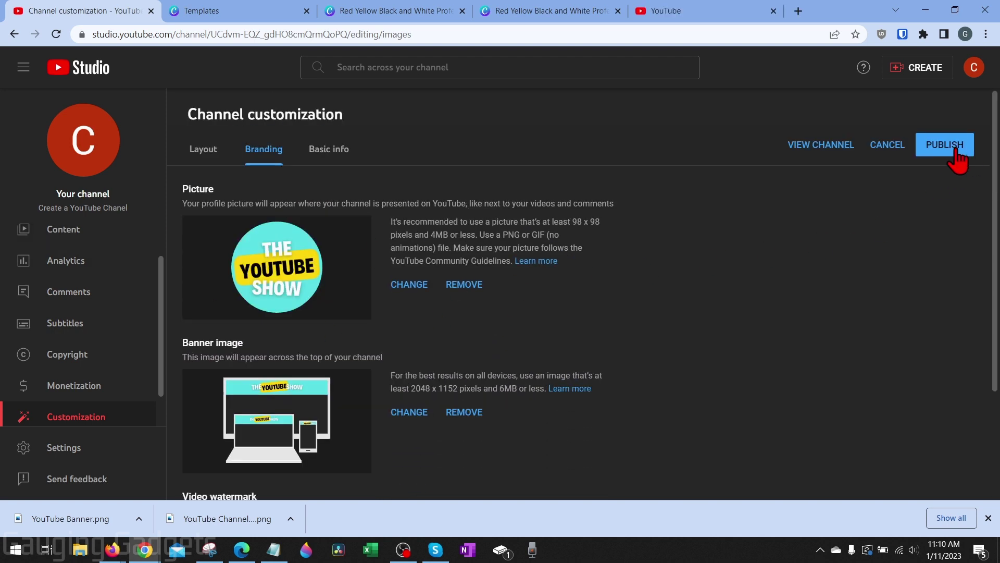
Publish the new profile picture and banner, then view the public channel page
{"action": "left_click", "coordinate": [968, 151]}
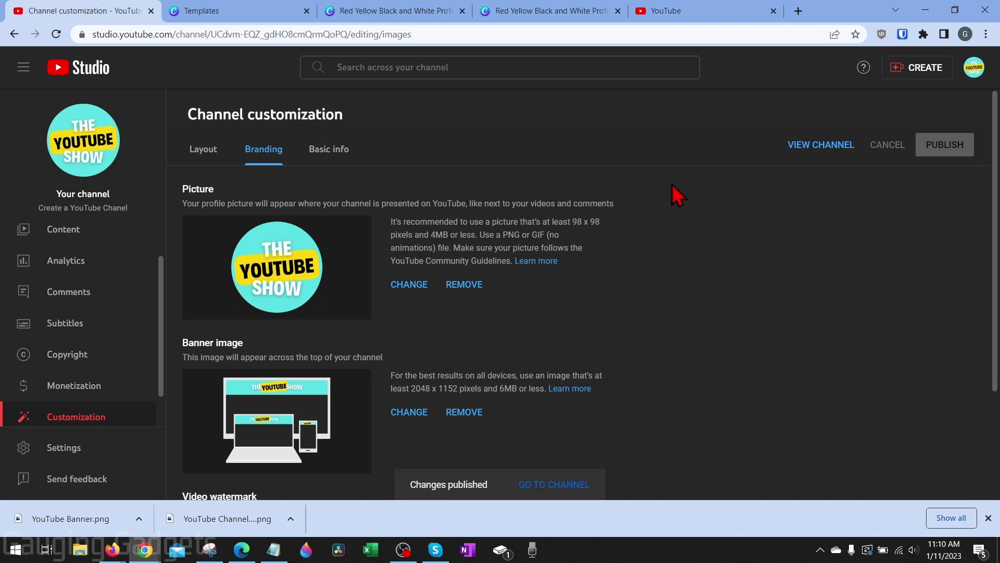
{"action": "left_click", "coordinate": [828, 145]}
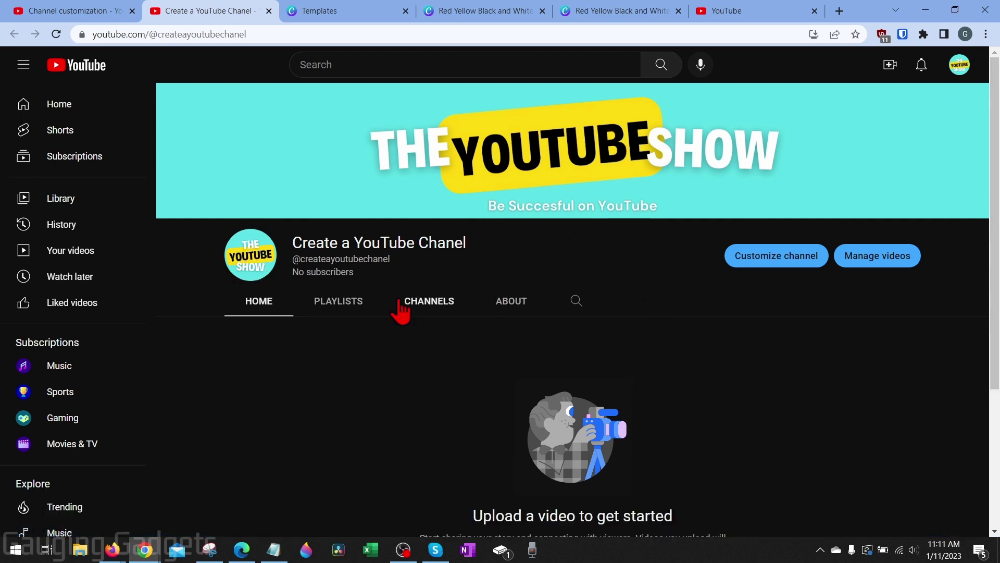
{"action": "scroll", "coordinate": [418, 395], "scroll_direction": "down", "scroll_amount": 4}
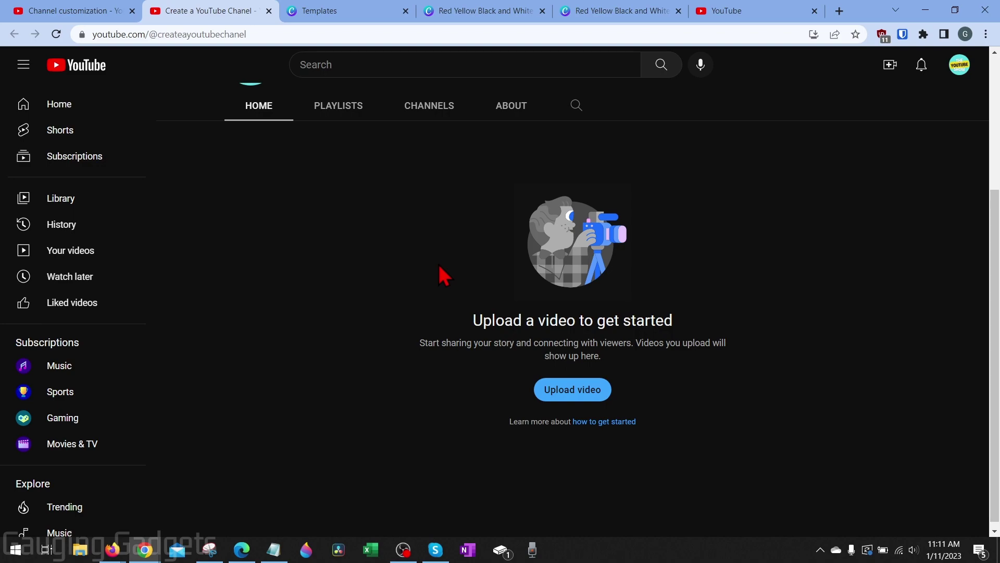
Compare against the Gauging Gadgets homepage, then highlight the misspelled 'Chanel' in the channel name
{"action": "left_click", "coordinate": [739, 13]}
{"action": "scroll", "coordinate": [646, 364], "scroll_direction": "down", "scroll_amount": 6}
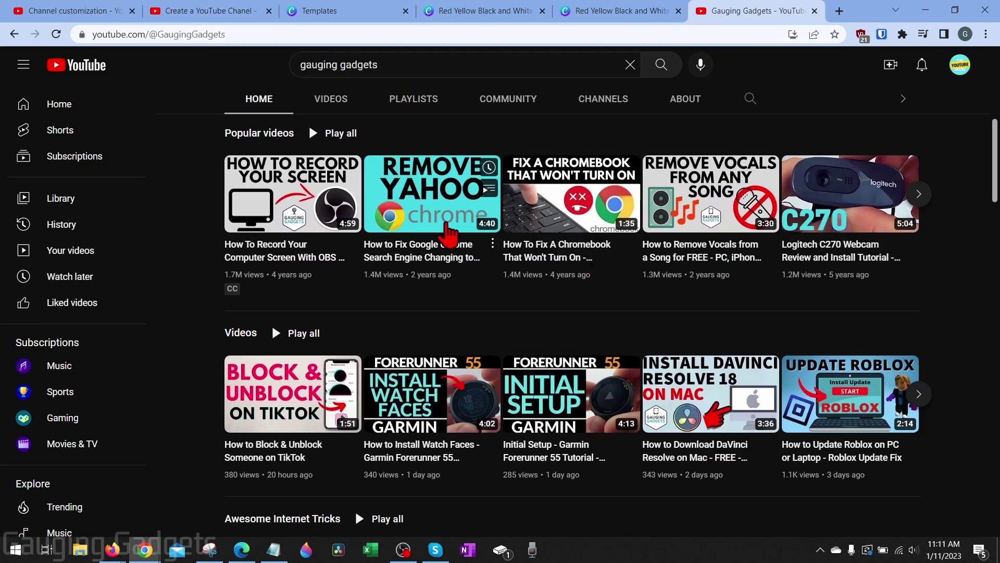
{"action": "scroll", "coordinate": [593, 328], "scroll_direction": "down", "scroll_amount": 5}
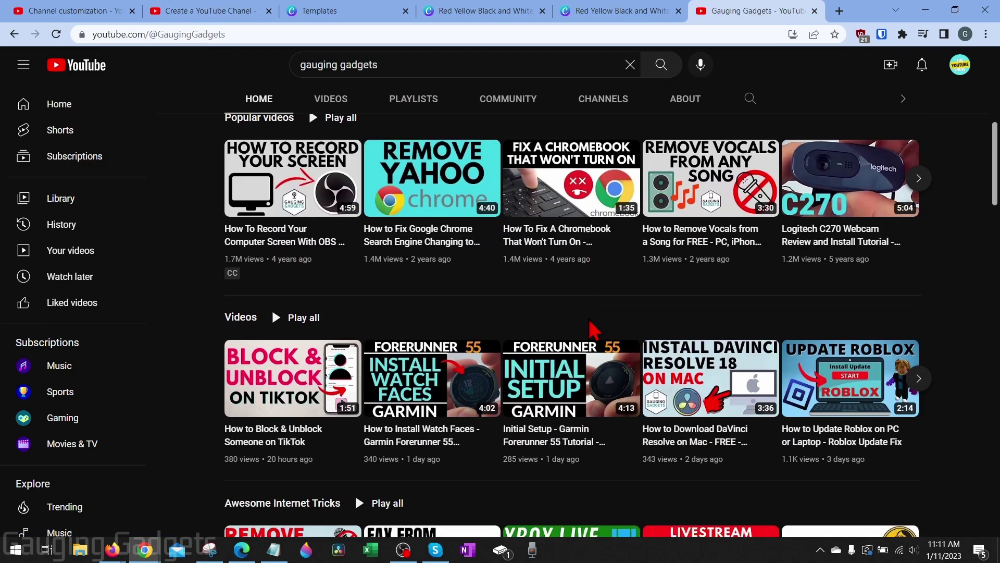
{"action": "left_click", "coordinate": [220, 11]}
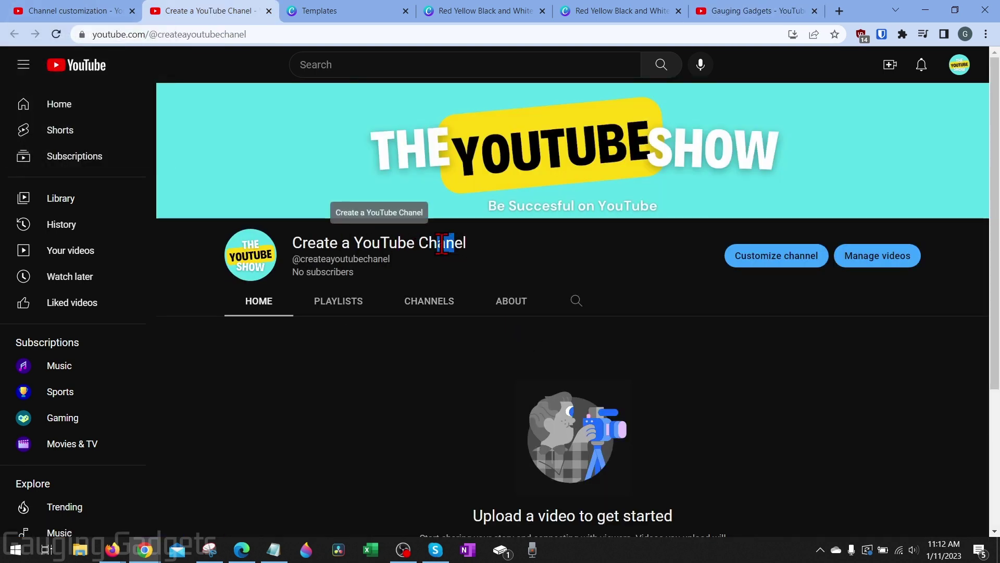
{"action": "left_click_drag", "start_coordinate": [442, 243], "coordinate": [438, 243]}
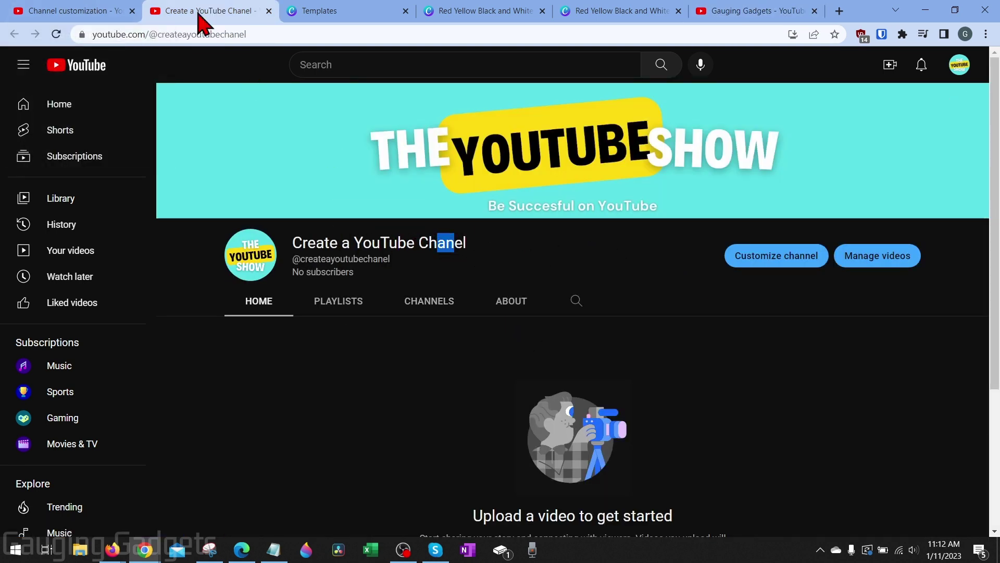
{"action": "left_click", "coordinate": [83, 11]}
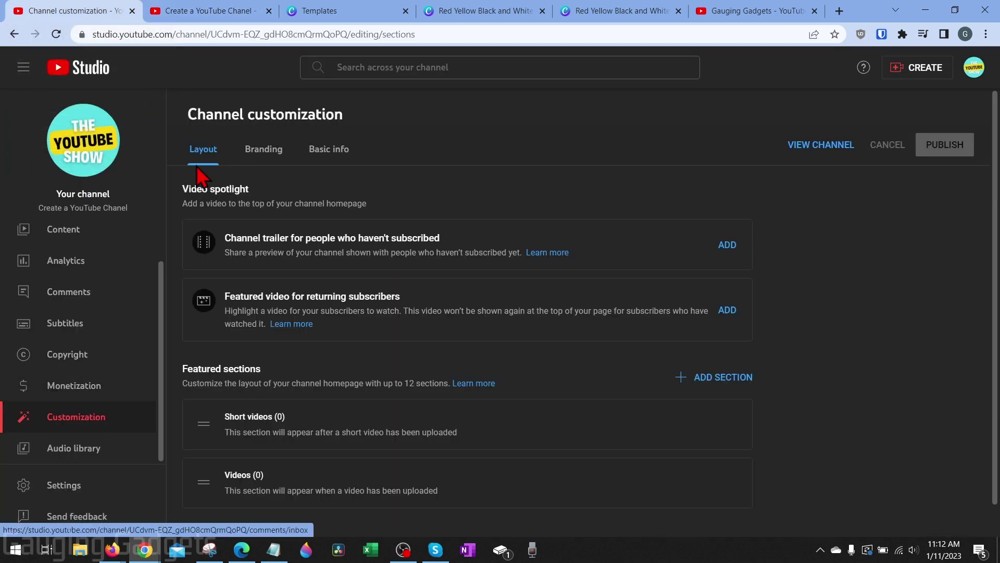
Add a Popular videos section and drag it above Short videos and Videos
{"action": "scroll", "coordinate": [638, 364], "scroll_direction": "down", "scroll_amount": 1}
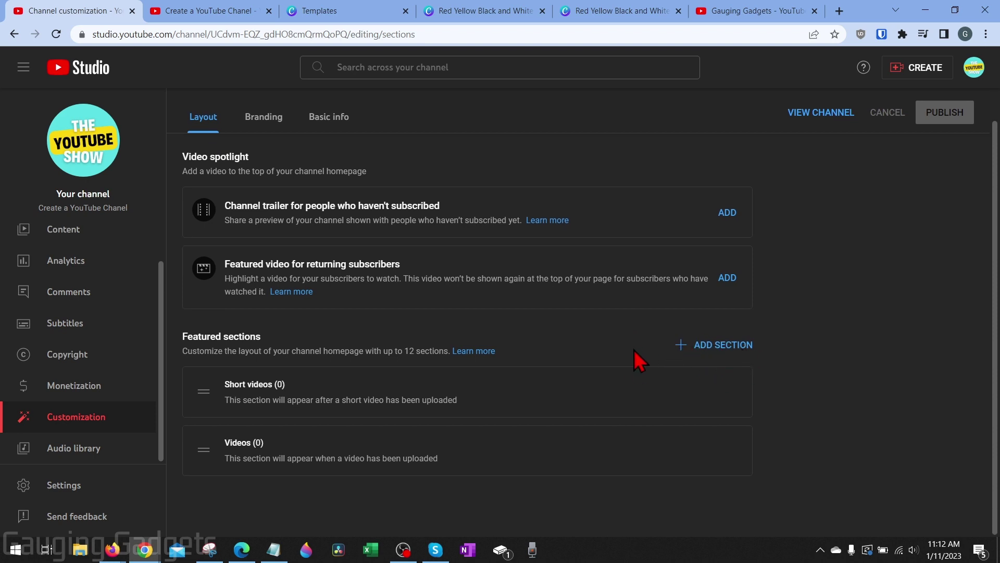
{"action": "left_click", "coordinate": [712, 346]}
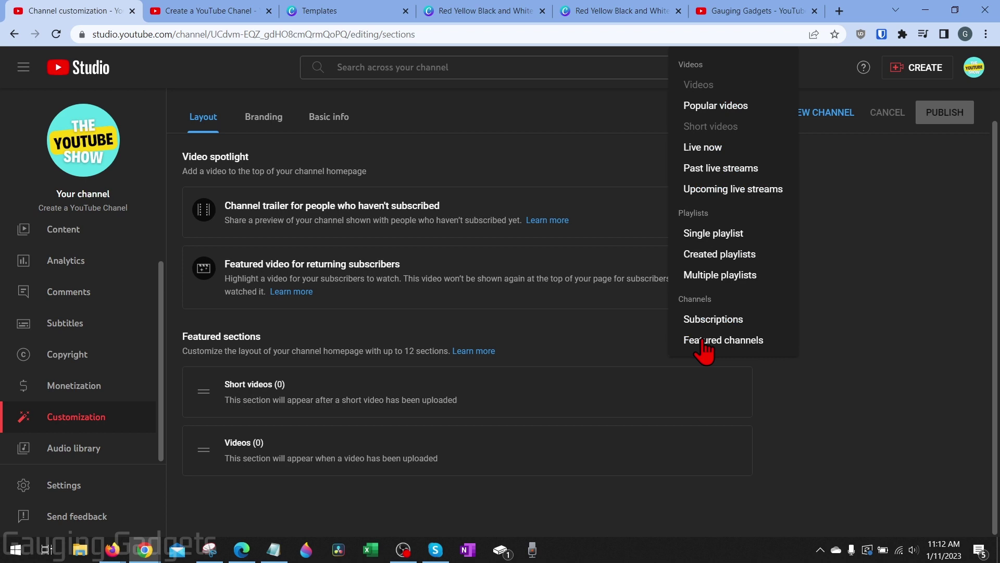
{"action": "left_click", "coordinate": [715, 109]}
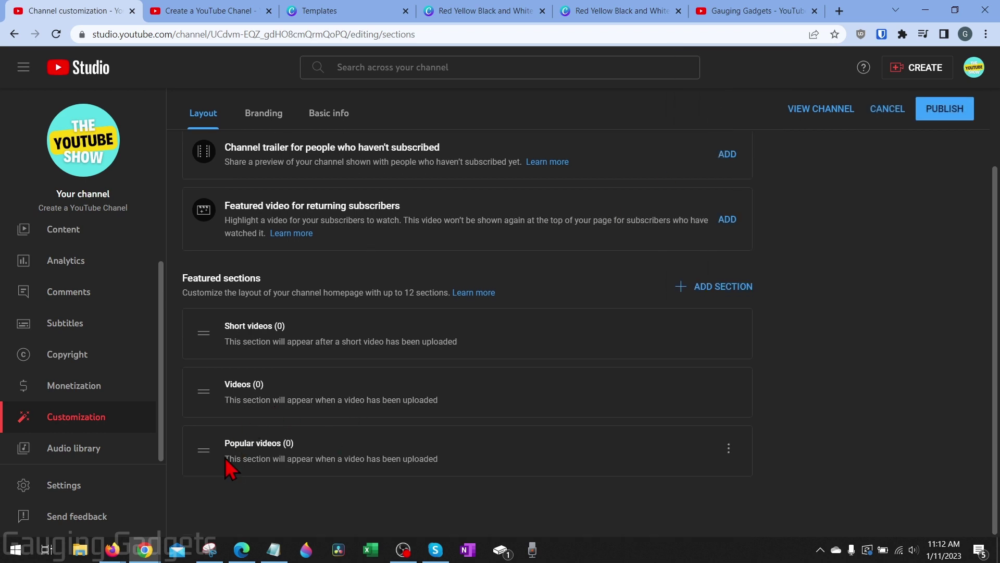
{"action": "left_click_drag", "start_coordinate": [203, 451], "coordinate": [199, 320]}
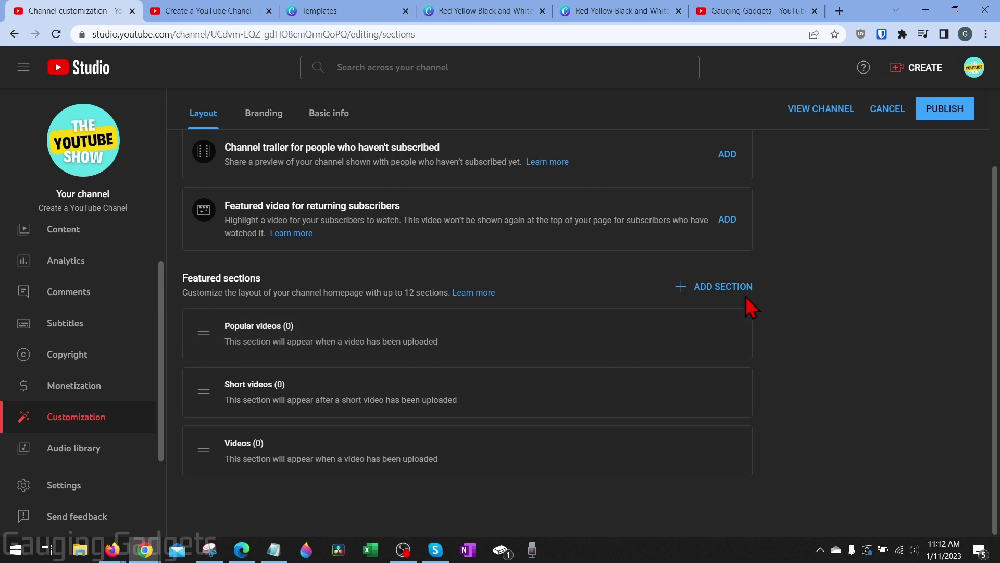
{"action": "left_click", "coordinate": [723, 290]}
{"action": "scroll", "coordinate": [703, 411], "scroll_direction": "down", "scroll_amount": 2}
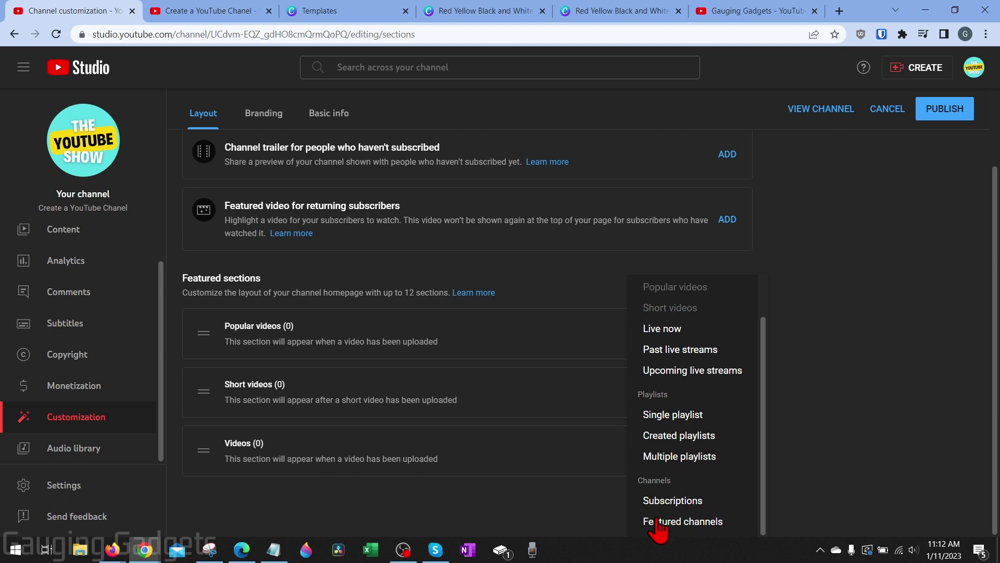
Add an 'Awesome Channels' featured channels section with Gauging Gadgets, then publish the layout
{"action": "left_click", "coordinate": [685, 523]}
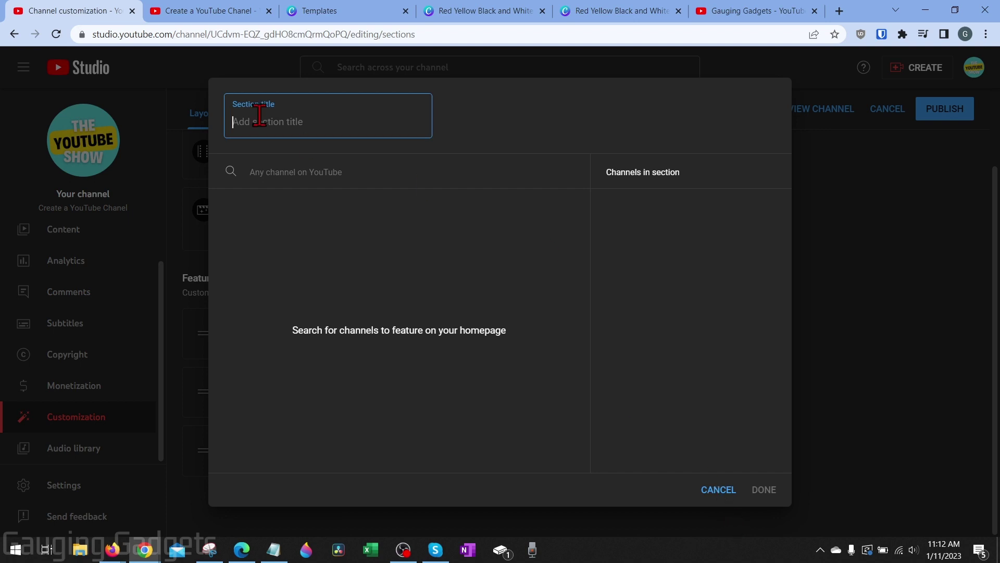
{"action": "type", "text": "Awesome Channels"}
{"action": "left_click", "coordinate": [313, 171]}
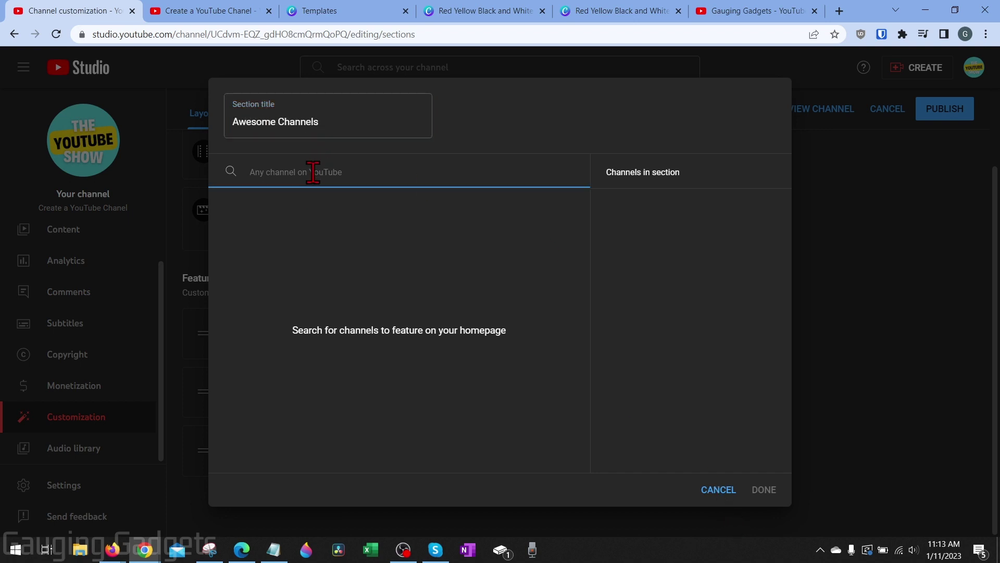
{"action": "type", "text": "Gauging Gadgets"}
{"action": "left_click", "coordinate": [234, 223]}
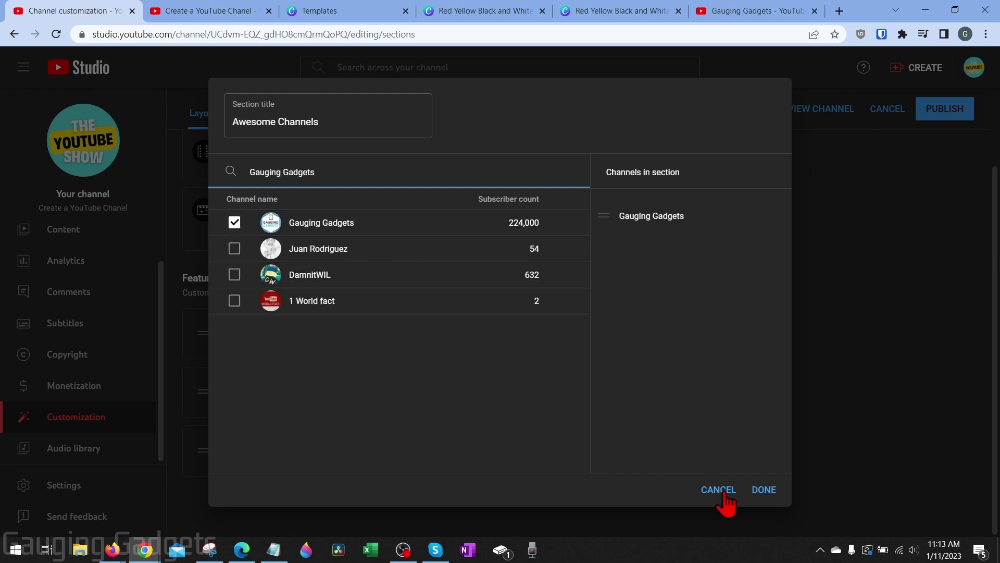
{"action": "left_click", "coordinate": [764, 490]}
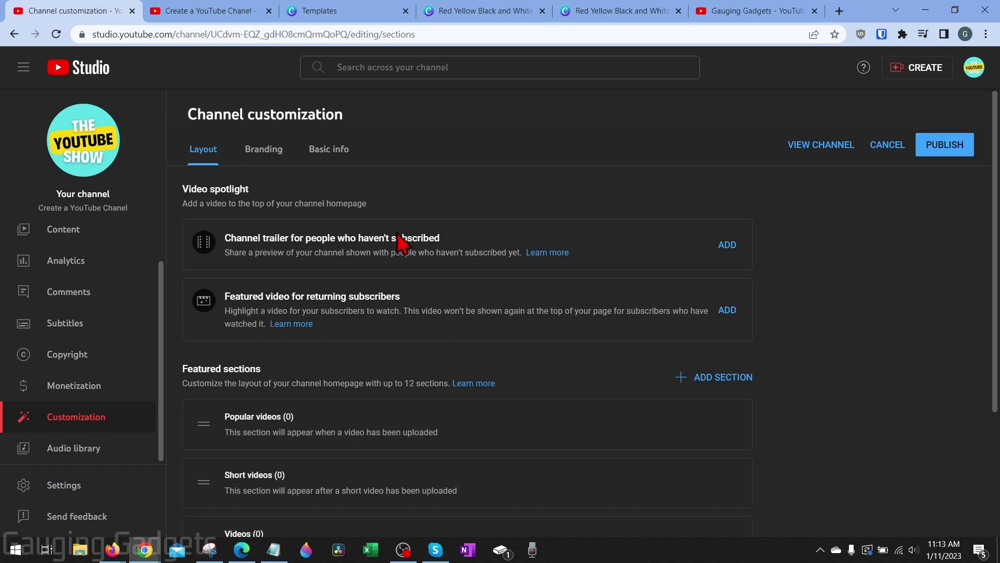
{"action": "scroll", "coordinate": [368, 443], "scroll_direction": "down", "scroll_amount": 3}
{"action": "scroll", "coordinate": [334, 281], "scroll_direction": "up", "scroll_amount": 3}
{"action": "left_click", "coordinate": [953, 148]}
Check the live channel homepage for the Awesome Channels section, then return to Channel customization
{"action": "left_click", "coordinate": [828, 145]}
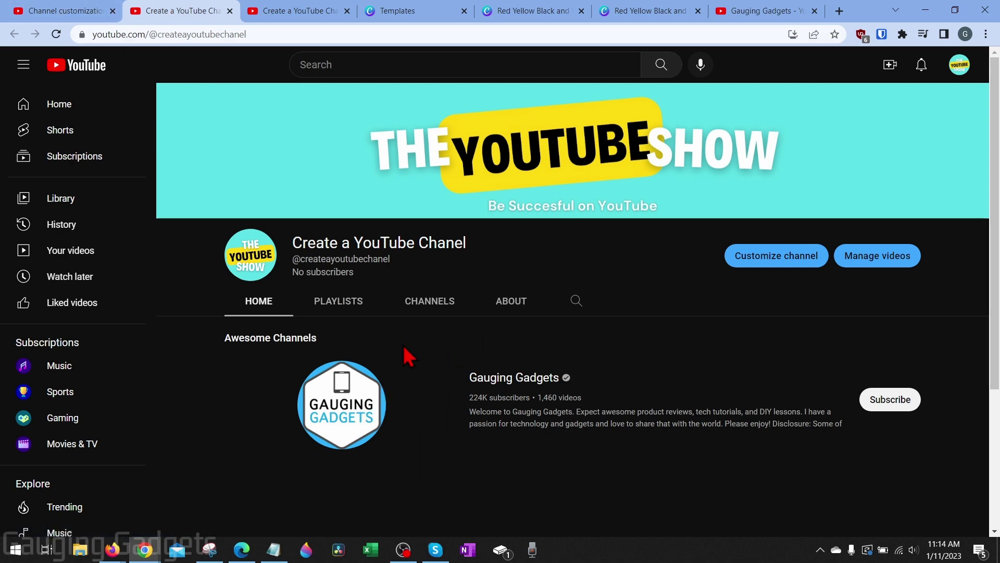
{"action": "left_click", "coordinate": [79, 7]}
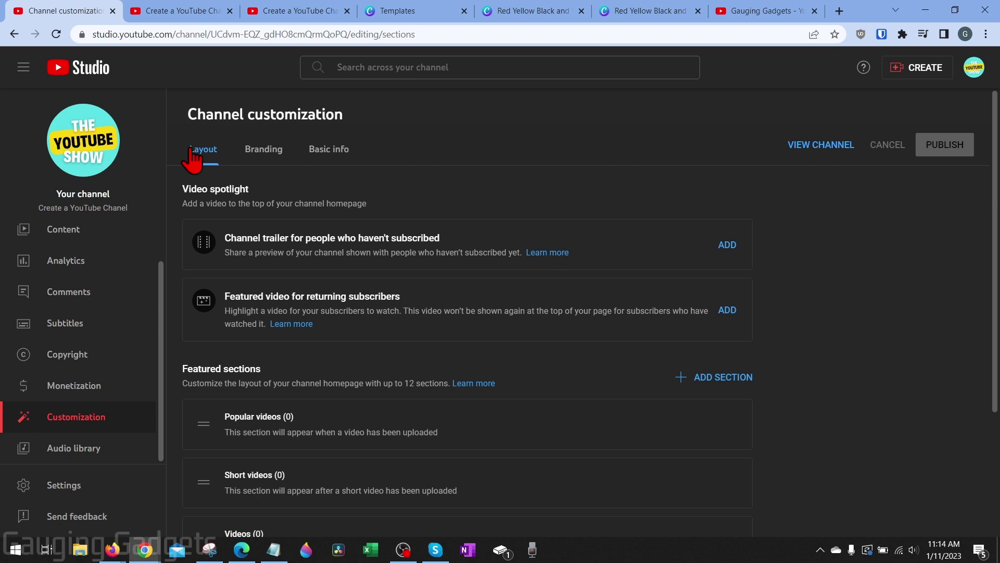
In Basic info, fix the channel name by adding the missing 'n' to 'Chanel'
{"action": "left_click", "coordinate": [325, 150]}
{"action": "left_click", "coordinate": [264, 245]}
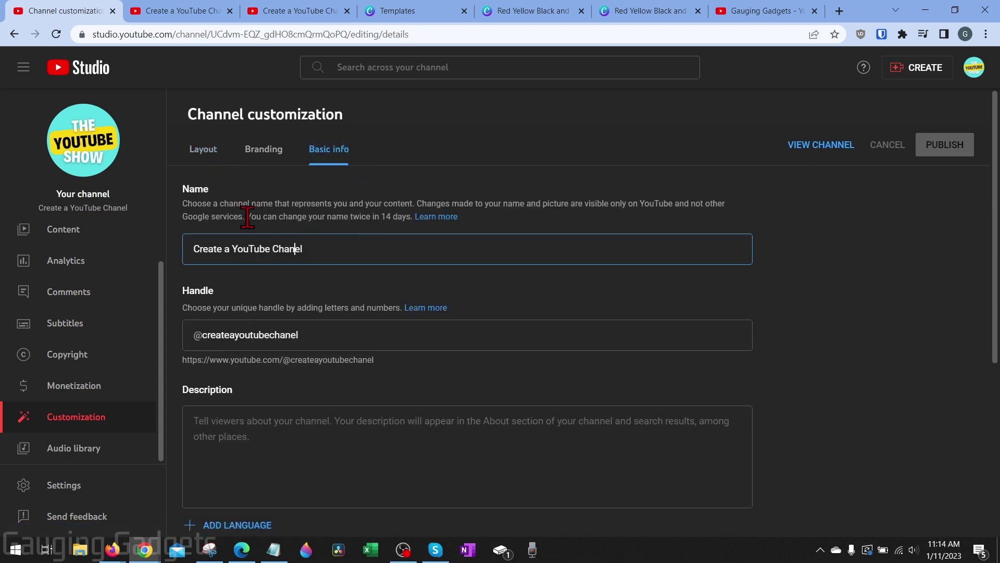
{"action": "left_click", "coordinate": [298, 289]}
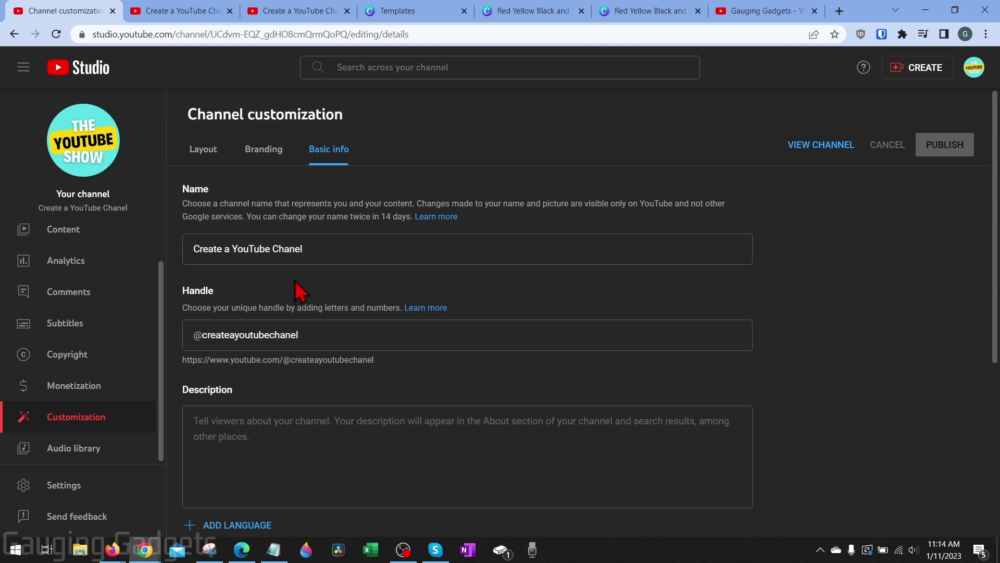
{"action": "left_click", "coordinate": [292, 250]}
{"action": "type", "text": "n"}
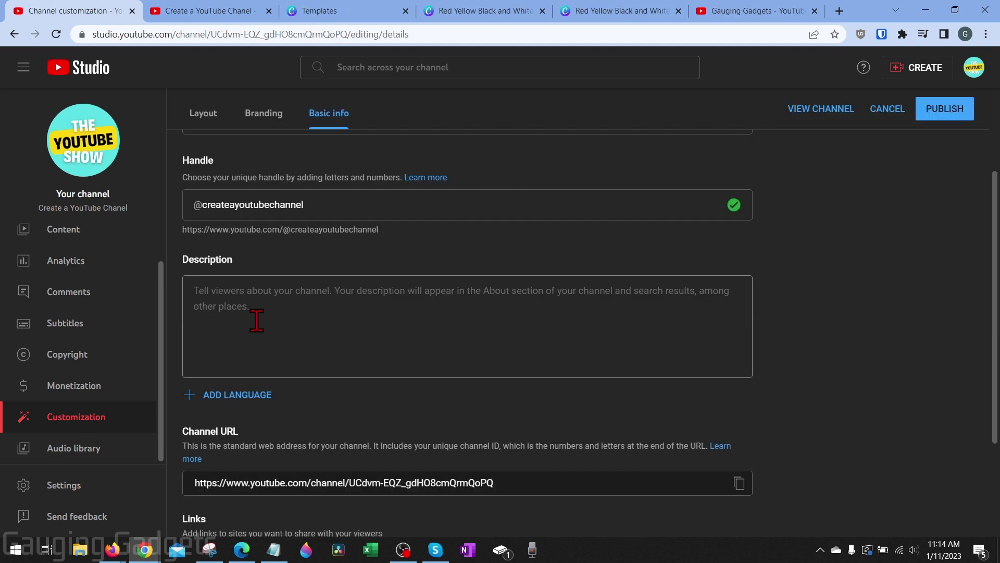
Add the description 'Learn how to create and manage a YouTube channel' and copy the channel URL
{"action": "left_click", "coordinate": [278, 309]}
{"action": "type", "text": "Learn how to create and manage a YouTube channel"}
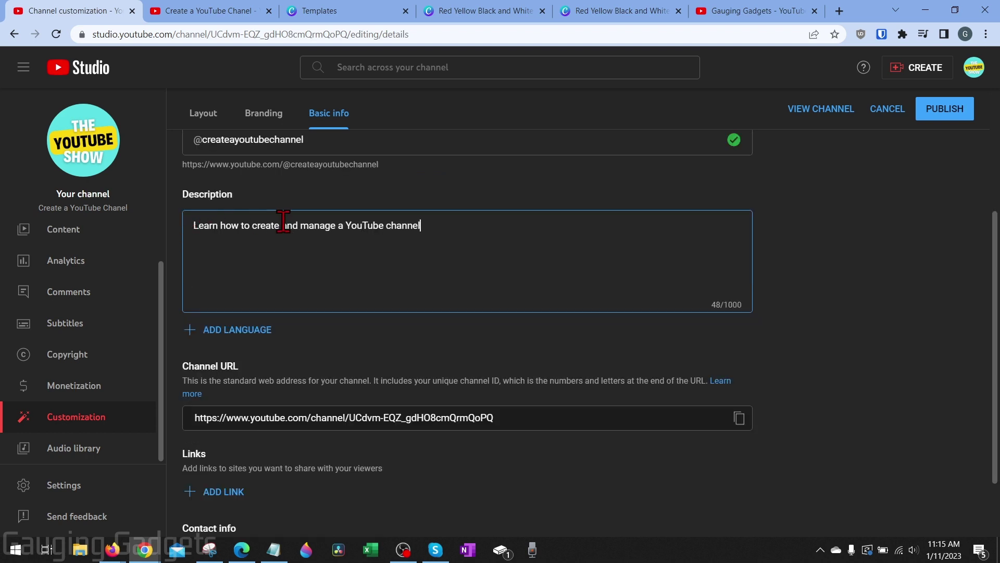
{"action": "scroll", "coordinate": [289, 230], "scroll_direction": "down", "scroll_amount": 2}
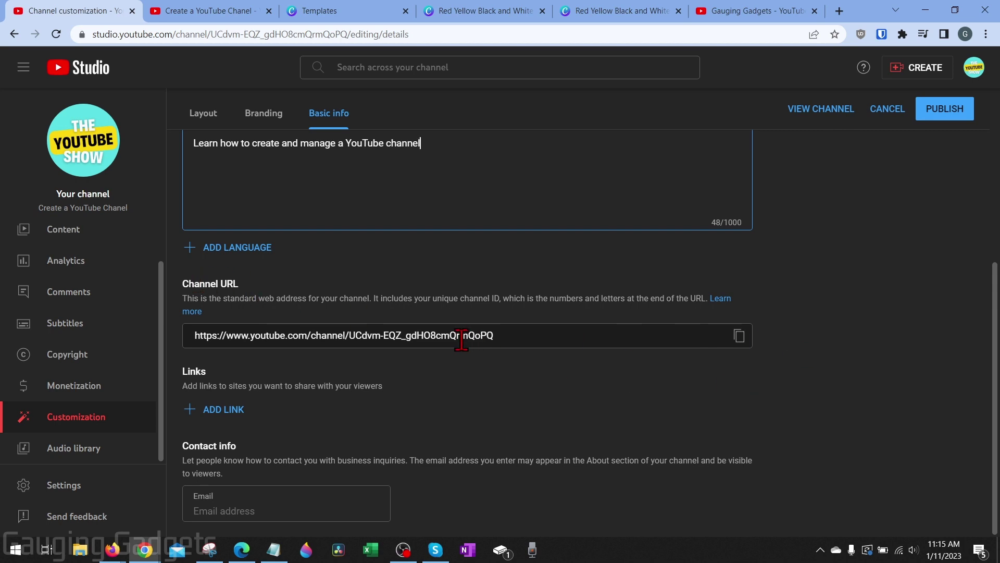
{"action": "left_click", "coordinate": [739, 336]}
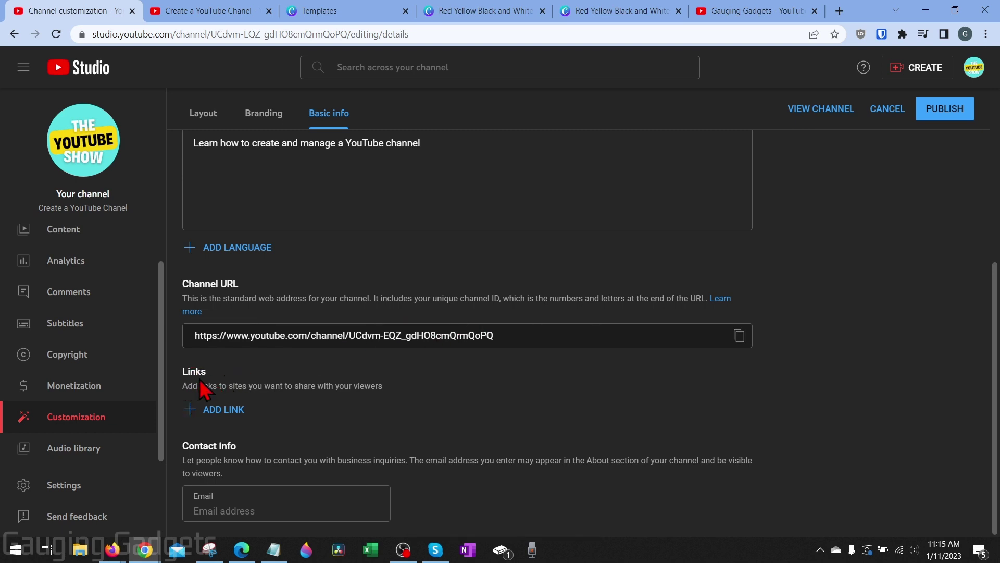
Add a 'Follow me on Instagram' link with the pasted profile address and publish the basic info
{"action": "left_click", "coordinate": [214, 409]}
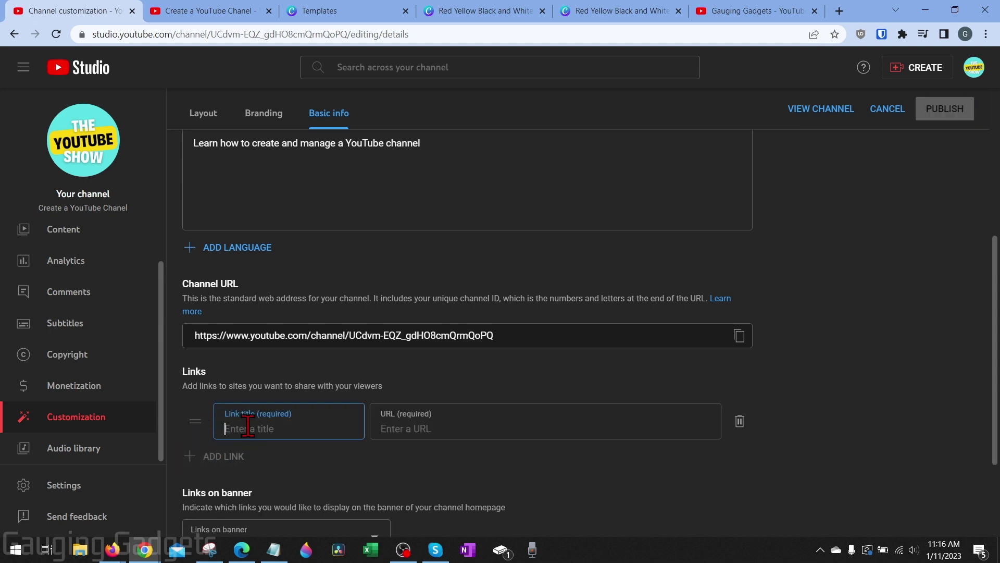
{"action": "key", "text": "ctrl+v"}
{"action": "left_click", "coordinate": [469, 426]}
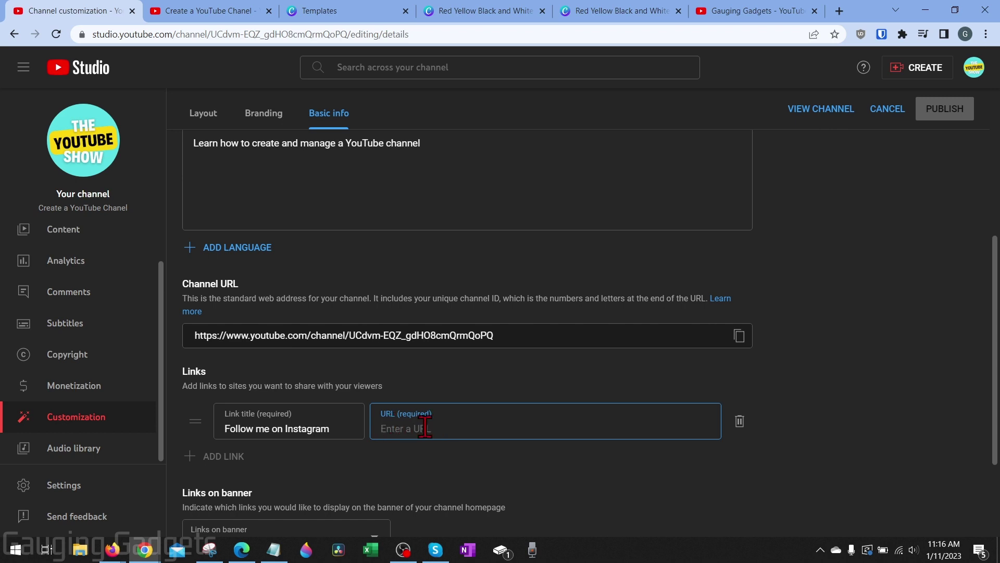
{"action": "key", "text": "ctrl+v"}
{"action": "scroll", "coordinate": [615, 188], "scroll_direction": "down", "scroll_amount": 2}
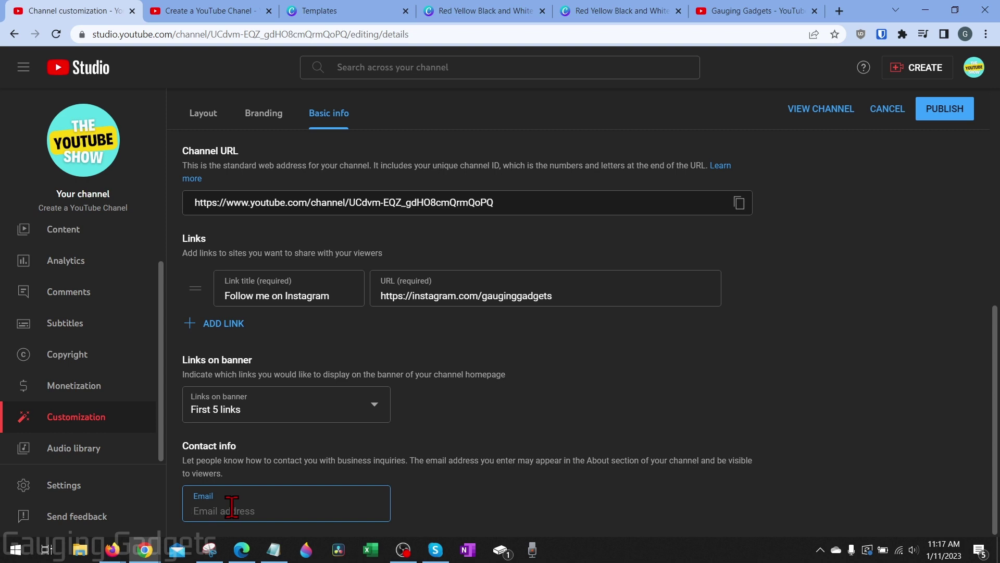
{"action": "scroll", "coordinate": [427, 455], "scroll_direction": "up", "scroll_amount": 4}
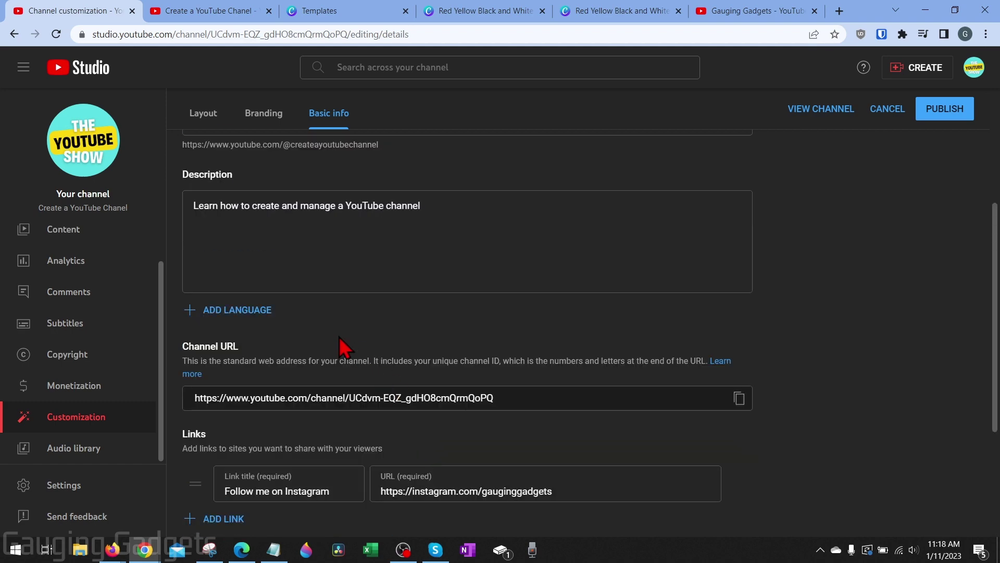
{"action": "scroll", "coordinate": [341, 345], "scroll_direction": "down", "scroll_amount": 4}
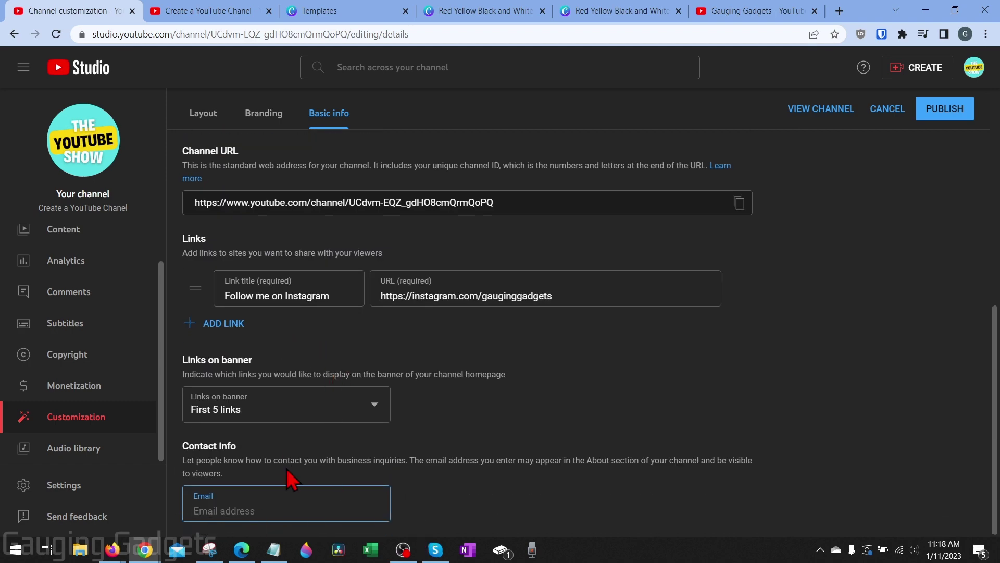
{"action": "left_click", "coordinate": [946, 116]}
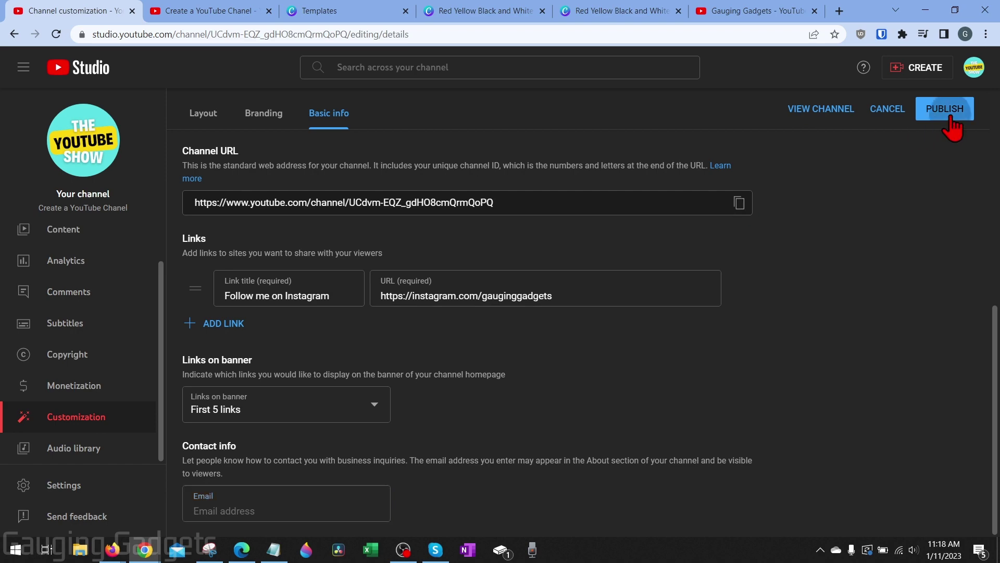
View the live channel's About tab to check the description, business e-mail and Instagram link
{"action": "left_click", "coordinate": [819, 109]}
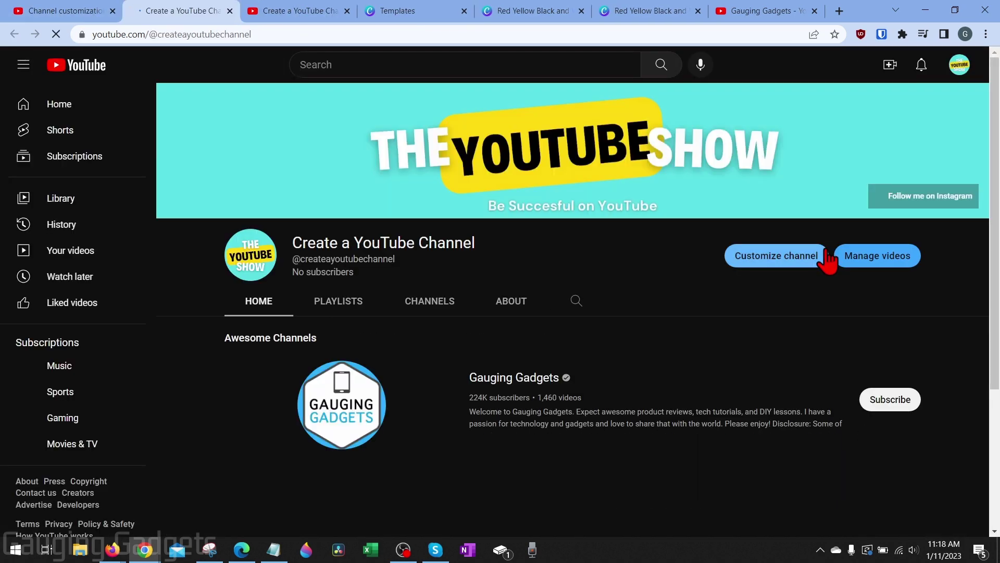
{"action": "left_click", "coordinate": [518, 306]}
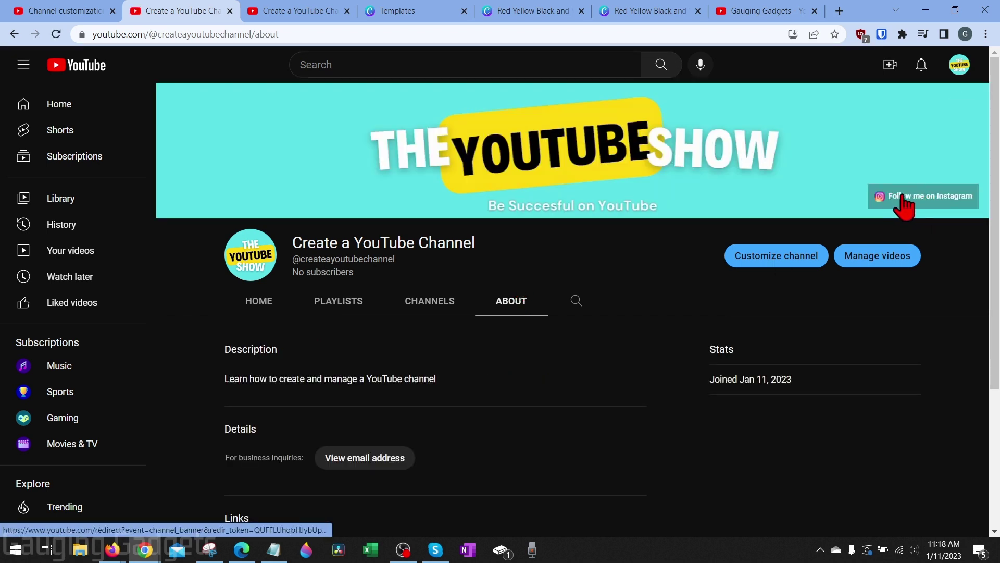
{"action": "scroll", "coordinate": [911, 201], "scroll_direction": "down", "scroll_amount": 2}
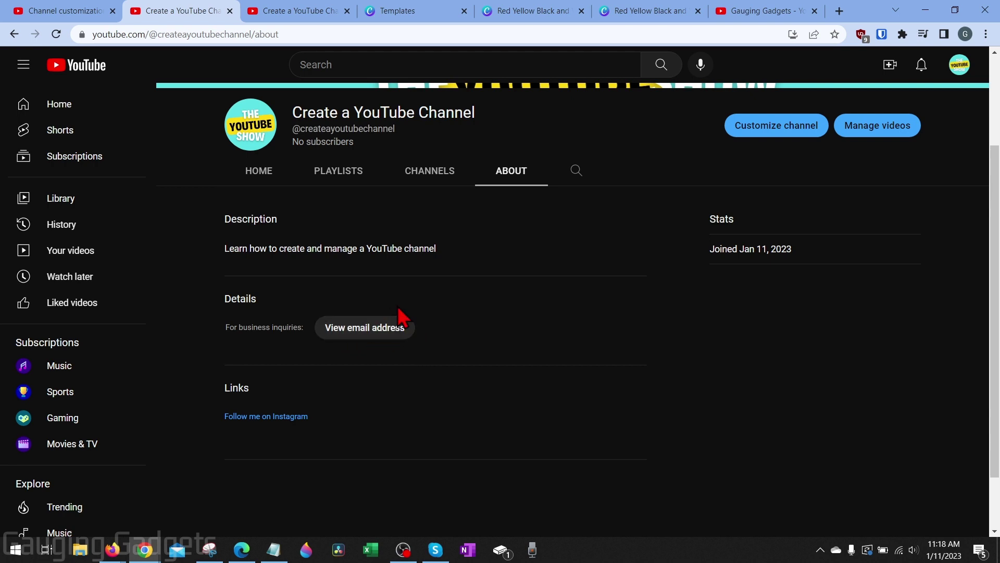
{"action": "scroll", "coordinate": [428, 281], "scroll_direction": "up", "scroll_amount": 3}
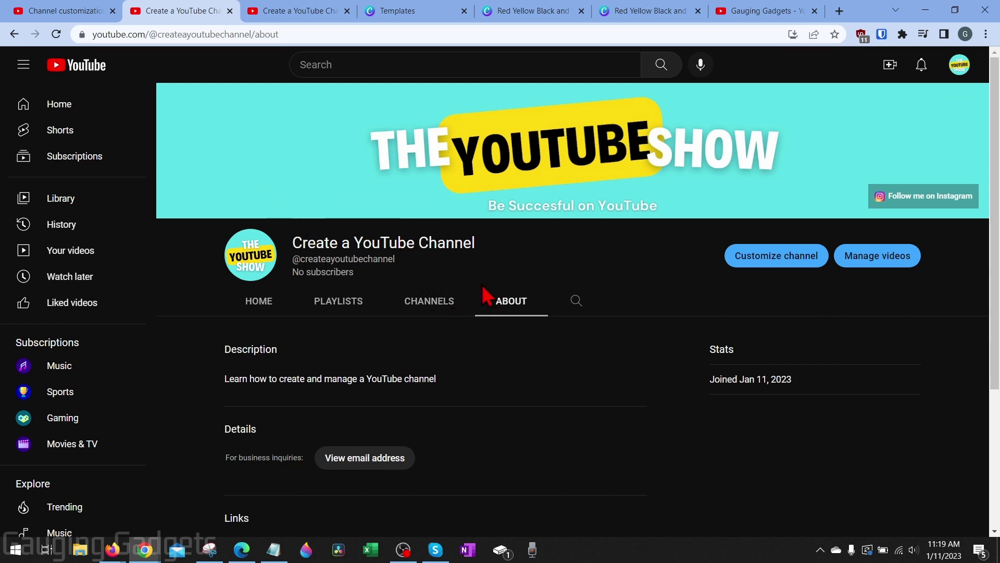
Upload PXL_20220901_165444360.mp4 to the channel as a draft, then bring the Canva tab forward
{"action": "left_click", "coordinate": [891, 67]}
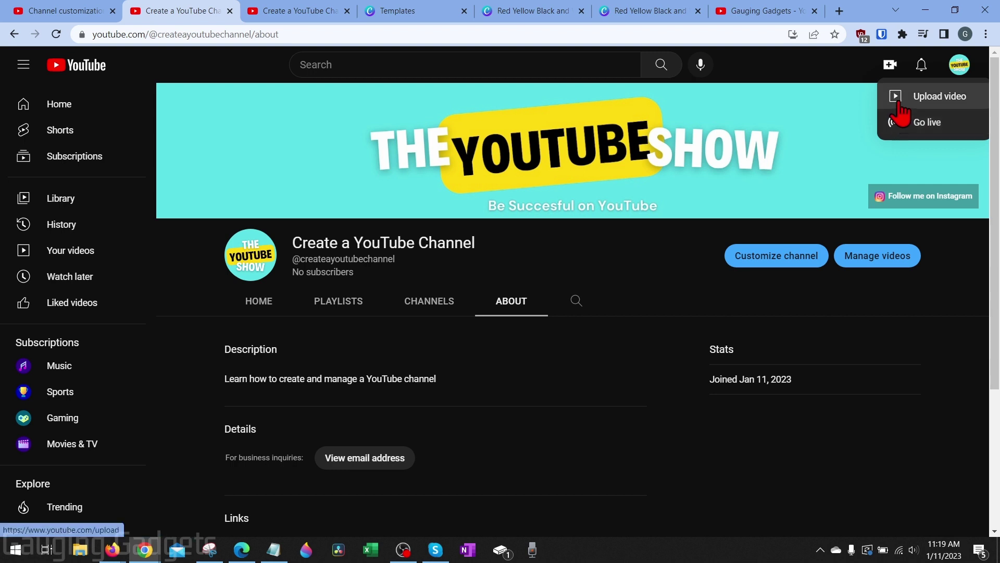
{"action": "left_click", "coordinate": [935, 99]}
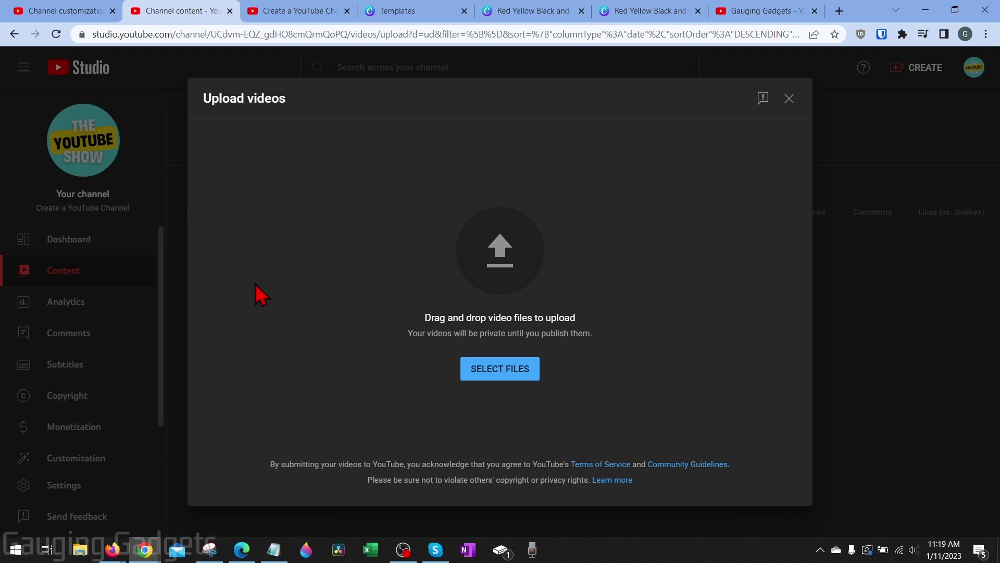
{"action": "left_click", "coordinate": [502, 371]}
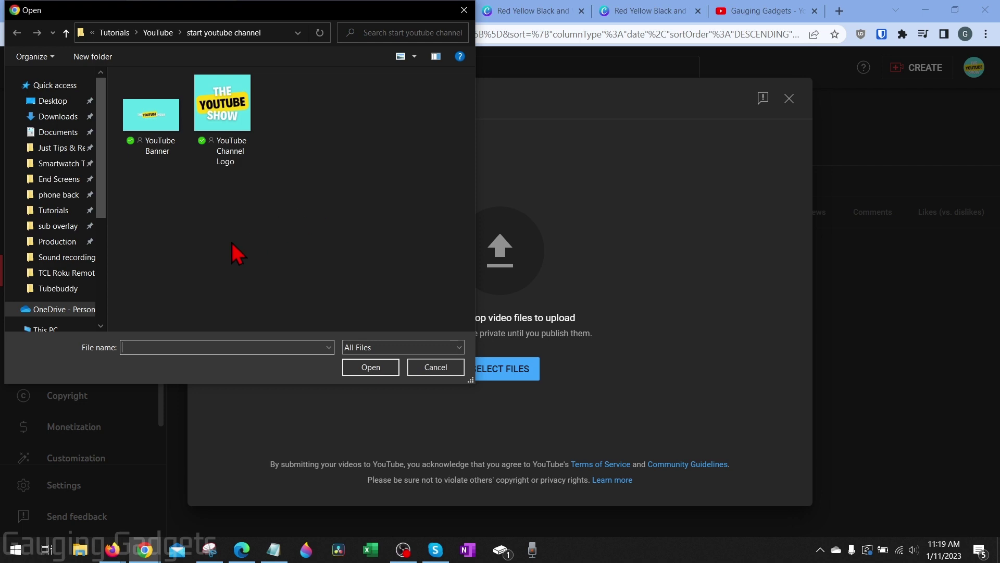
{"action": "left_click", "coordinate": [436, 367]}
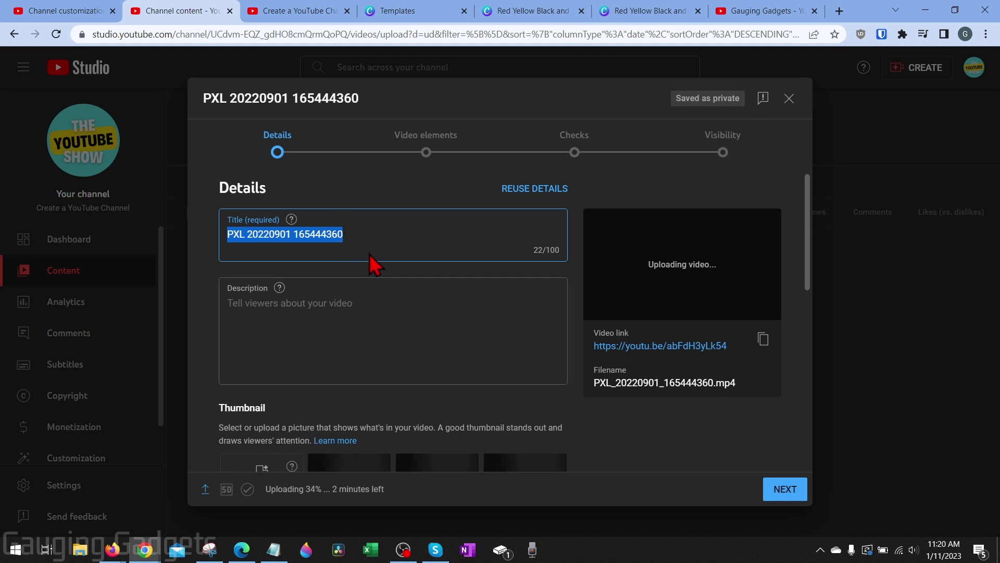
{"action": "scroll", "coordinate": [375, 276], "scroll_direction": "down", "scroll_amount": 4}
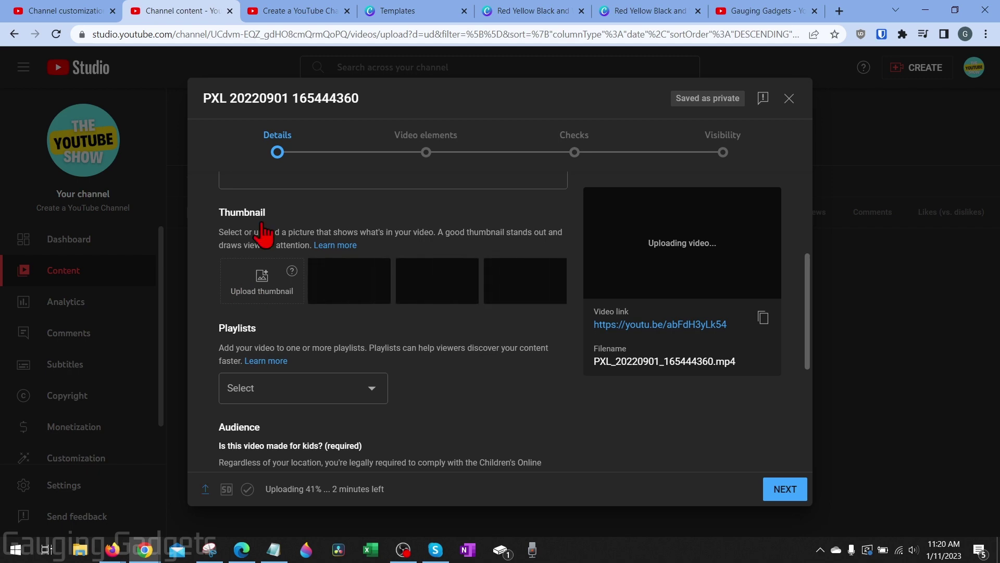
{"action": "left_click", "coordinate": [420, 10]}
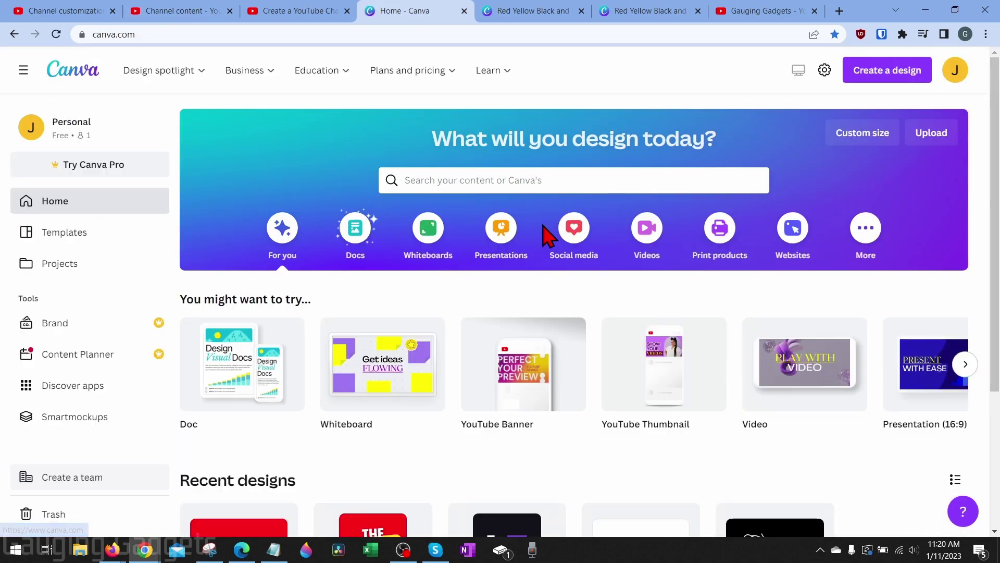
Search Canva for 'youtube th' and browse the YouTube Thumbnail templates gallery
{"action": "left_click", "coordinate": [442, 180]}
{"action": "type", "text": "youtube th"}
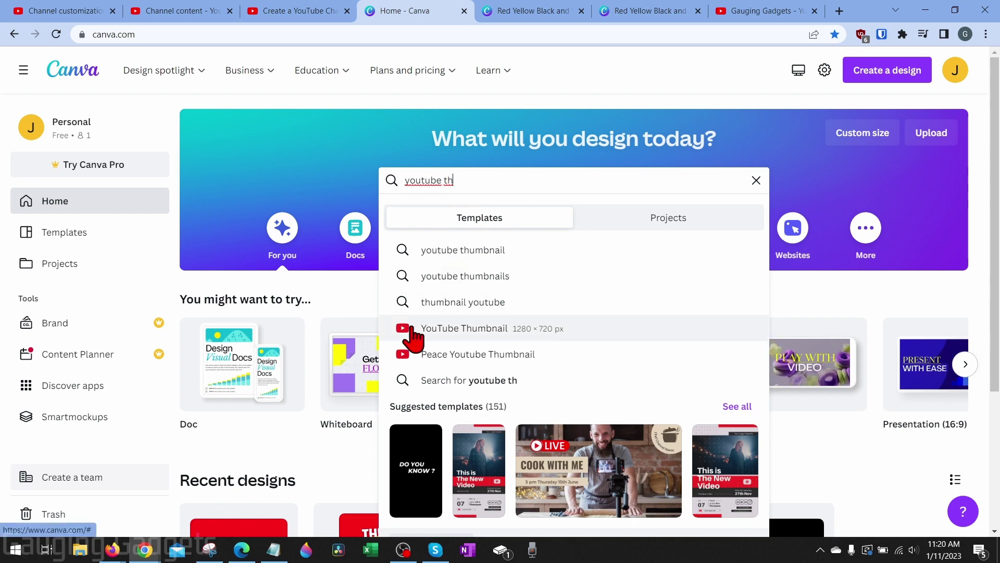
{"action": "left_click", "coordinate": [472, 329]}
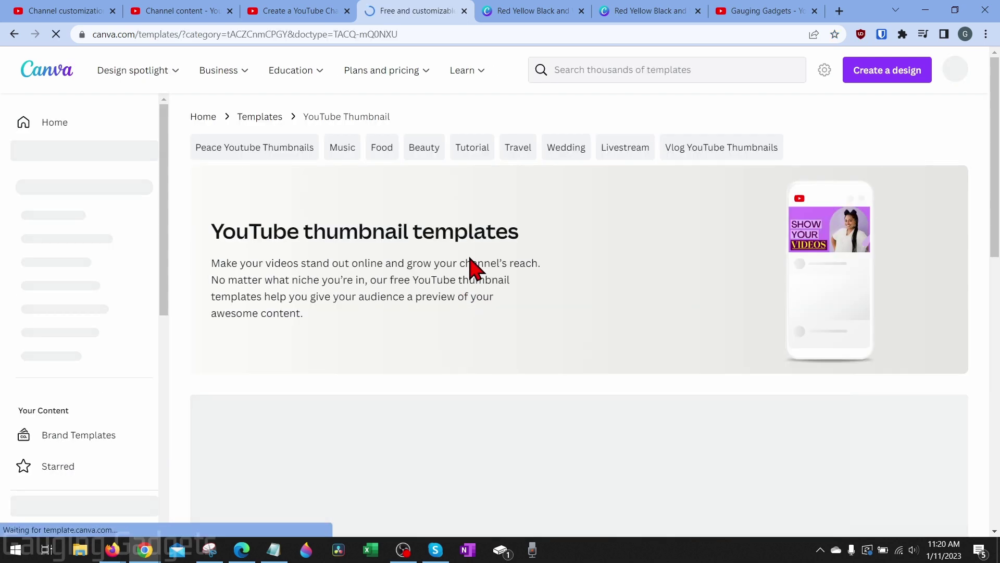
{"action": "scroll", "coordinate": [480, 261], "scroll_direction": "down", "scroll_amount": 4}
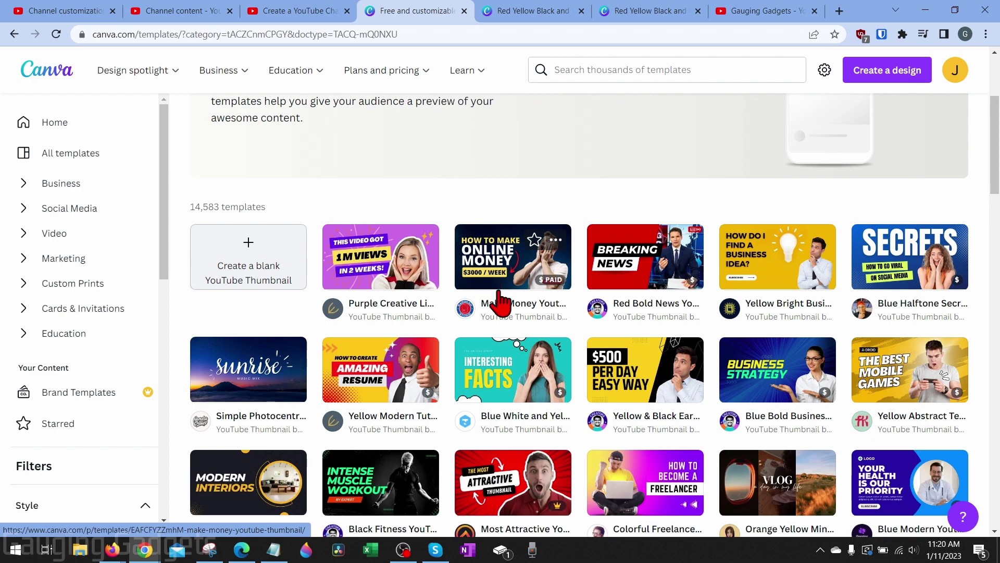
{"action": "scroll", "coordinate": [583, 415], "scroll_direction": "down", "scroll_amount": 4}
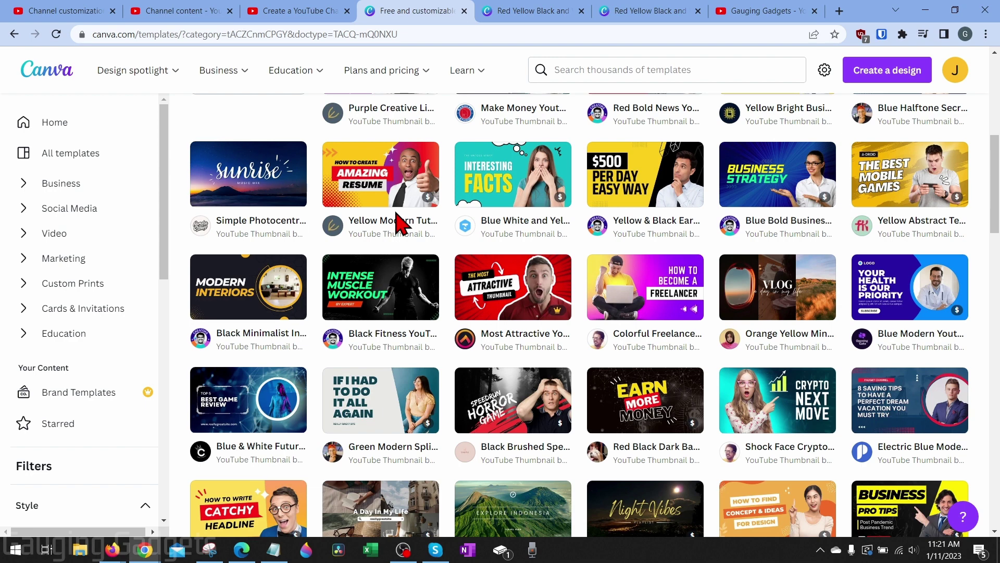
Return to the test video's upload details and expand SHOW MORE to review the extra settings
{"action": "left_click", "coordinate": [168, 11]}
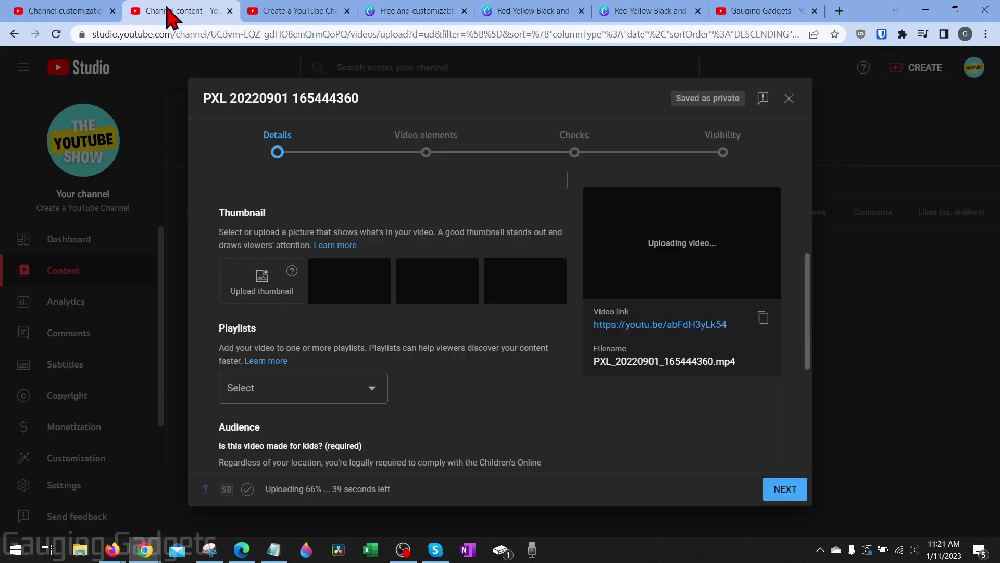
{"action": "scroll", "coordinate": [461, 426], "scroll_direction": "down", "scroll_amount": 3}
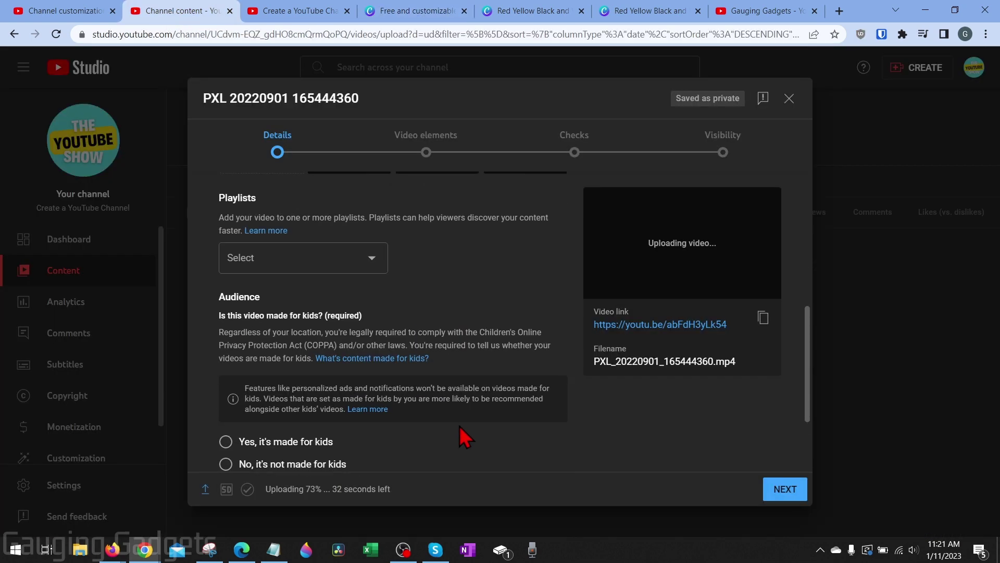
{"action": "scroll", "coordinate": [460, 425], "scroll_direction": "down", "scroll_amount": 2}
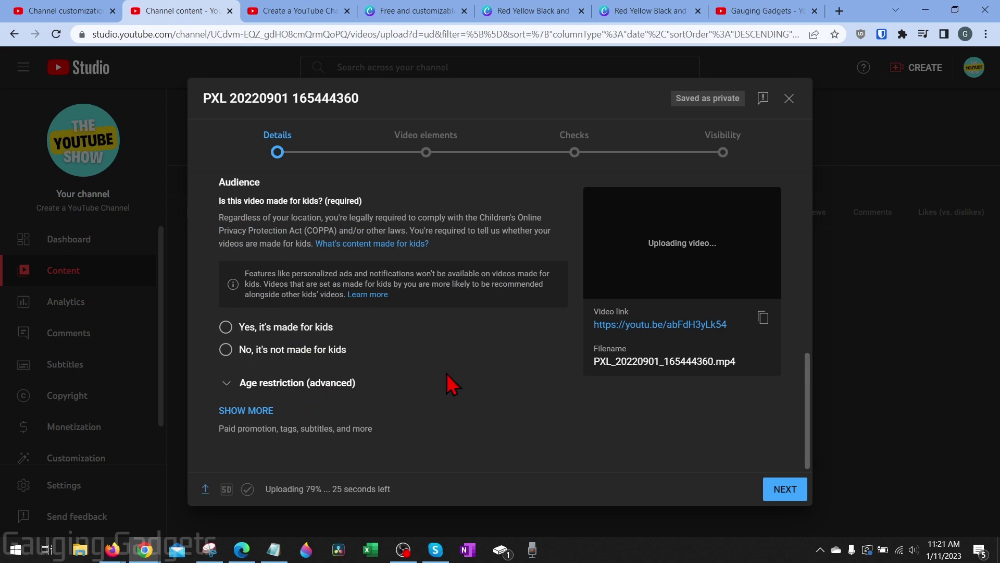
{"action": "left_click", "coordinate": [225, 411]}
{"action": "scroll", "coordinate": [457, 346], "scroll_direction": "down", "scroll_amount": 3}
{"action": "scroll", "coordinate": [458, 346], "scroll_direction": "down", "scroll_amount": 2}
{"action": "scroll", "coordinate": [420, 327], "scroll_direction": "up", "scroll_amount": 4}
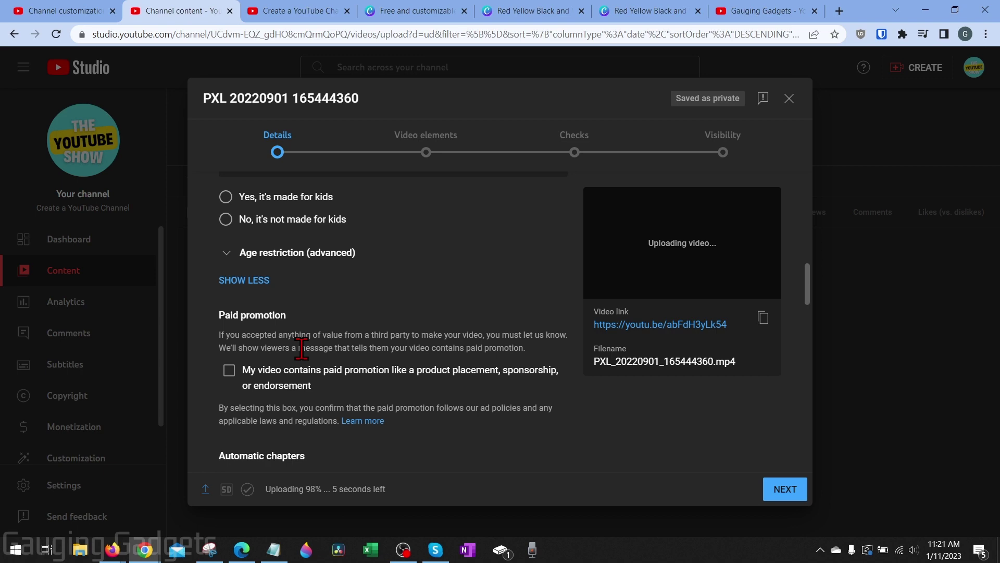
{"action": "scroll", "coordinate": [301, 348], "scroll_direction": "down", "scroll_amount": 8}
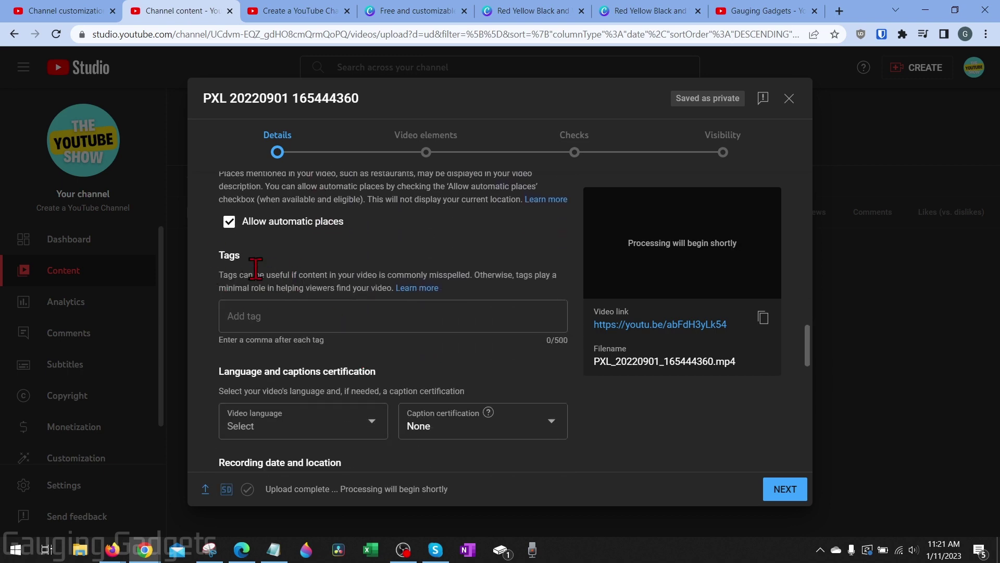
{"action": "scroll", "coordinate": [310, 314], "scroll_direction": "down", "scroll_amount": 3}
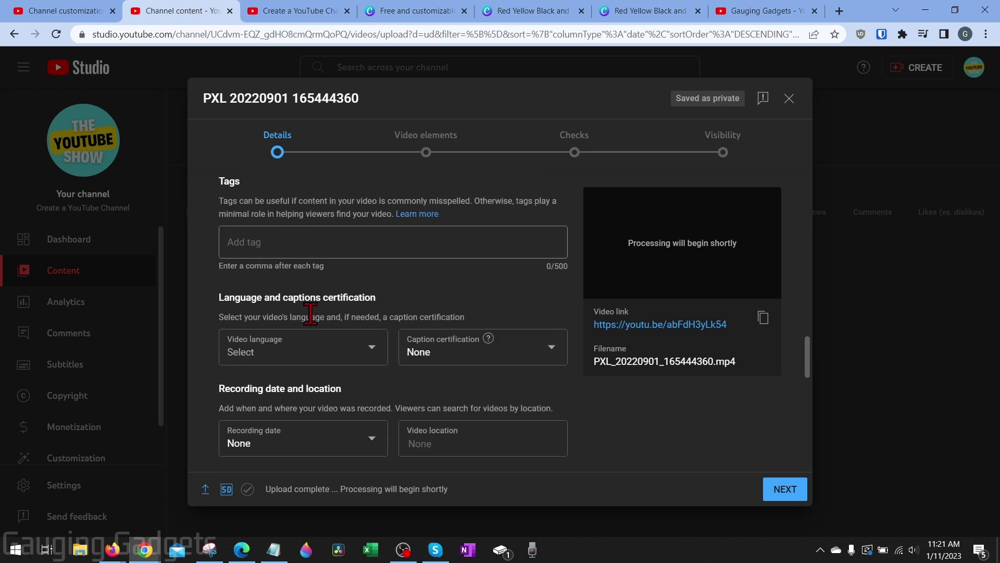
{"action": "scroll", "coordinate": [255, 292], "scroll_direction": "down", "scroll_amount": 3}
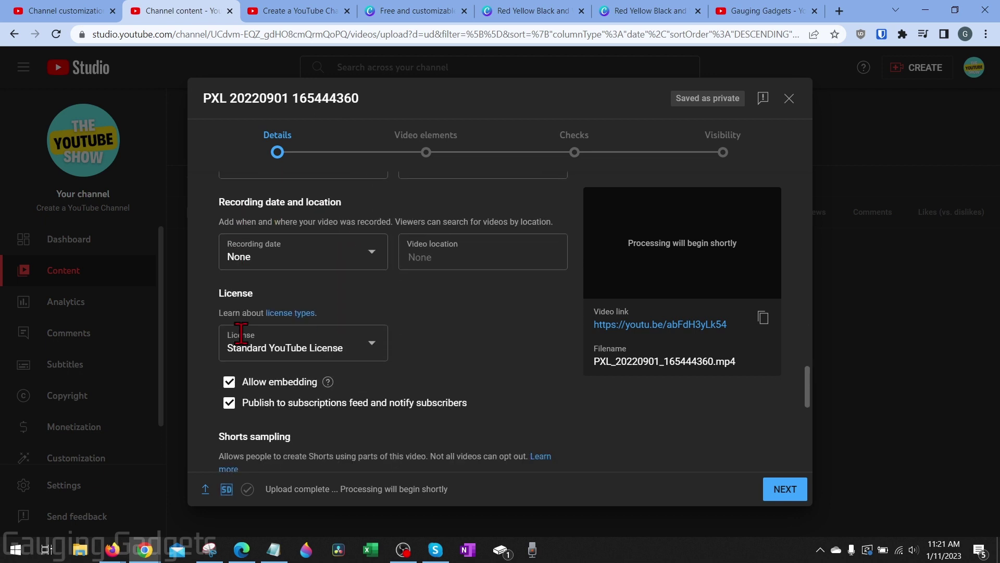
{"action": "scroll", "coordinate": [449, 350], "scroll_direction": "down", "scroll_amount": 3}
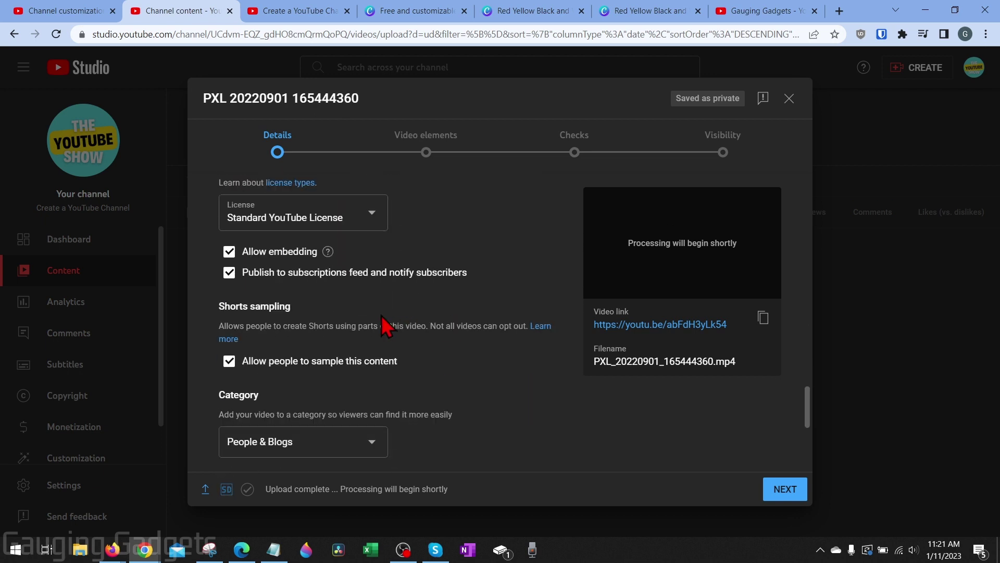
{"action": "scroll", "coordinate": [382, 317], "scroll_direction": "down", "scroll_amount": 5}
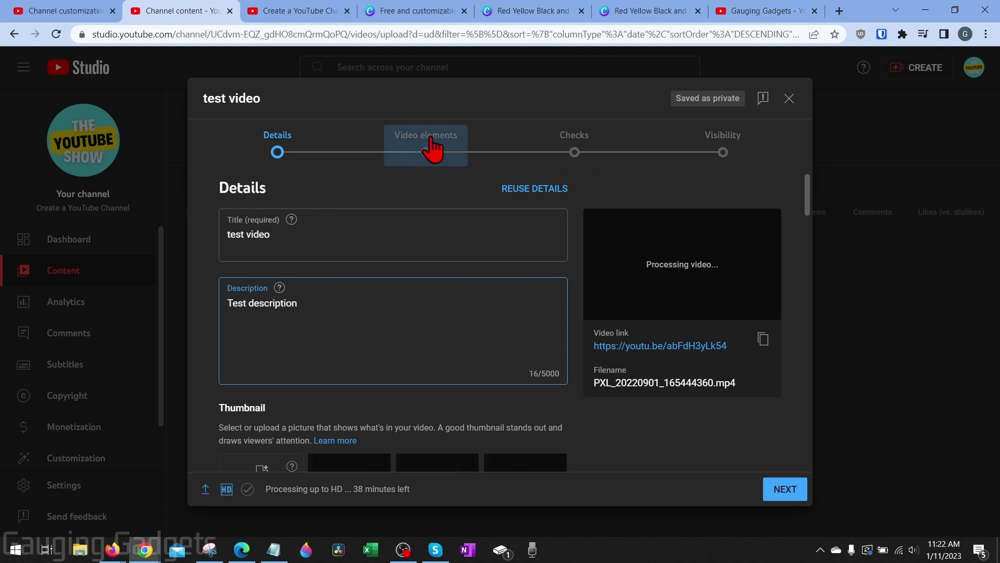
Move the test video's upload through Video elements and Checks to the Visibility step
{"action": "left_click", "coordinate": [430, 158]}
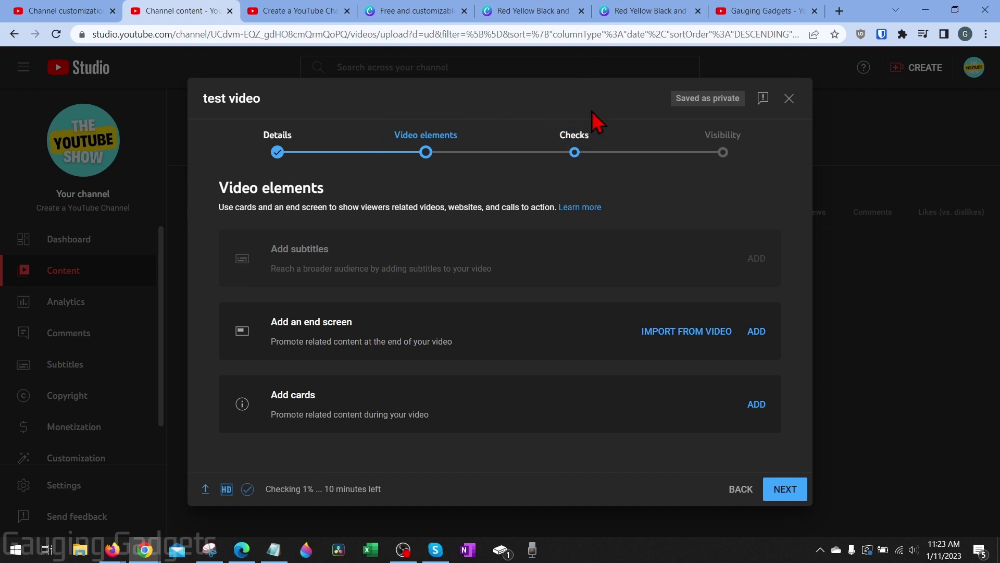
{"action": "left_click", "coordinate": [574, 147]}
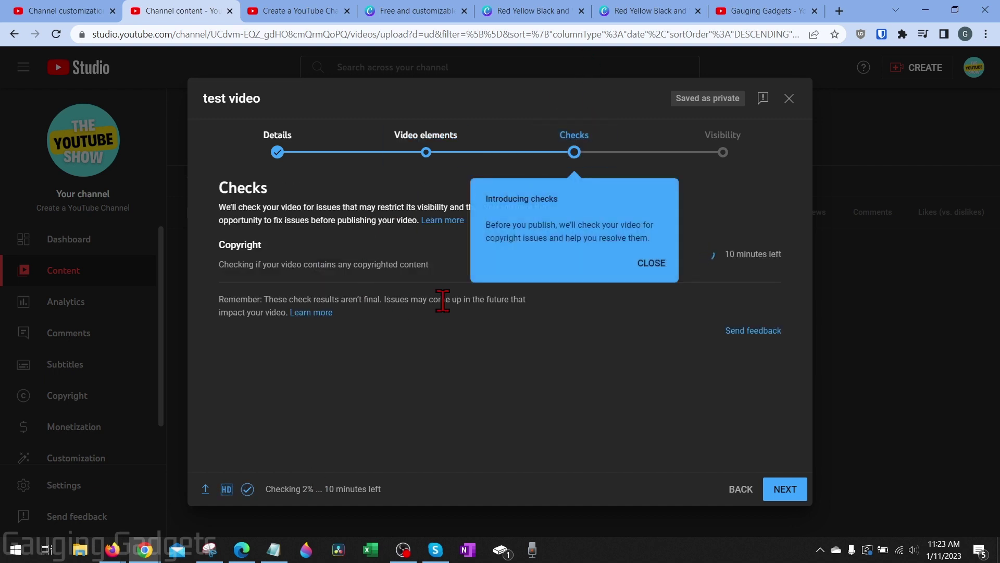
{"action": "left_click", "coordinate": [652, 263]}
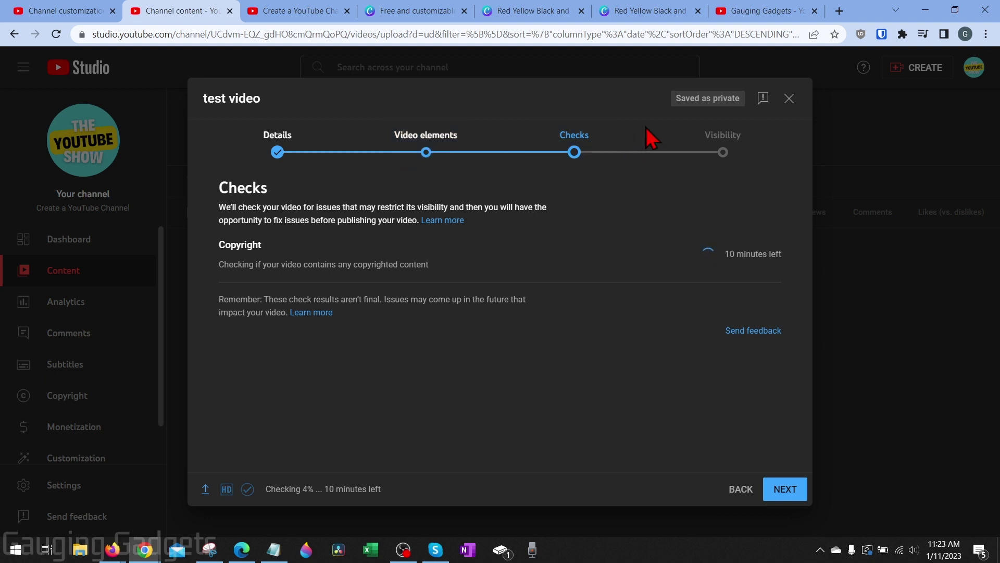
{"action": "left_click", "coordinate": [739, 162]}
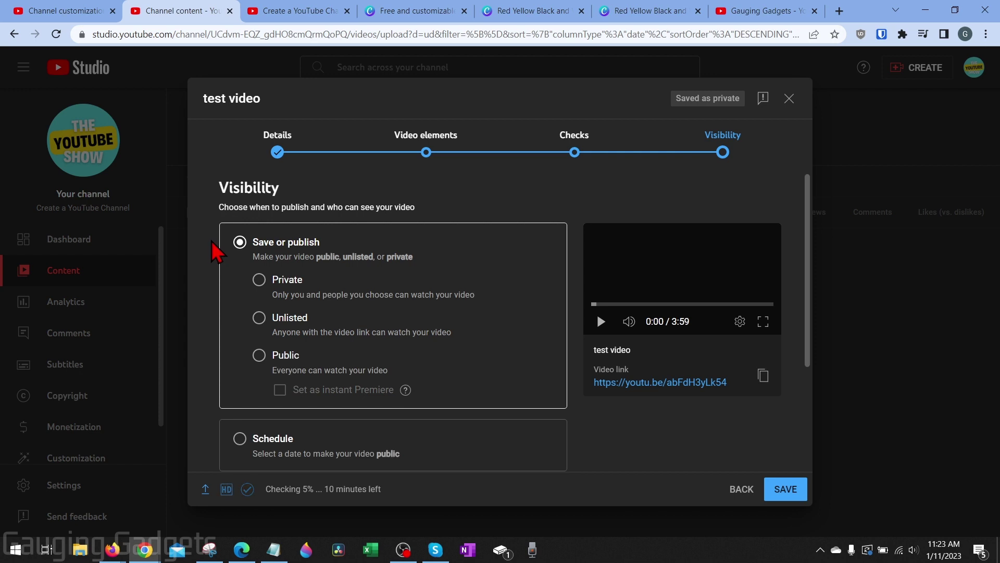
Set the test video's visibility to Public, briefly looking at the Schedule option
{"action": "scroll", "coordinate": [212, 242], "scroll_direction": "down", "scroll_amount": 1}
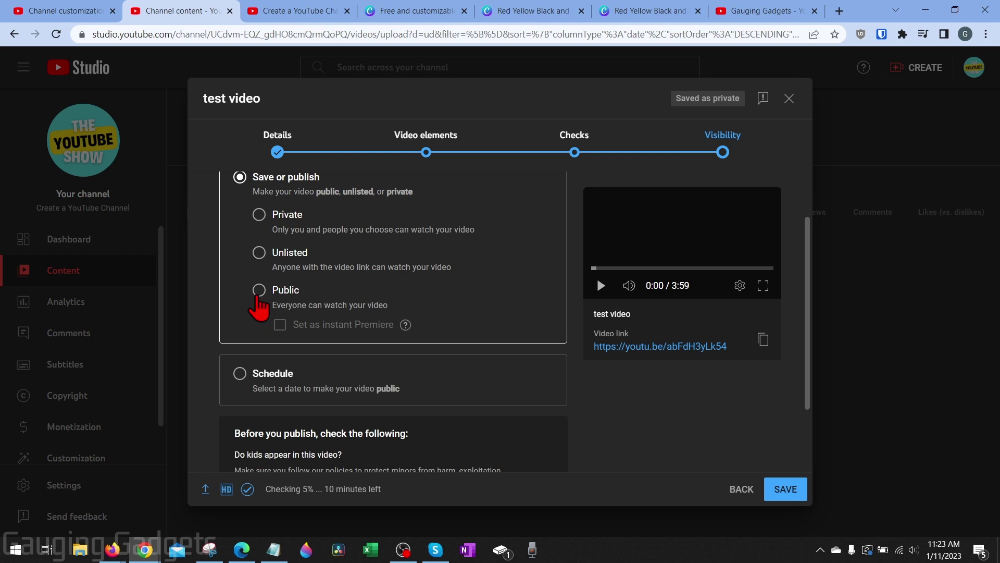
{"action": "left_click", "coordinate": [256, 296]}
{"action": "scroll", "coordinate": [253, 294], "scroll_direction": "down", "scroll_amount": 1}
{"action": "left_click", "coordinate": [240, 309]}
{"action": "scroll", "coordinate": [235, 300], "scroll_direction": "up", "scroll_amount": 3}
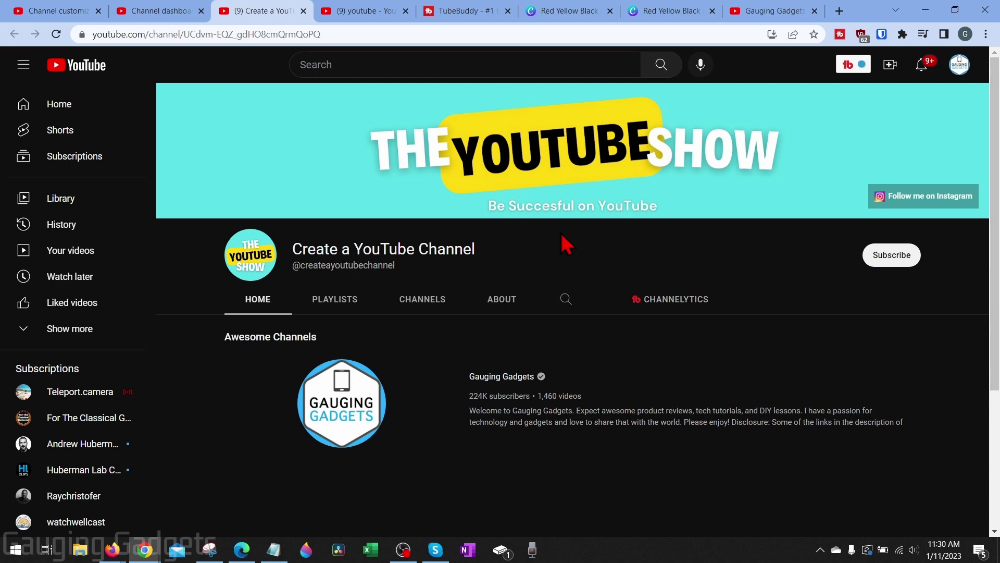
Move the TubeBuddy tab into fourth place and return to the channel tab with Ctrl+Shift+Tab
{"action": "left_click_drag", "start_coordinate": [469, 11], "coordinate": [350, 13]}
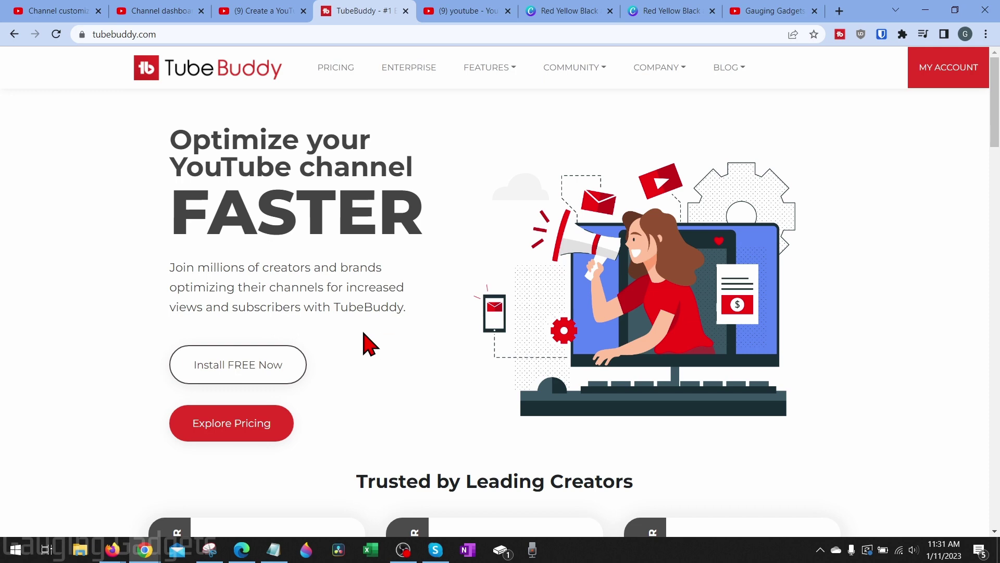
{"action": "key", "text": "ctrl+shift+Tab"}
Search YouTube for 'youtube' and view TubeBuddy's Search Explorer rating of Good, 46/100
{"action": "left_click", "coordinate": [423, 65]}
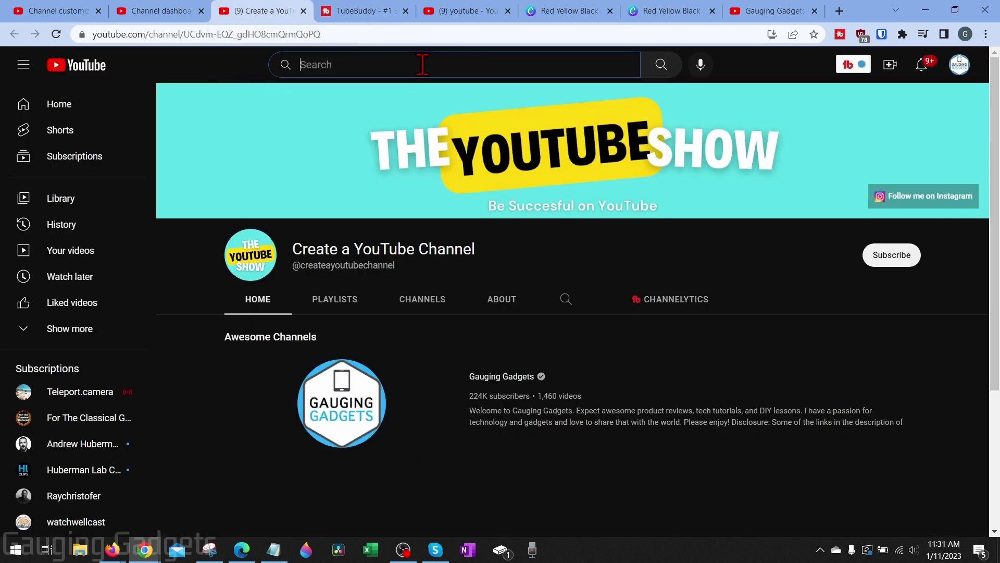
{"action": "type", "text": "youtube"}
{"action": "key", "text": "Return"}
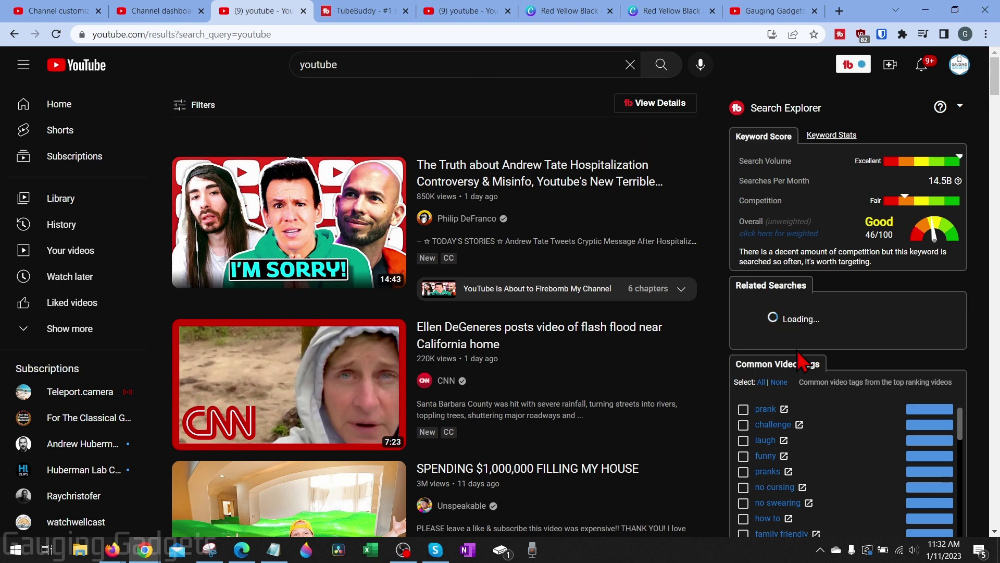
{"action": "scroll", "coordinate": [822, 390], "scroll_direction": "down", "scroll_amount": 2}
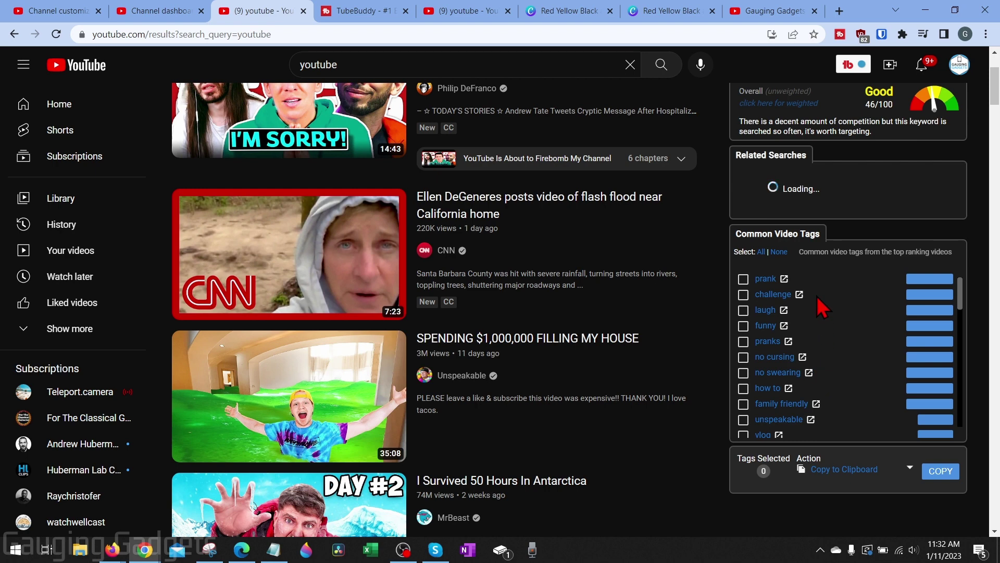
{"action": "scroll", "coordinate": [839, 307], "scroll_direction": "up", "scroll_amount": 2}
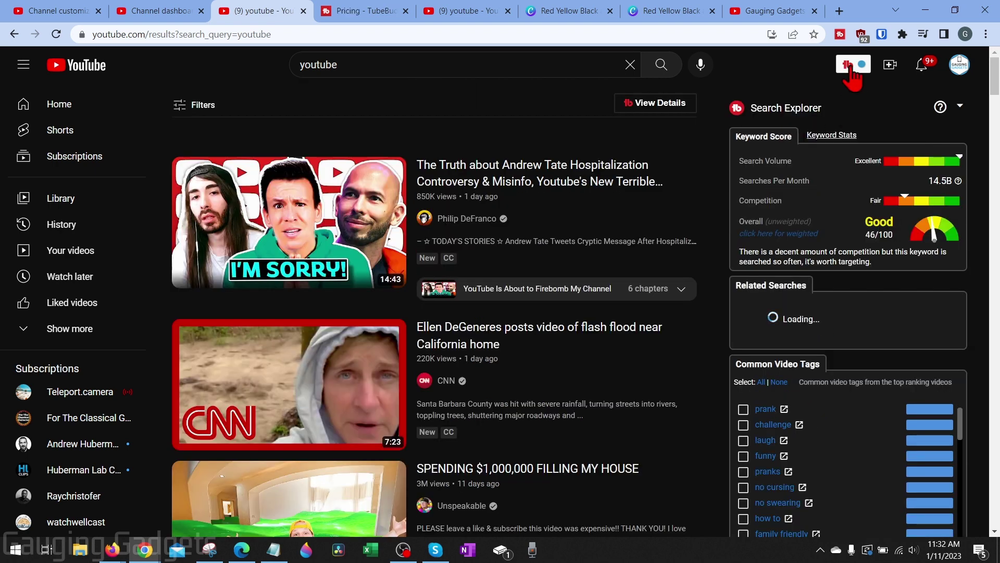
Run TubeBuddy Keyword Explorer on 'how to start a youtube channel' and review its top-ranking results
{"action": "left_click", "coordinate": [853, 68]}
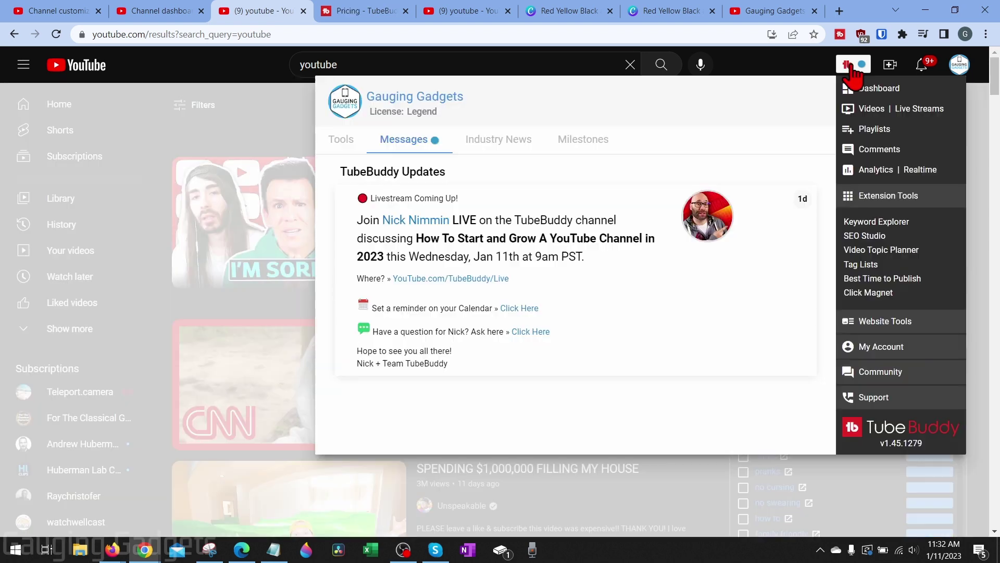
{"action": "left_click", "coordinate": [886, 222]}
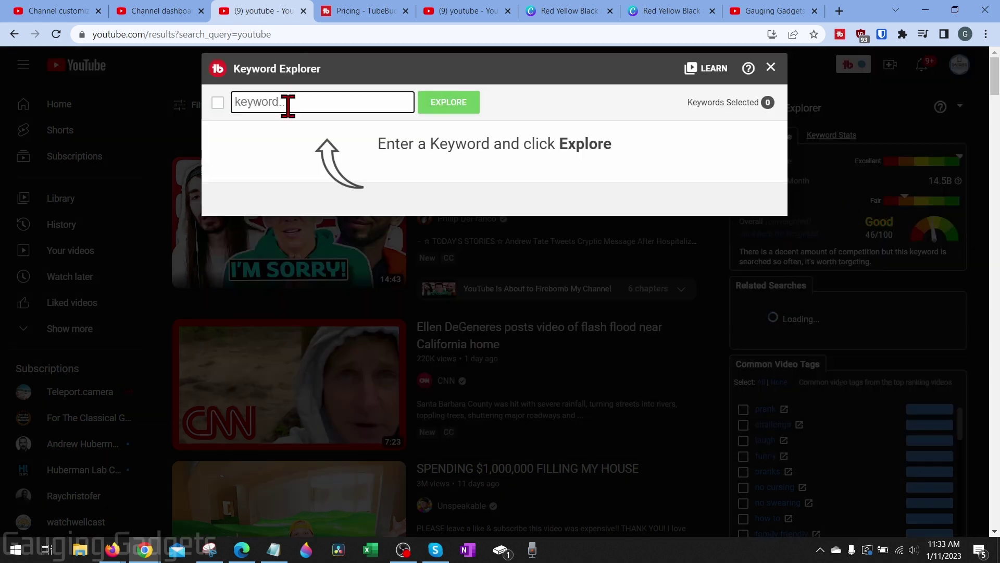
{"action": "type", "text": "how to start a youtube channel"}
{"action": "key", "text": "Return"}
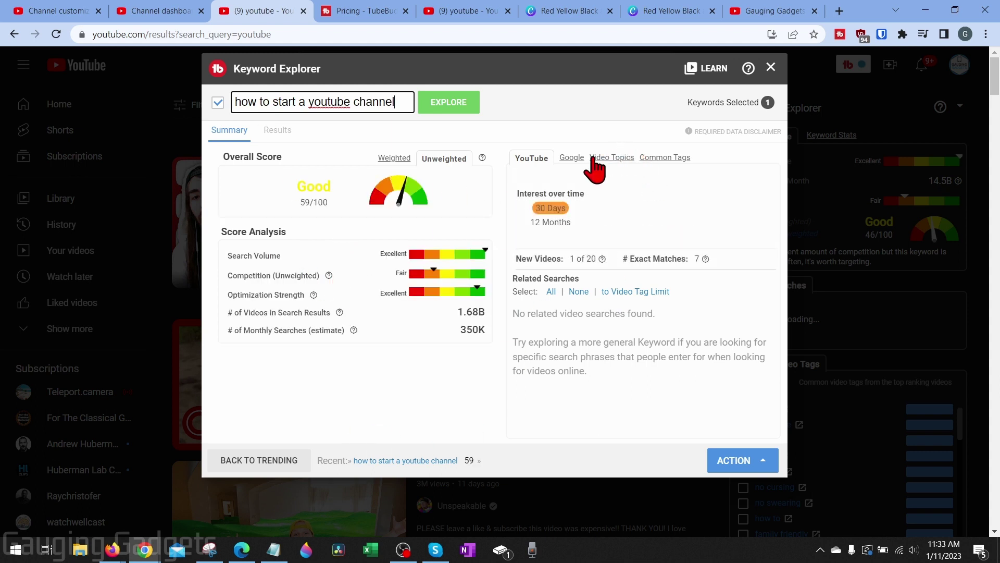
{"action": "left_click", "coordinate": [278, 131]}
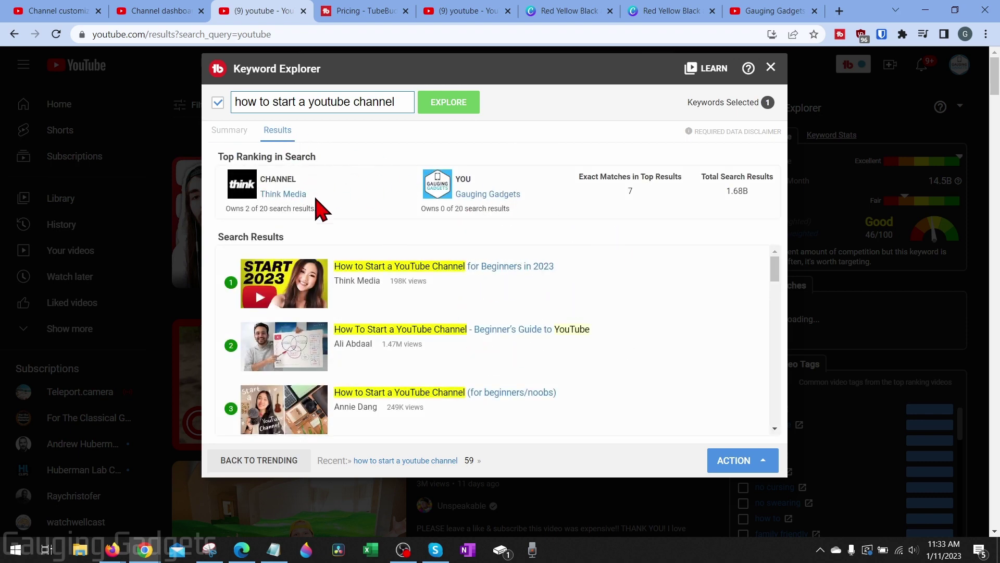
{"action": "scroll", "coordinate": [358, 212], "scroll_direction": "down", "scroll_amount": 3}
{"action": "scroll", "coordinate": [409, 356], "scroll_direction": "down", "scroll_amount": 5}
{"action": "scroll", "coordinate": [386, 354], "scroll_direction": "down", "scroll_amount": 3}
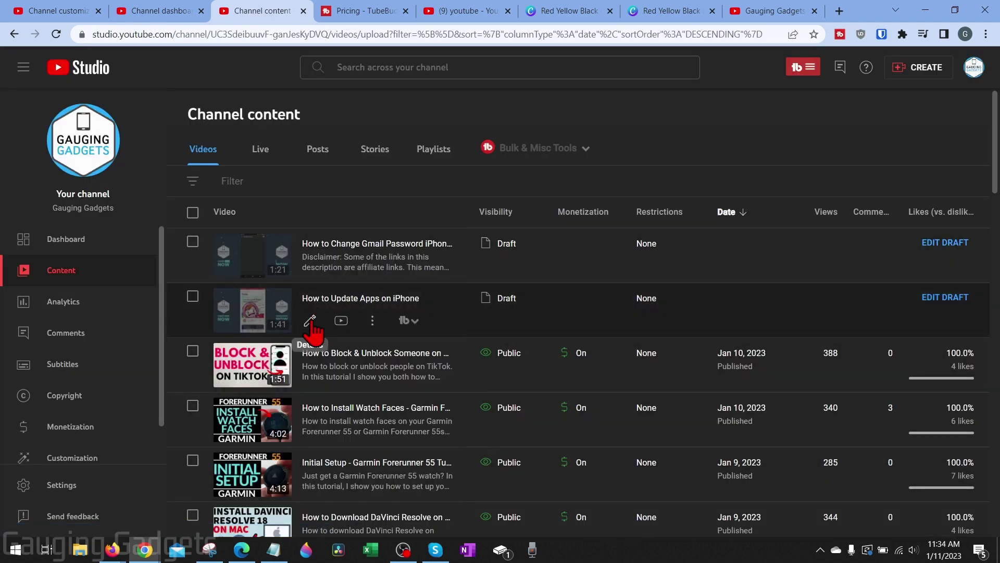
Open the How to Update Apps on iPhone draft's details and review TubeBuddy's Tag Tools and Recommended Tags
{"action": "left_click", "coordinate": [310, 320]}
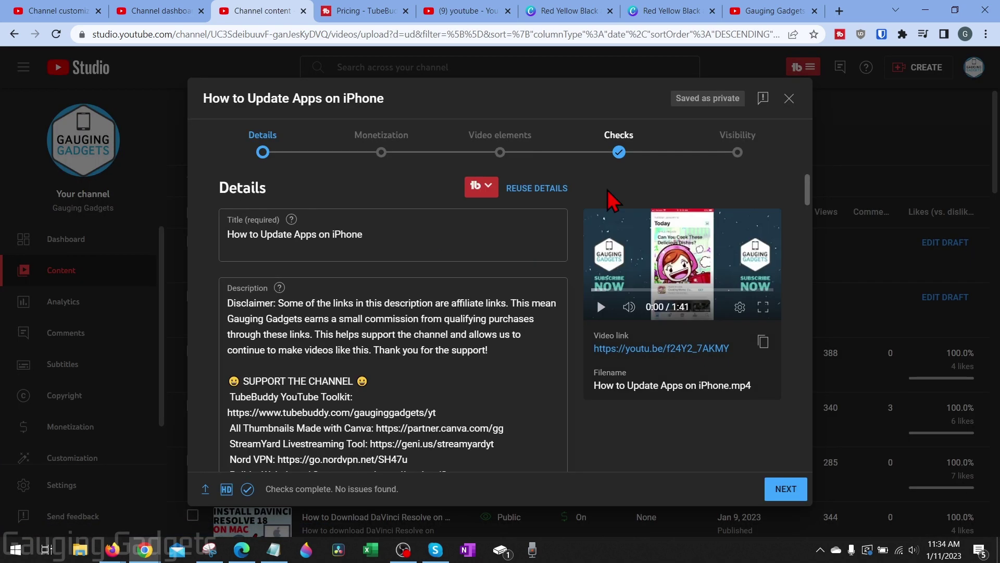
{"action": "scroll", "coordinate": [523, 398], "scroll_direction": "down", "scroll_amount": 5}
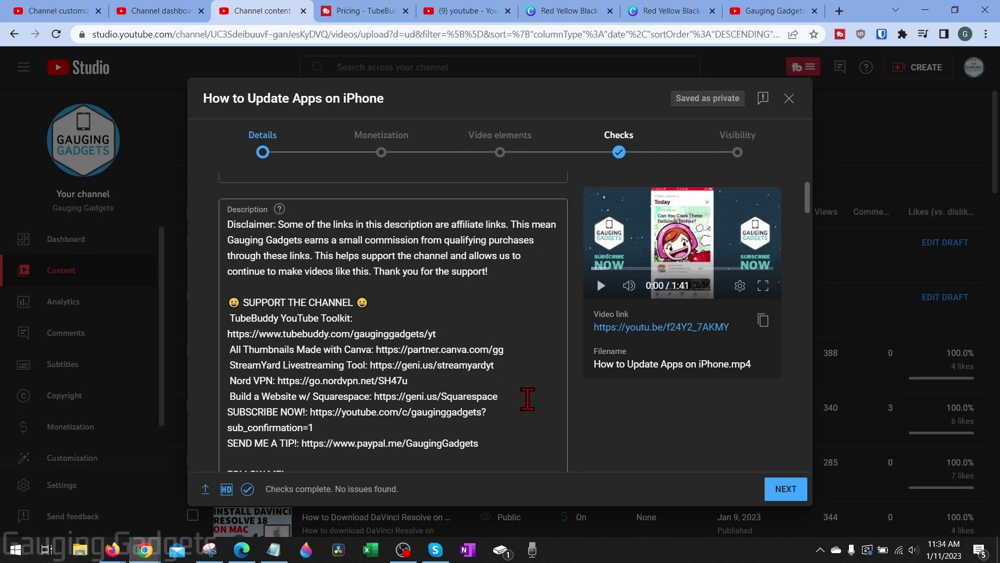
{"action": "scroll", "coordinate": [597, 440], "scroll_direction": "down", "scroll_amount": 10}
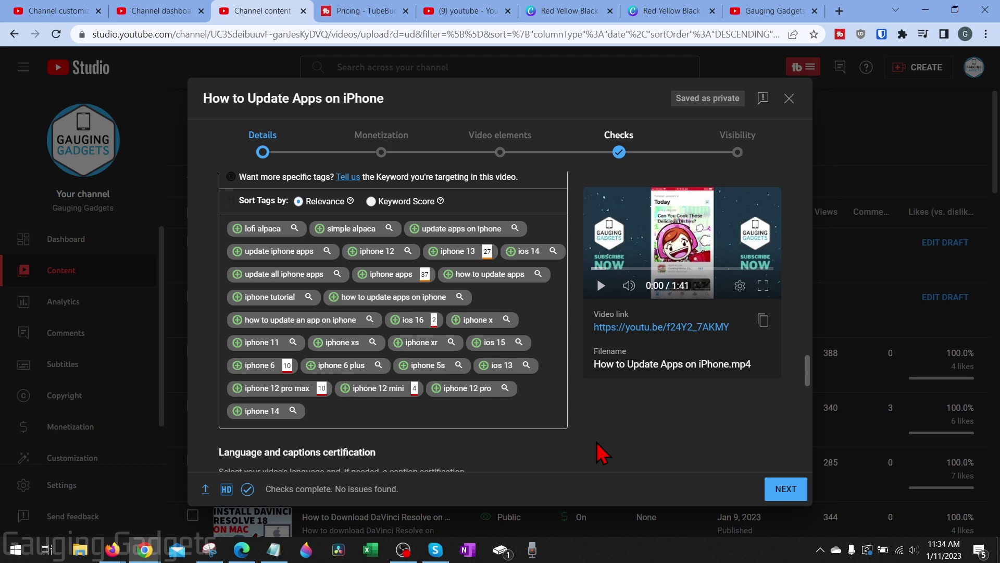
{"action": "scroll", "coordinate": [303, 284], "scroll_direction": "up", "scroll_amount": 4}
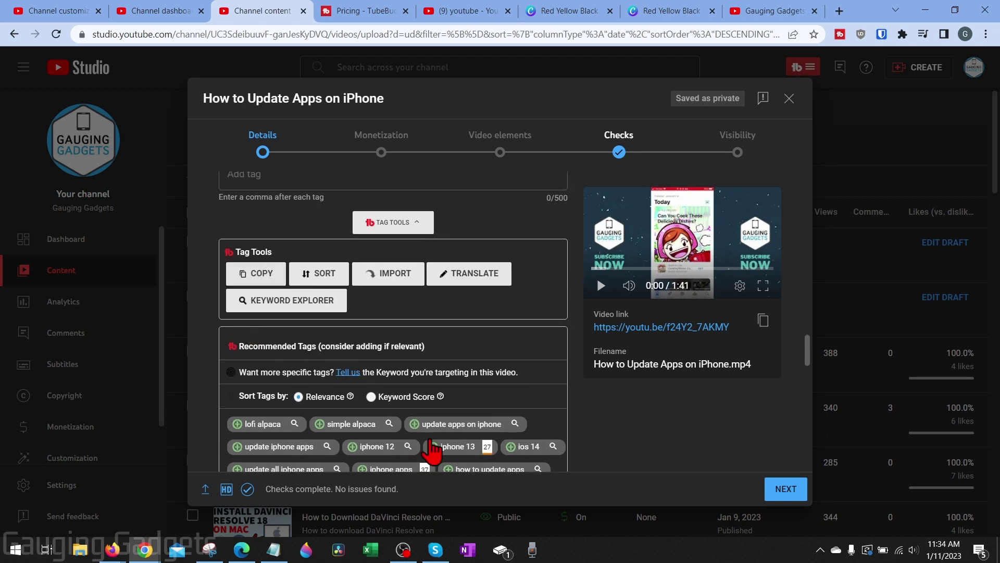
{"action": "scroll", "coordinate": [424, 414], "scroll_direction": "down", "scroll_amount": 3}
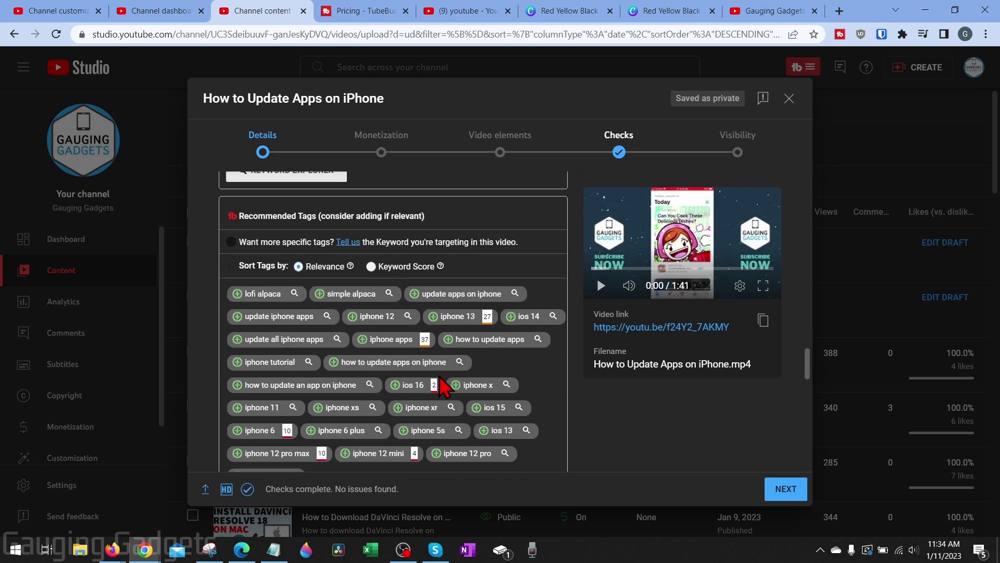
{"action": "scroll", "coordinate": [250, 264], "scroll_direction": "up", "scroll_amount": 4}
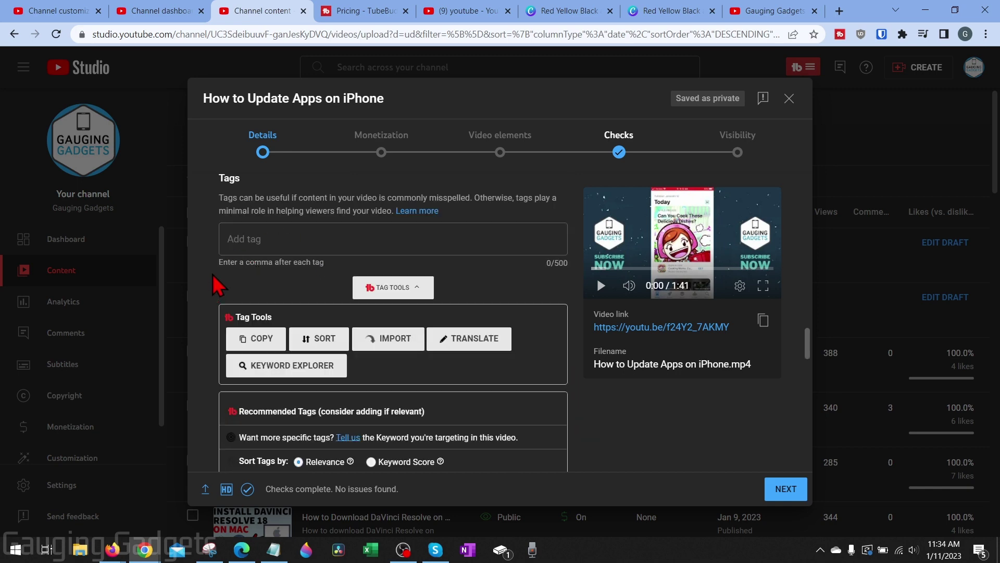
{"action": "scroll", "coordinate": [216, 288], "scroll_direction": "down", "scroll_amount": 5}
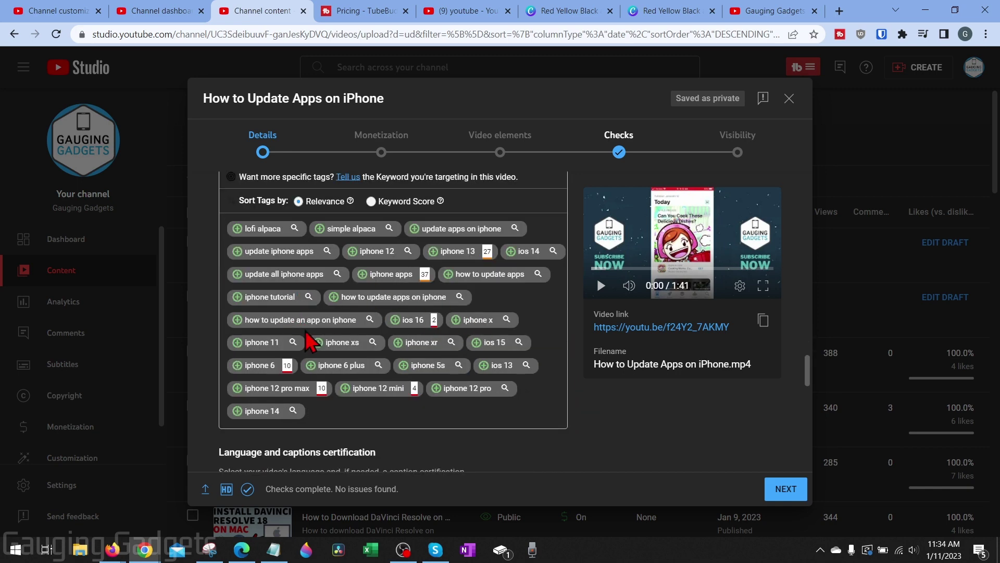
{"action": "scroll", "coordinate": [576, 432], "scroll_direction": "down", "scroll_amount": 5}
{"action": "scroll", "coordinate": [576, 438], "scroll_direction": "up", "scroll_amount": 15}
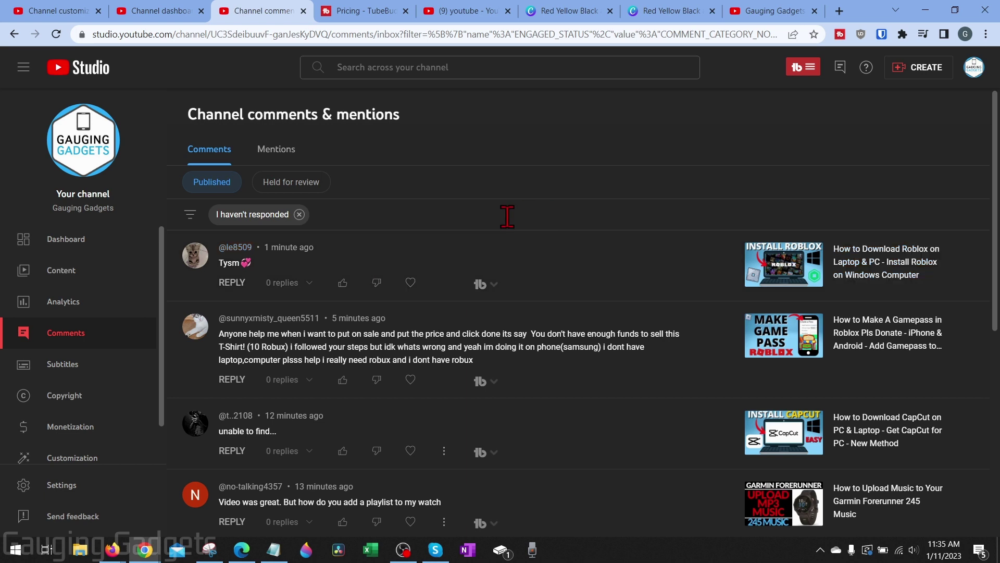
Post a TubeBuddy canned thank-you reply to the 'Tysm' comment, then switch to the TubeBuddy homepage tab
{"action": "left_click", "coordinate": [483, 290]}
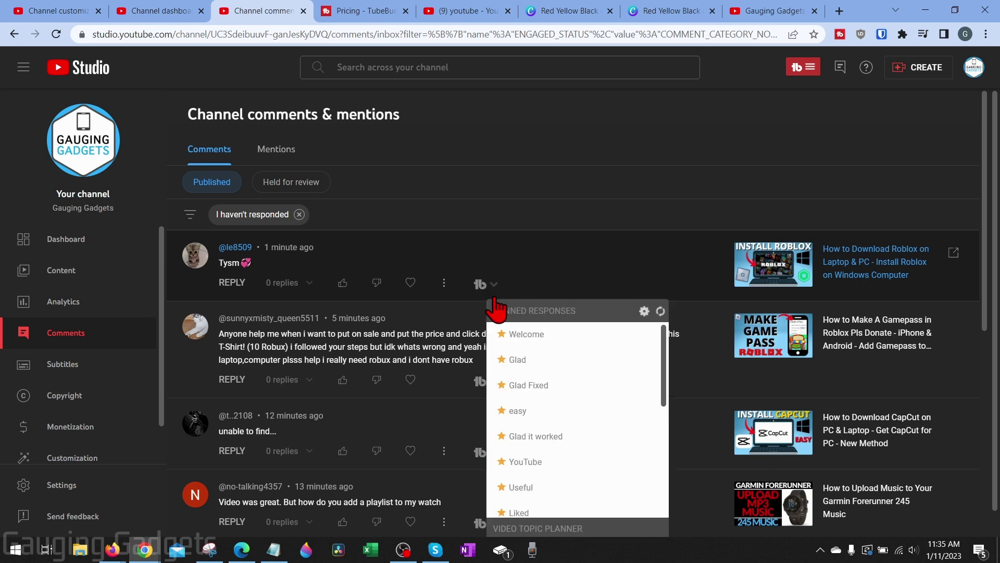
{"action": "left_click", "coordinate": [521, 337]}
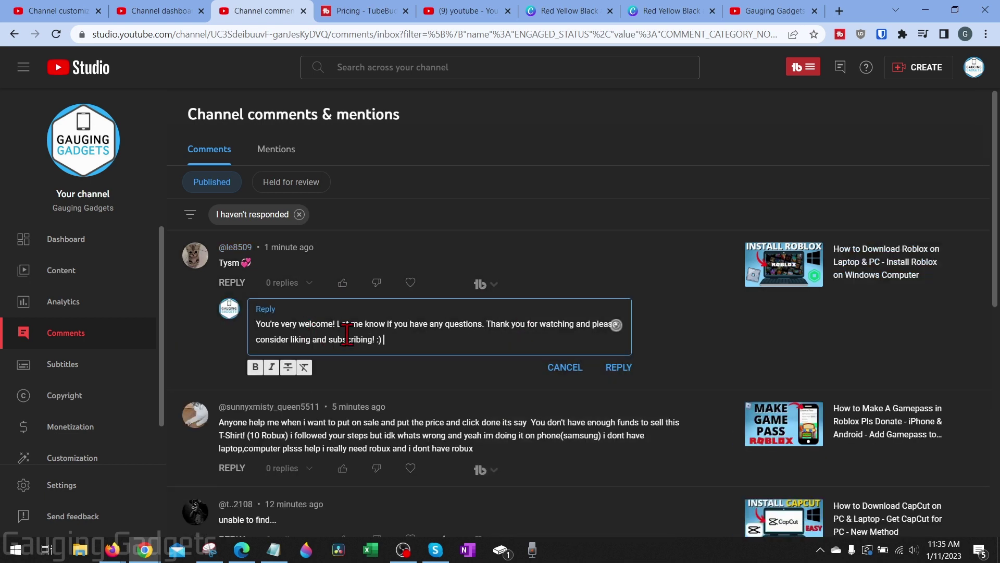
{"action": "left_click", "coordinate": [619, 369]}
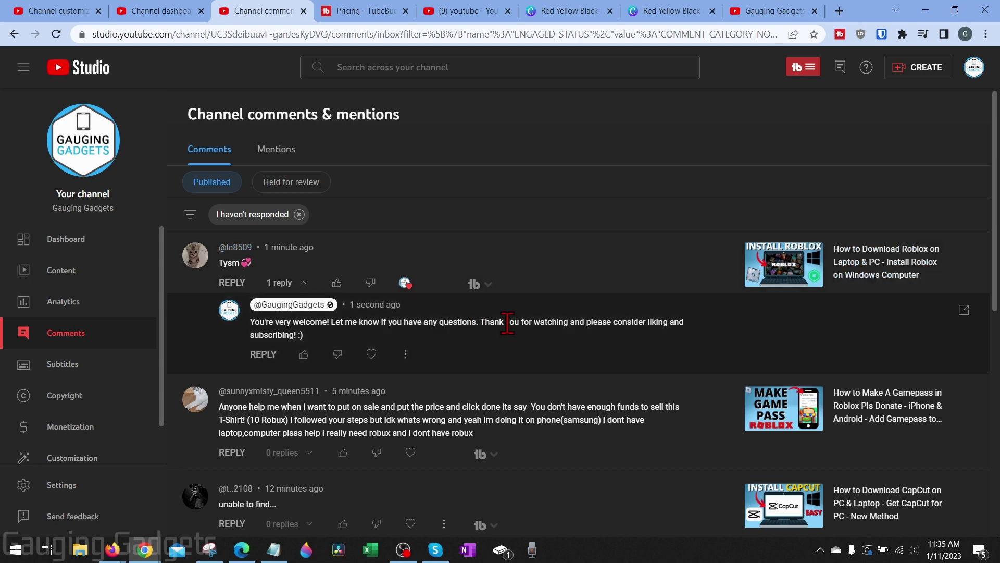
{"action": "key", "text": "ctrl+Tab"}
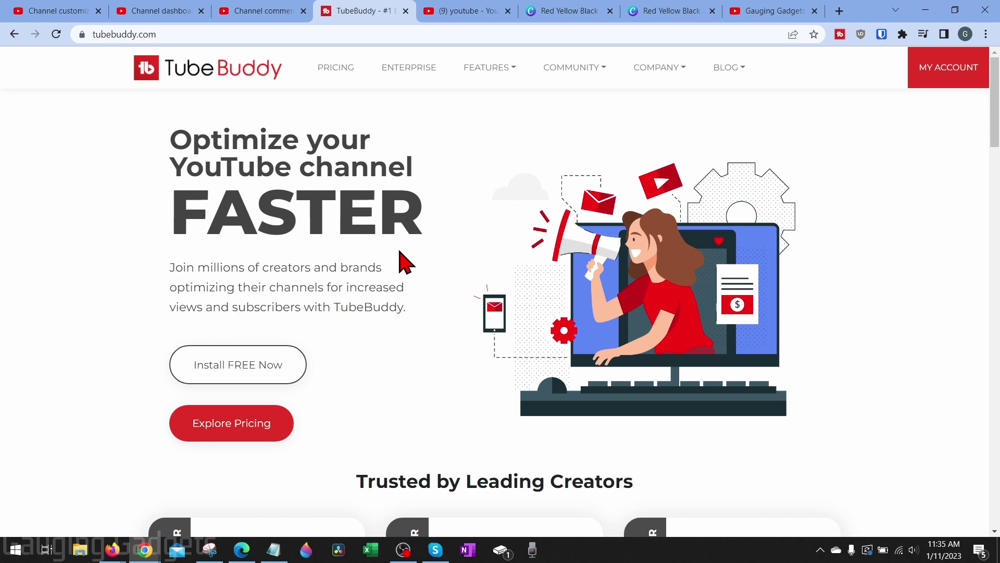